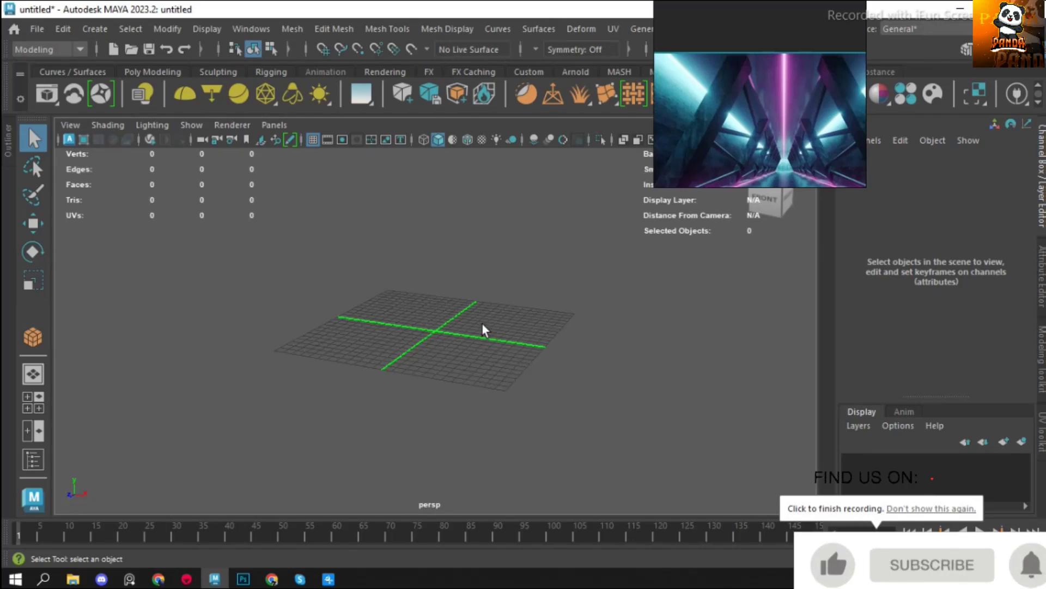
Draw a large polygon box, add camera1, and view the scene through camera1.
right_click_drag(481, 319, 483, 275, "shift")
mouse_move(355, 322)
left_mouse_down()
mouse_move(561, 408)
mouse_move(418, 163)
left_mouse_up()
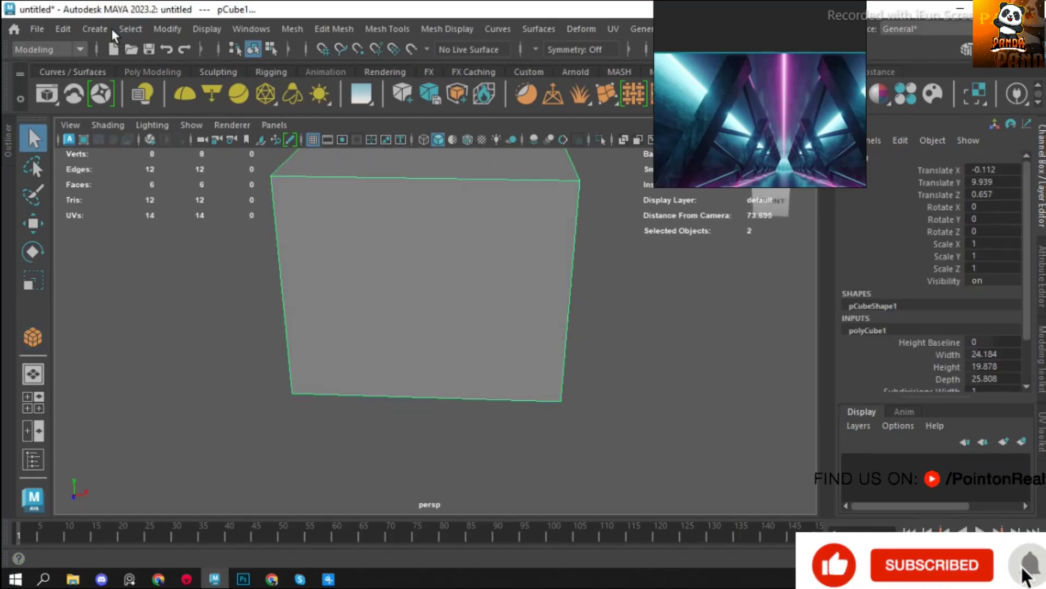
left_click(98, 29)
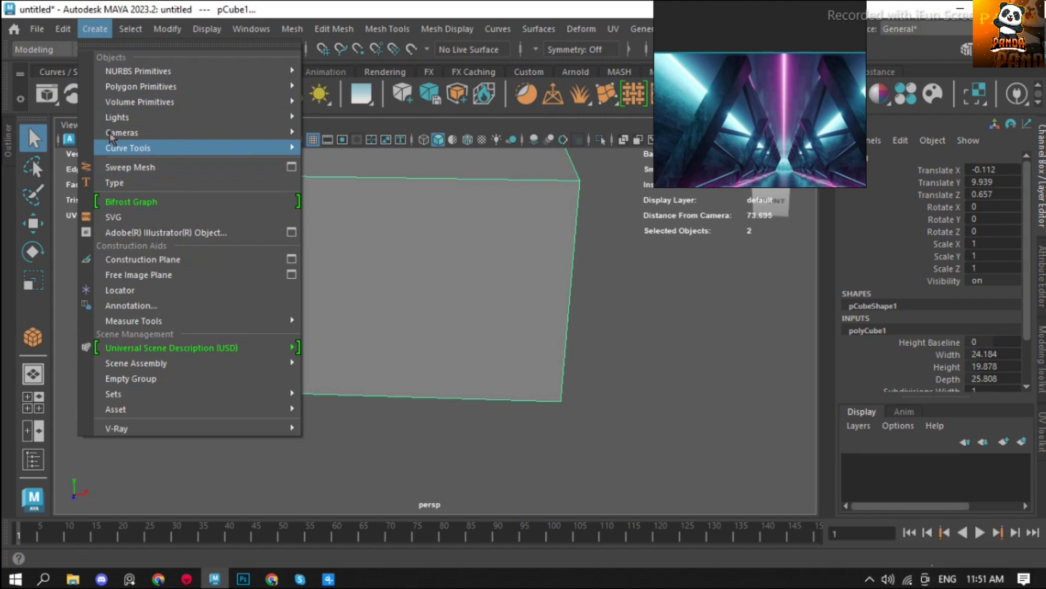
left_click(347, 135)
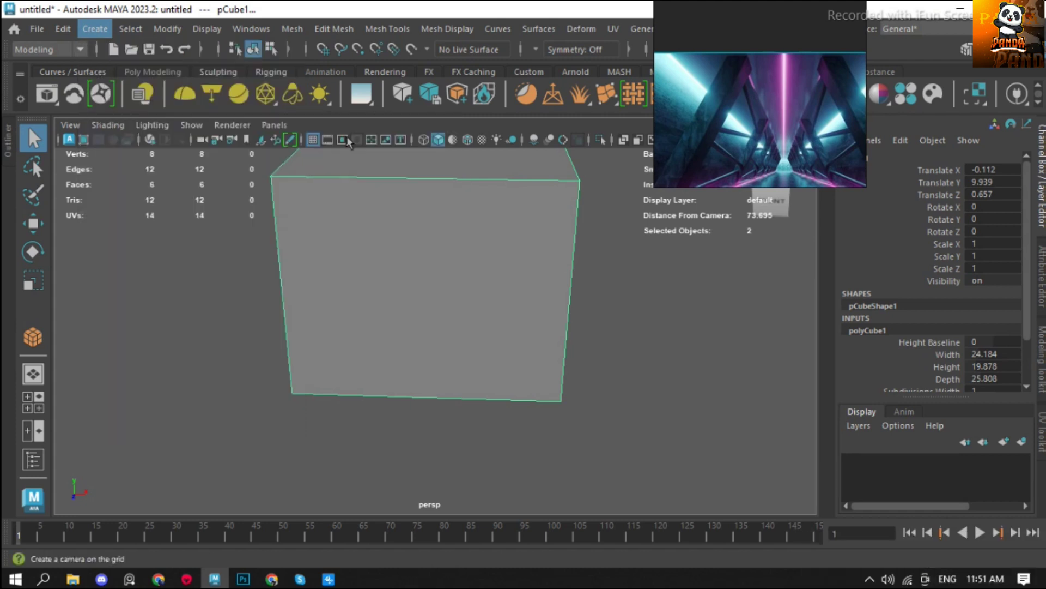
left_click(273, 124)
left_click(486, 139)
Select one face of pCube1 in face mode, ready to move it.
left_click(466, 269)
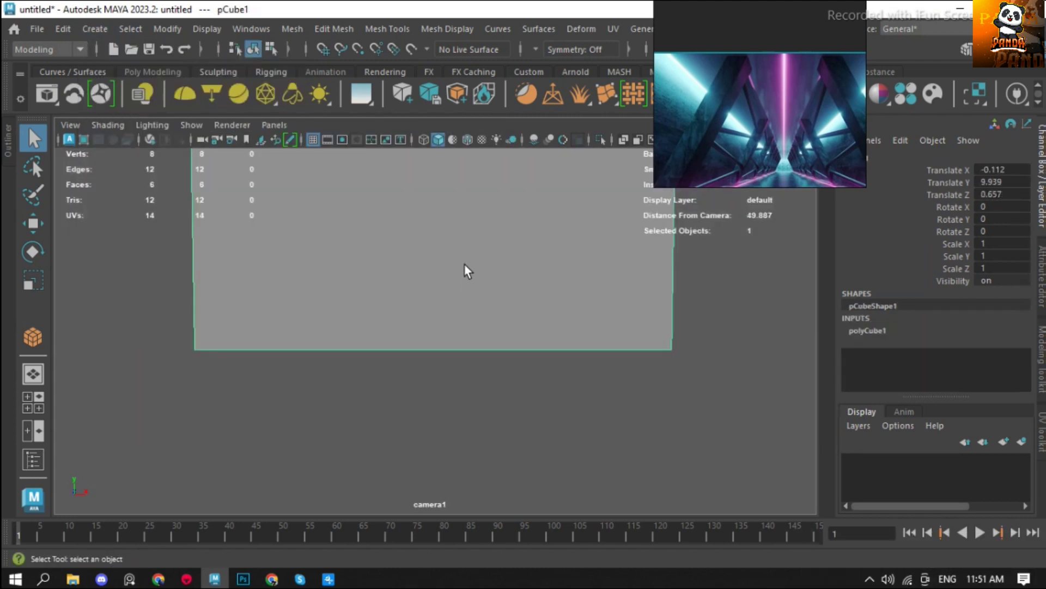
key("f")
right_click(497, 207)
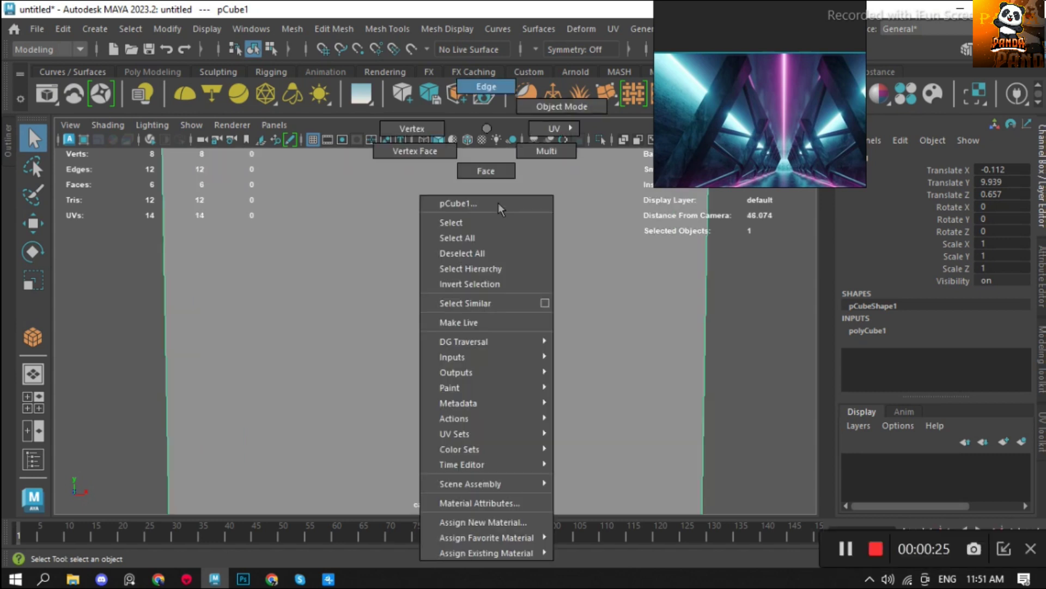
left_click(480, 171)
left_click(476, 273)
left_click_drag(473, 294, 377, 351, "alt")
key("w")
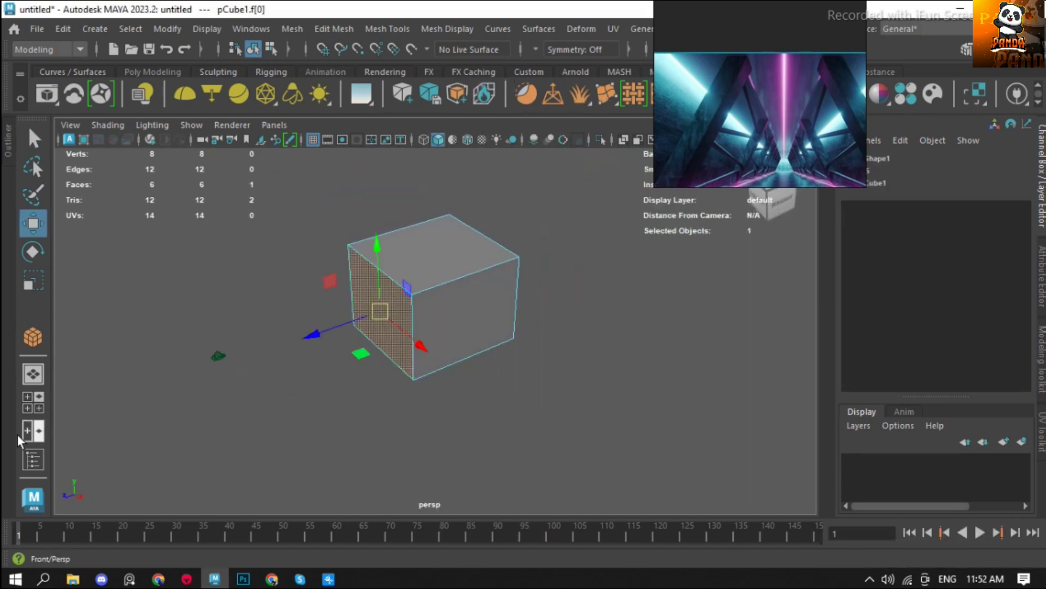
Split into persp and camera1 panes and push the face out into a long box.
left_click(37, 435)
left_click(658, 125)
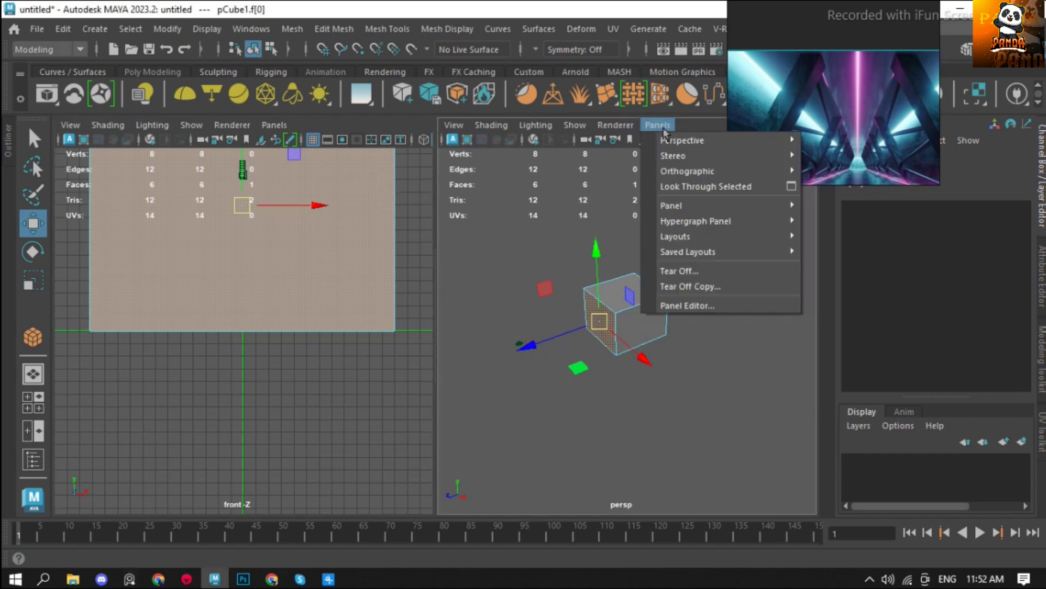
left_click(847, 163)
scroll(257, 227, "up", 6)
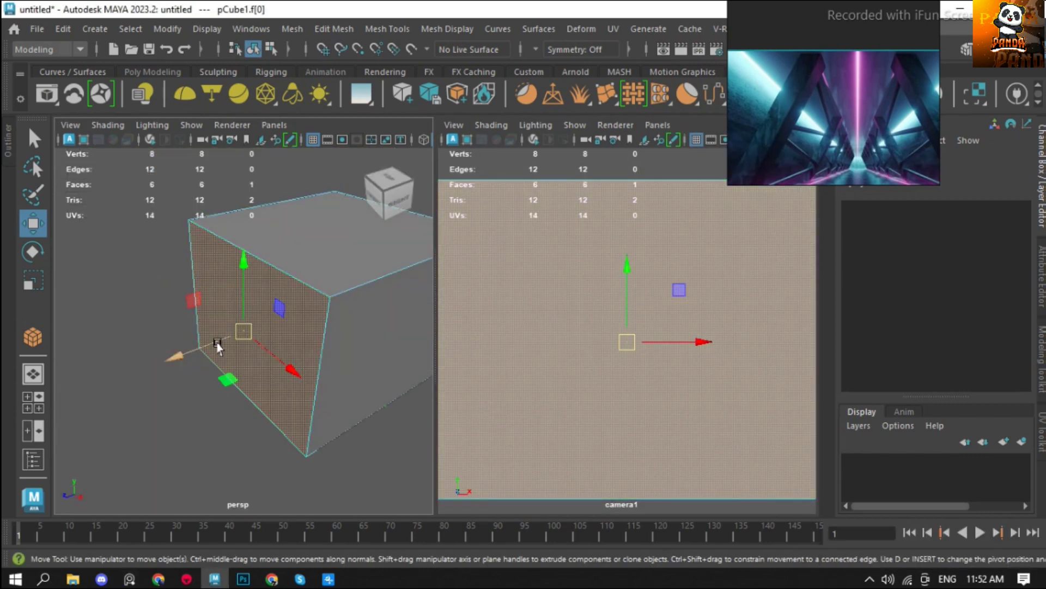
scroll(209, 366, "down", 5)
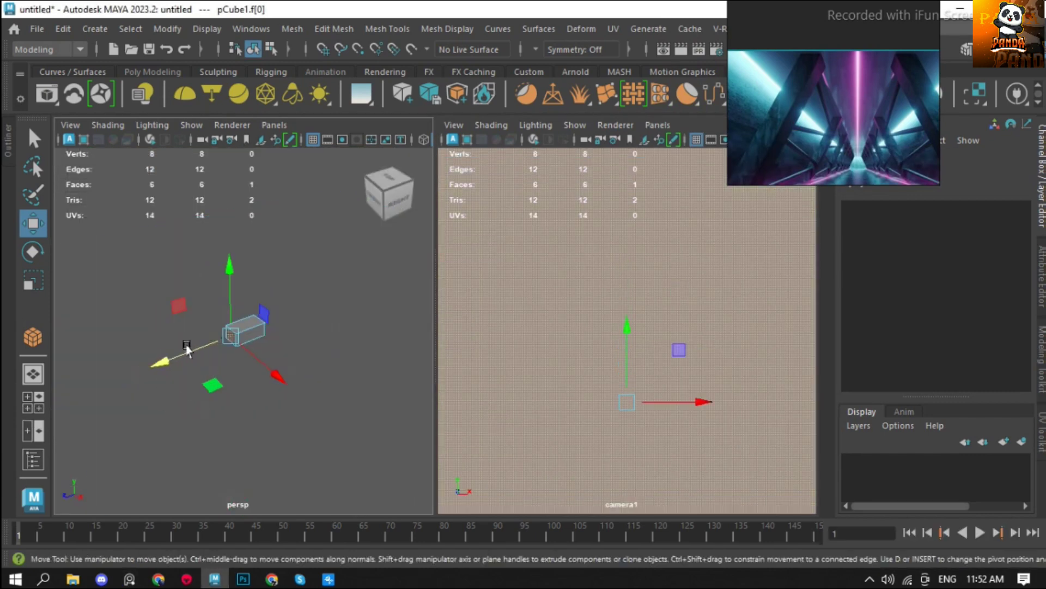
mouse_move(187, 348)
left_mouse_down()
mouse_move(173, 358)
mouse_move(291, 339)
mouse_move(404, 346)
mouse_move(306, 329)
left_mouse_up()
left_click(682, 388)
Scale down the far-end edges to taper the corridor, and widen the slanted edges.
scroll(299, 262, "up", 3)
left_click(282, 272)
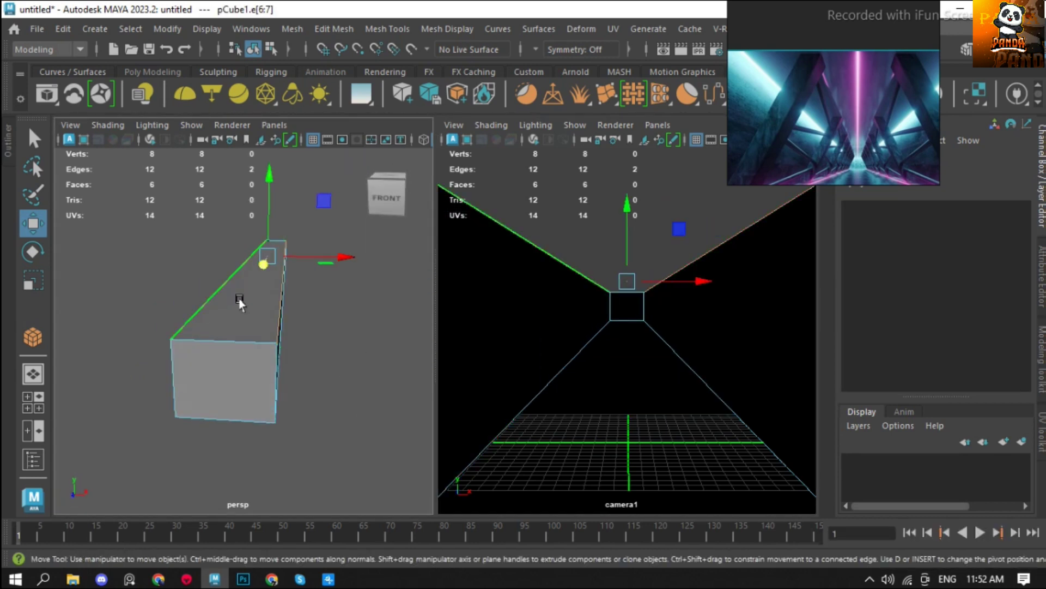
key("r")
left_click_drag(339, 258, 301, 260)
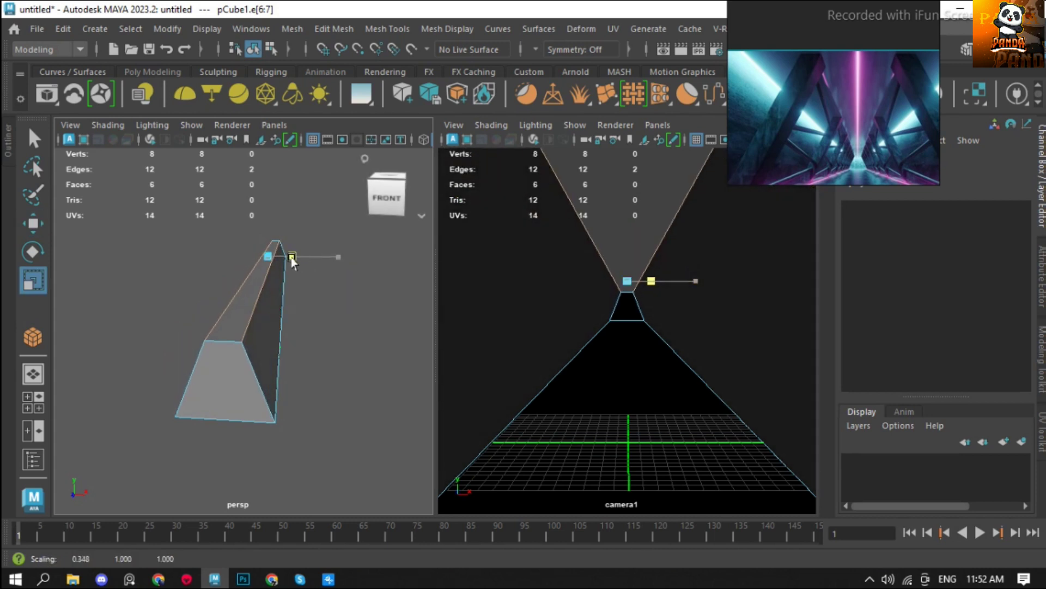
left_click(494, 440)
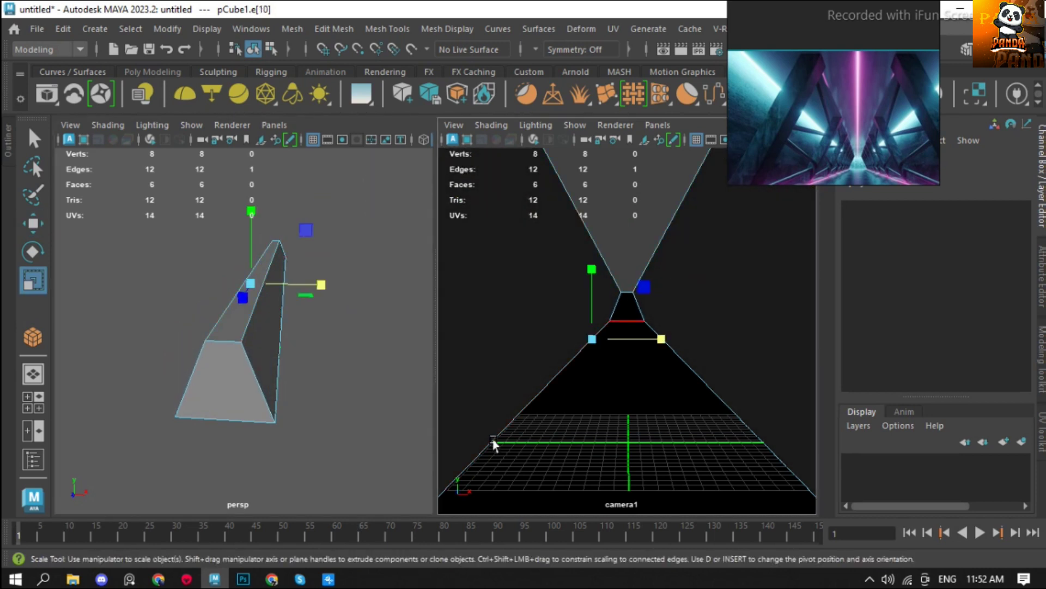
middle_click_drag(676, 391, 713, 342)
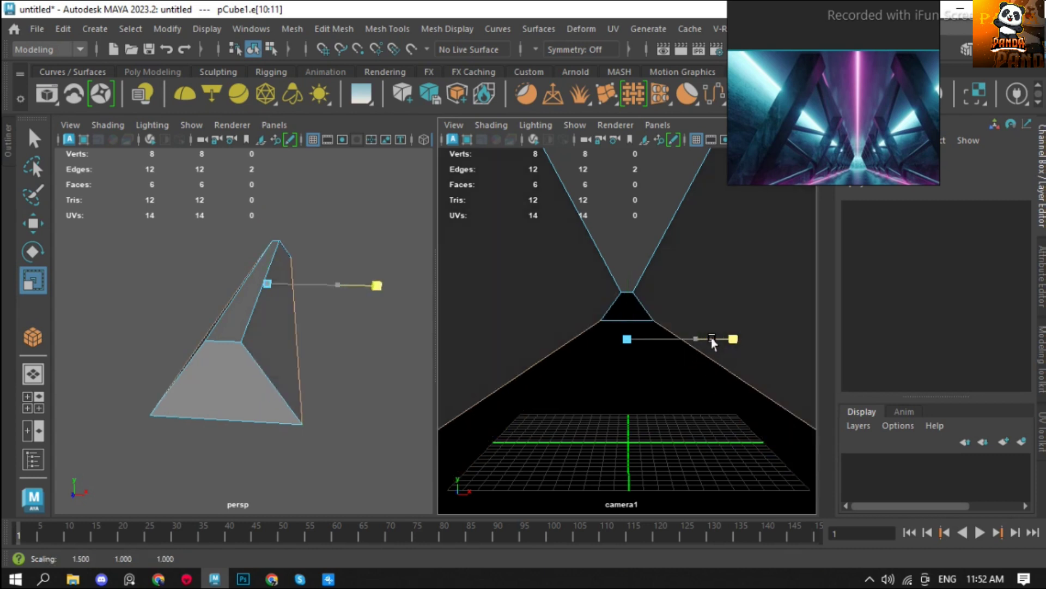
key("ctrl+z")
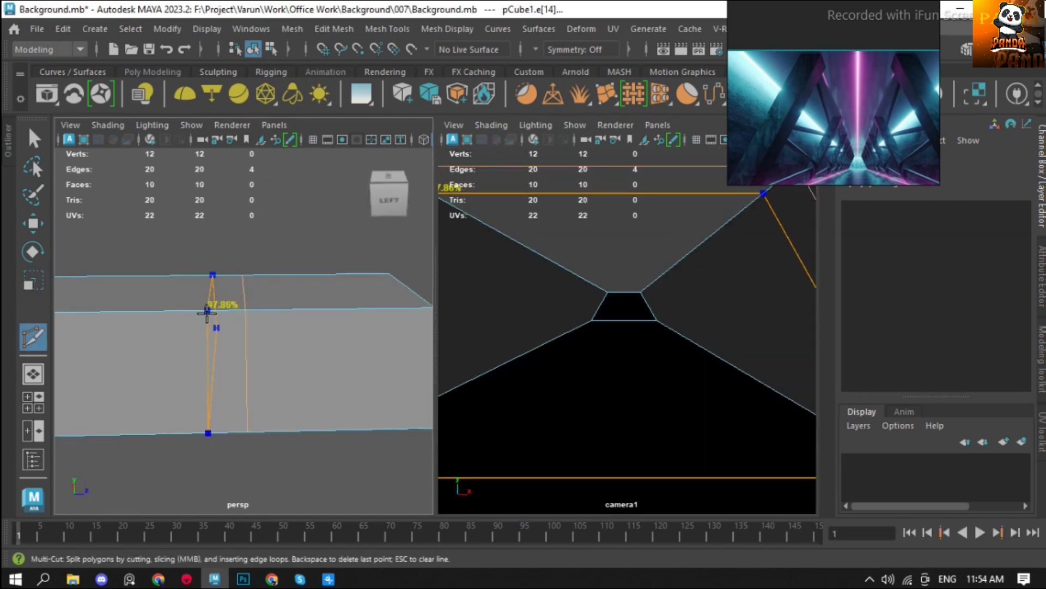
Extract a strip of corridor wall faces as a separate piece.
mouse_move(218, 336)
right_mouse_down()
mouse_move(220, 561)
mouse_move(205, 453)
right_mouse_up()
left_click(224, 363)
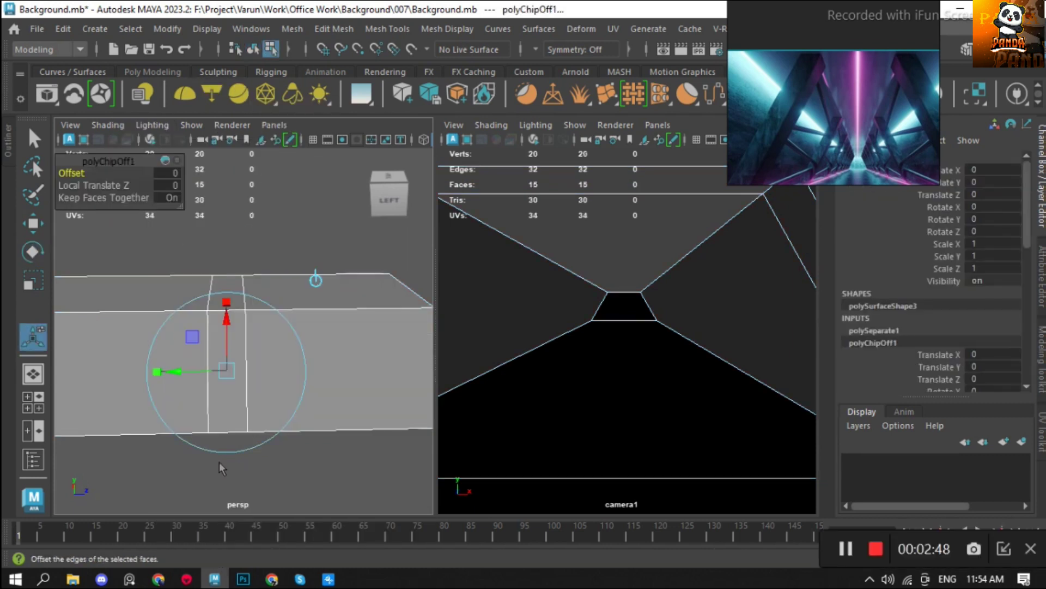
right_click_drag(264, 356, 149, 348, "alt")
key("f")
key("w")
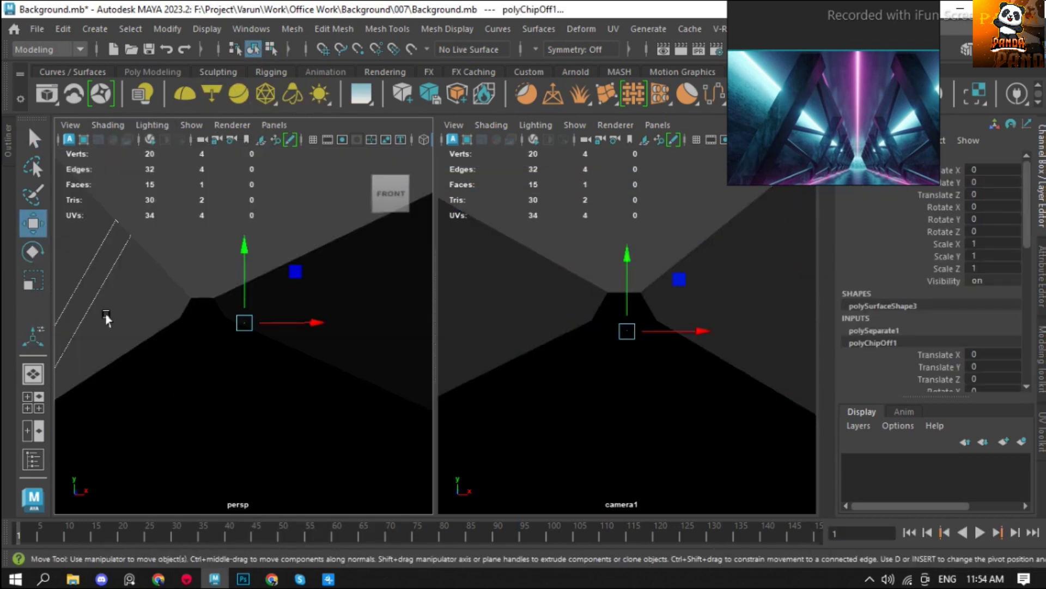
Center the strip's pivot, shift it along X, and extrude it into a thick slab.
left_click(529, 71)
left_click(96, 98)
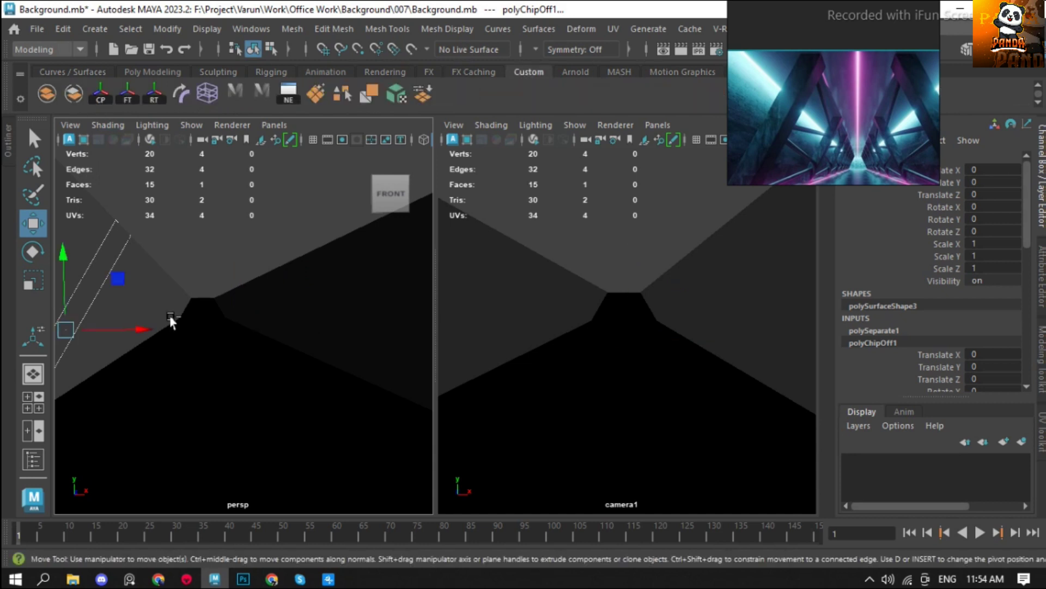
left_click_drag(170, 322, 136, 332)
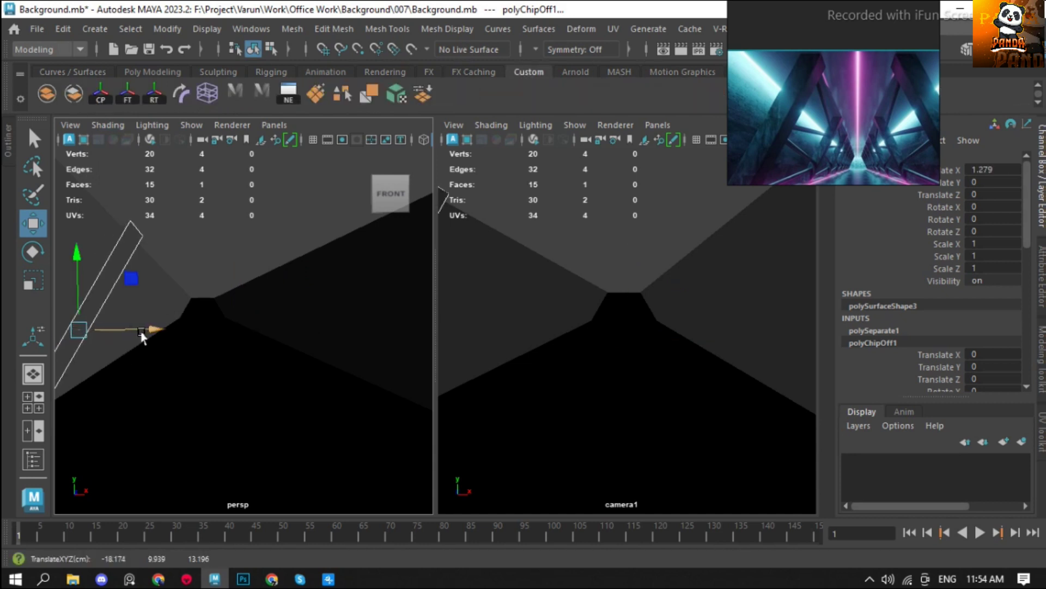
key("ctrl+e")
key("w")
left_click_drag(131, 330, 168, 345)
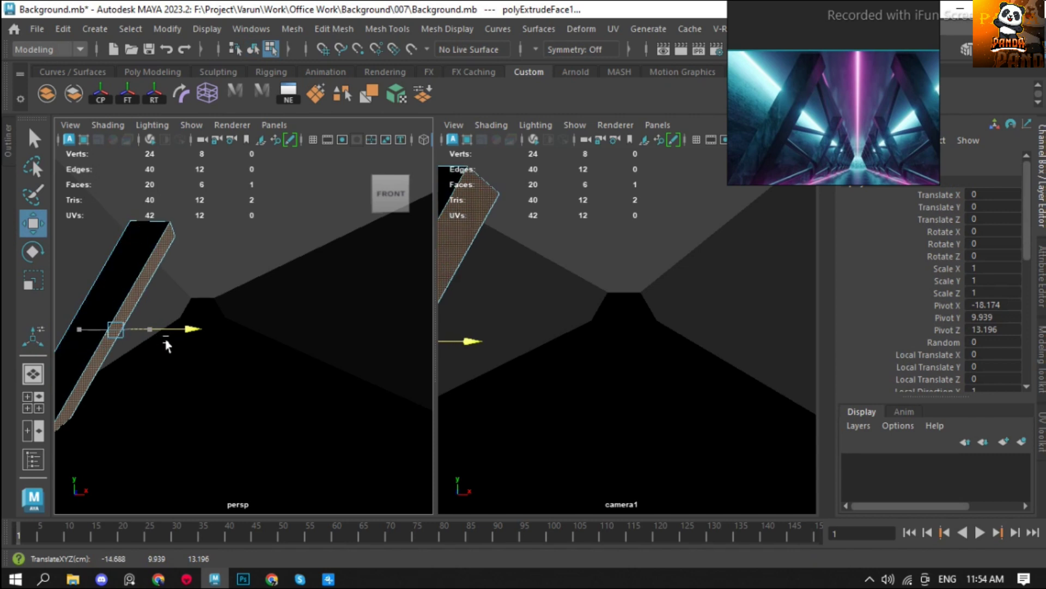
Slide the slab deeper along Z and sideways along X in object mode.
key("F8")
mouse_move(116, 306)
left_mouse_down("alt")
mouse_move(178, 339)
mouse_move(275, 357)
mouse_move(110, 361)
mouse_move(199, 362)
mouse_move(222, 322)
mouse_move(238, 353)
mouse_move(170, 311)
mouse_move(276, 443)
mouse_move(298, 253)
mouse_move(273, 283)
left_mouse_up("alt")
left_click(275, 442)
left_click(289, 355)
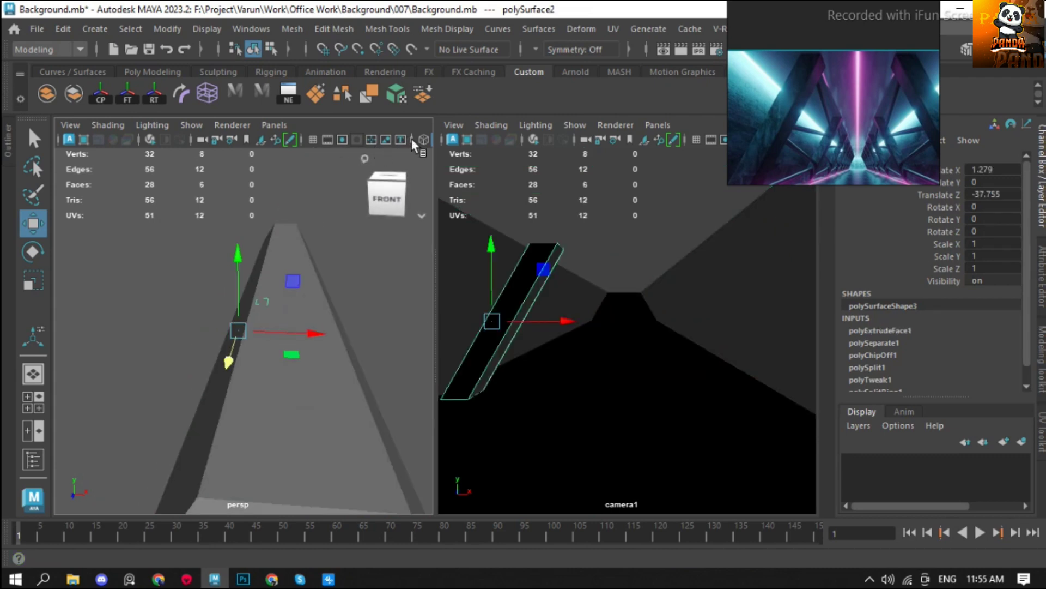
key("ctrl+space")
key("ctrl+space")
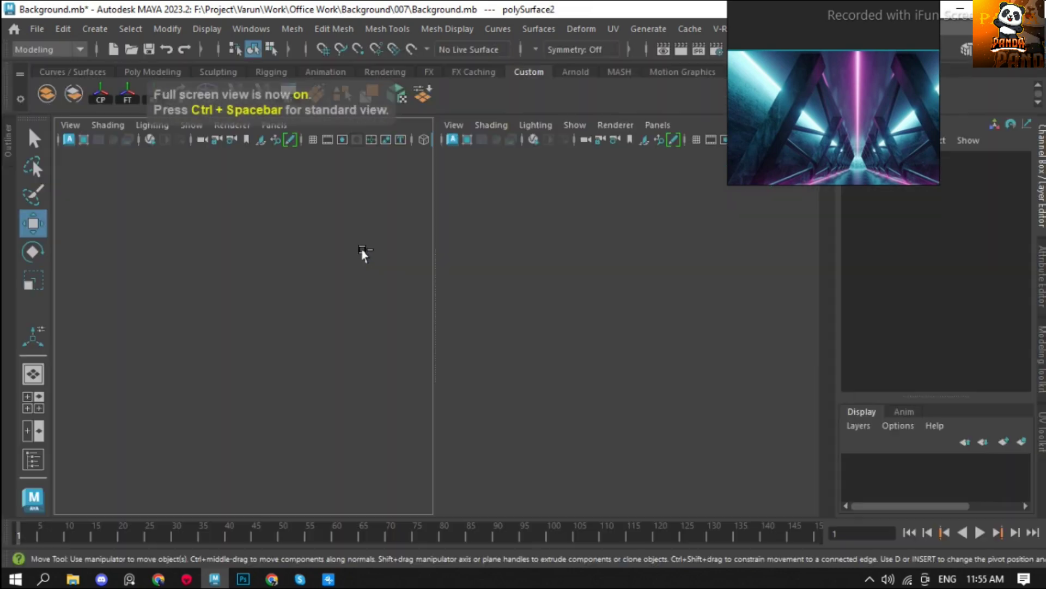
left_click_drag(249, 345, 298, 342)
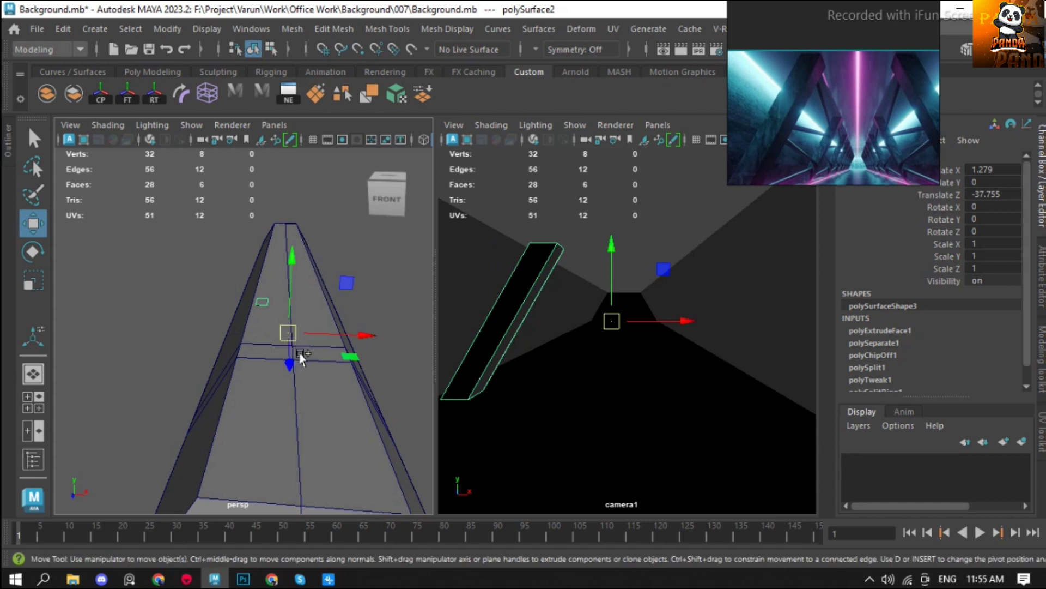
Mirror-duplicate the slab to the right wall and move it forward along Z.
key("ctrl+shift+d")
left_click(118, 283)
left_click_drag(124, 290, 224, 317, "alt")
left_click(299, 335)
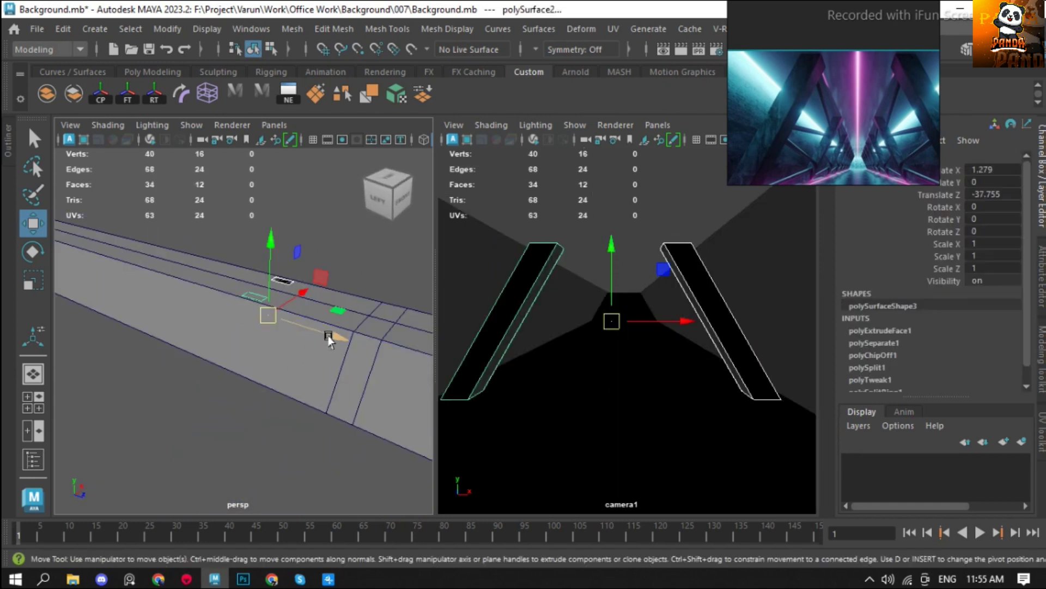
left_click_drag(329, 339, 368, 365)
Bring camera1 closer to the slabs and restore the two-pane persp/camera1 layout.
left_click_drag(539, 371, 552, 373, "alt")
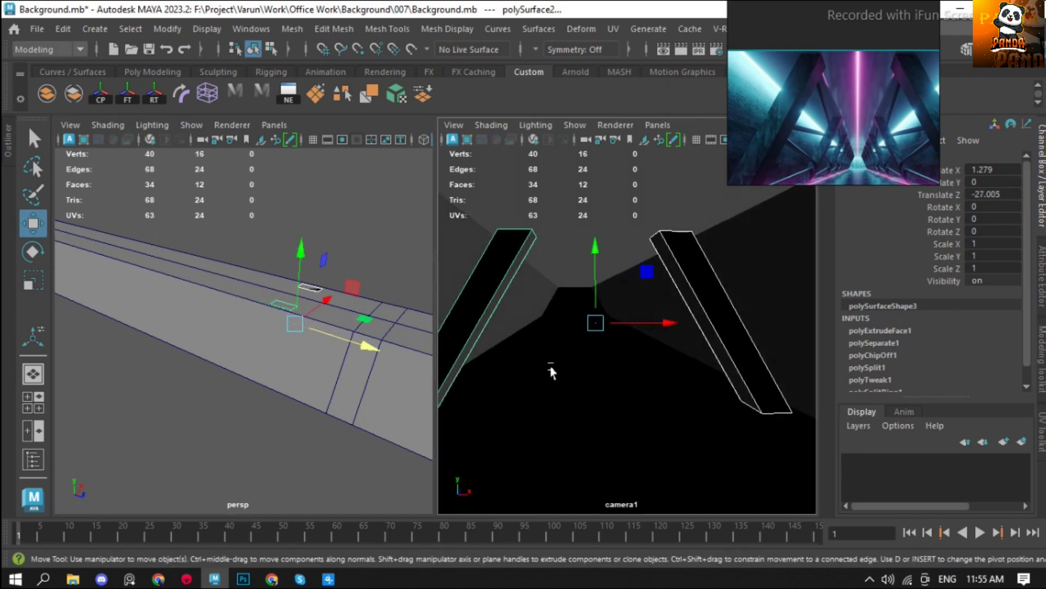
key("ctrl+space")
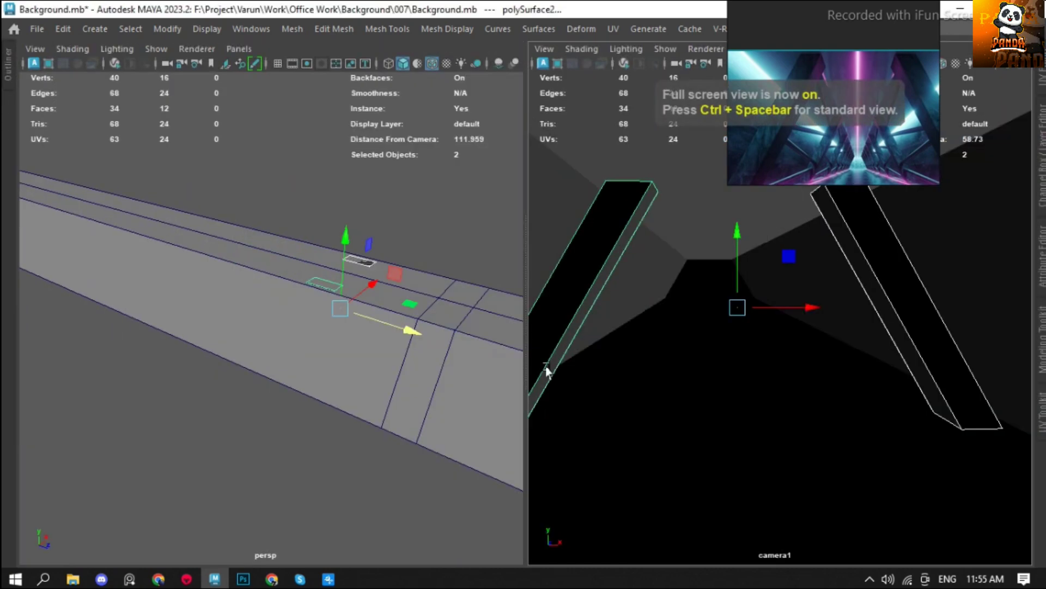
key("space")
mouse_move(405, 359)
right_mouse_down("alt")
mouse_move(426, 416)
mouse_move(430, 482)
mouse_move(414, 484)
mouse_move(413, 447)
mouse_move(421, 463)
right_mouse_up("alt")
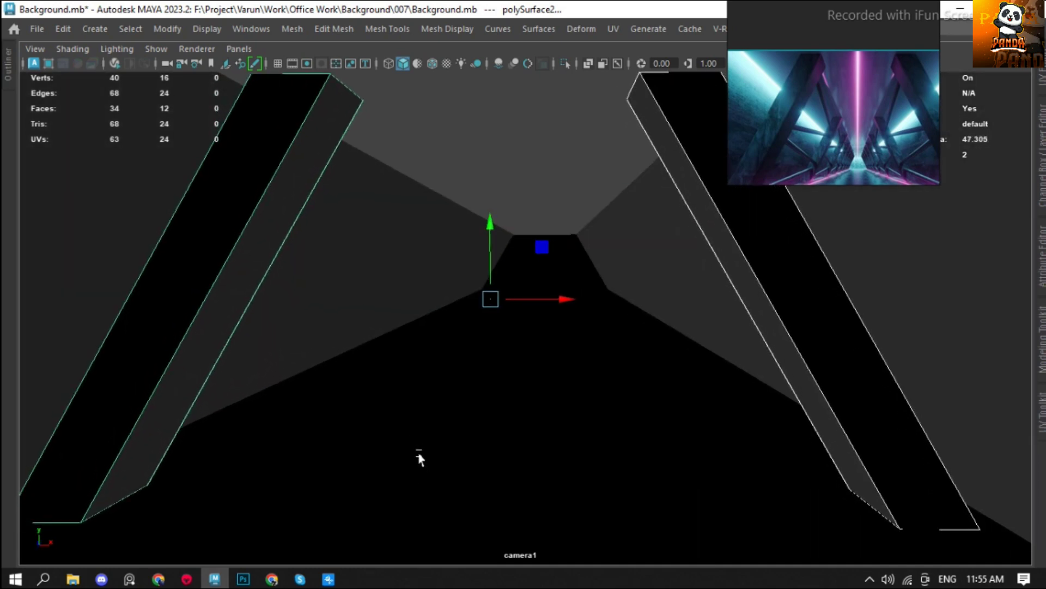
key("space")
left_click(432, 424)
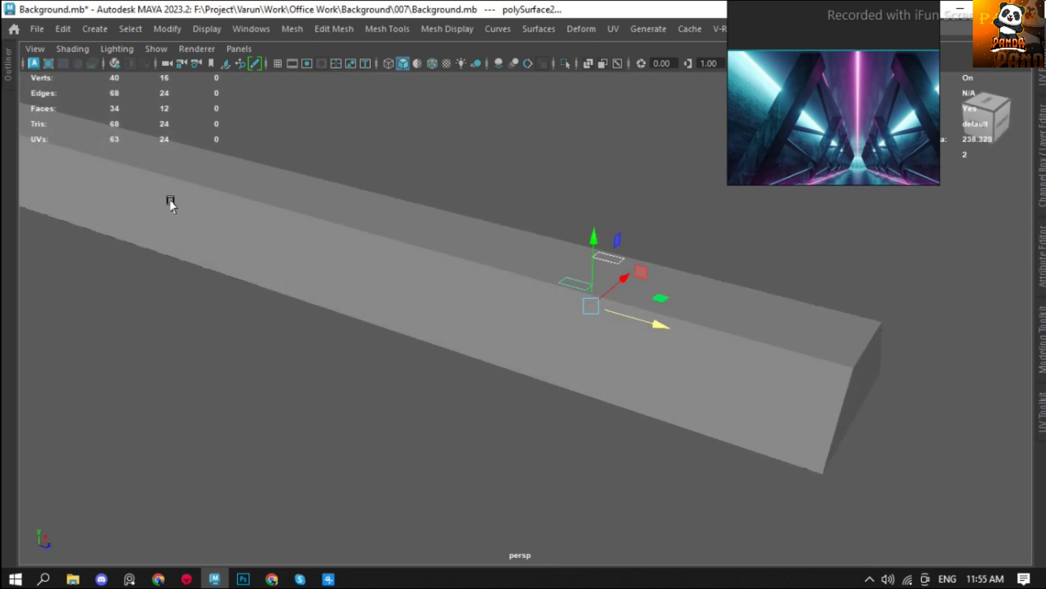
key("space")
left_click(26, 430)
Show camera1 in the right pane and snap the left view to front.
left_click(658, 125)
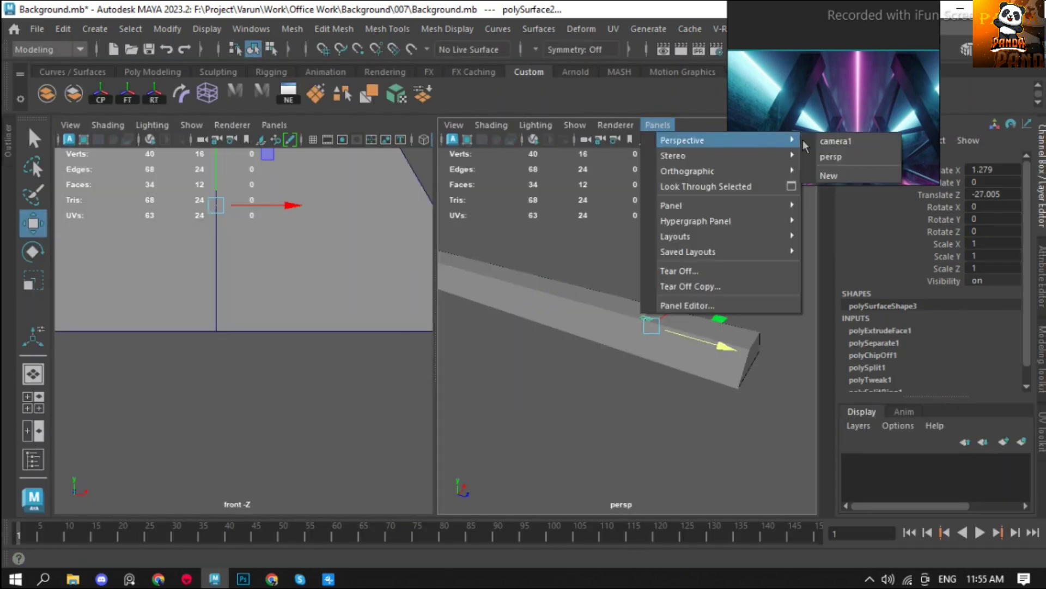
left_click(836, 140)
mouse_move(371, 190)
left_mouse_down("alt")
mouse_move(348, 267)
mouse_move(152, 300)
left_mouse_up("alt")
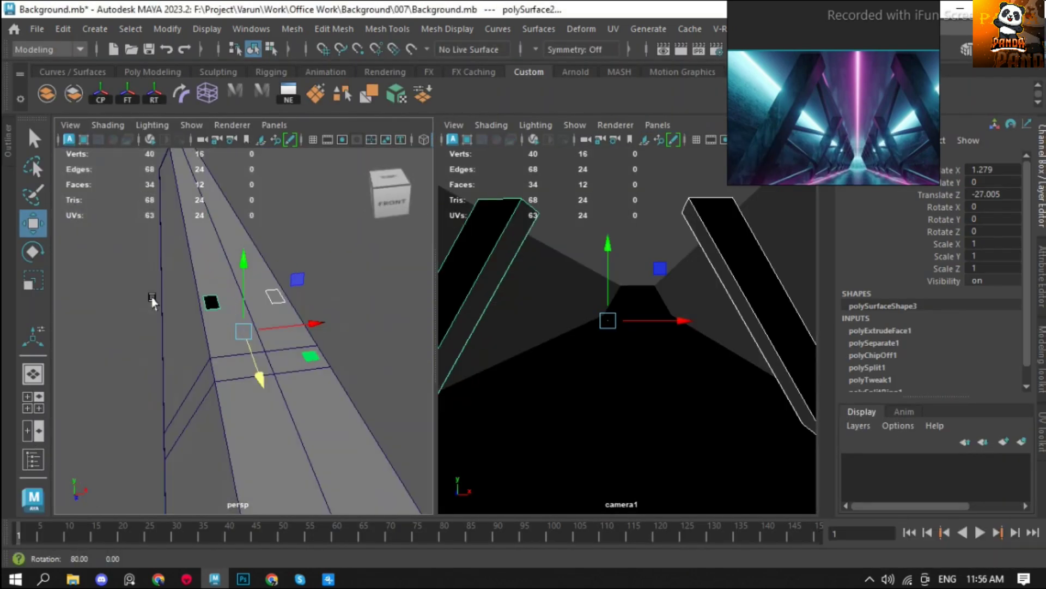
left_click(388, 194)
Select the left pillar's long outer edges in edge mode.
mouse_move(95, 164)
right_mouse_down()
mouse_move(98, 220)
mouse_move(192, 231)
right_mouse_up()
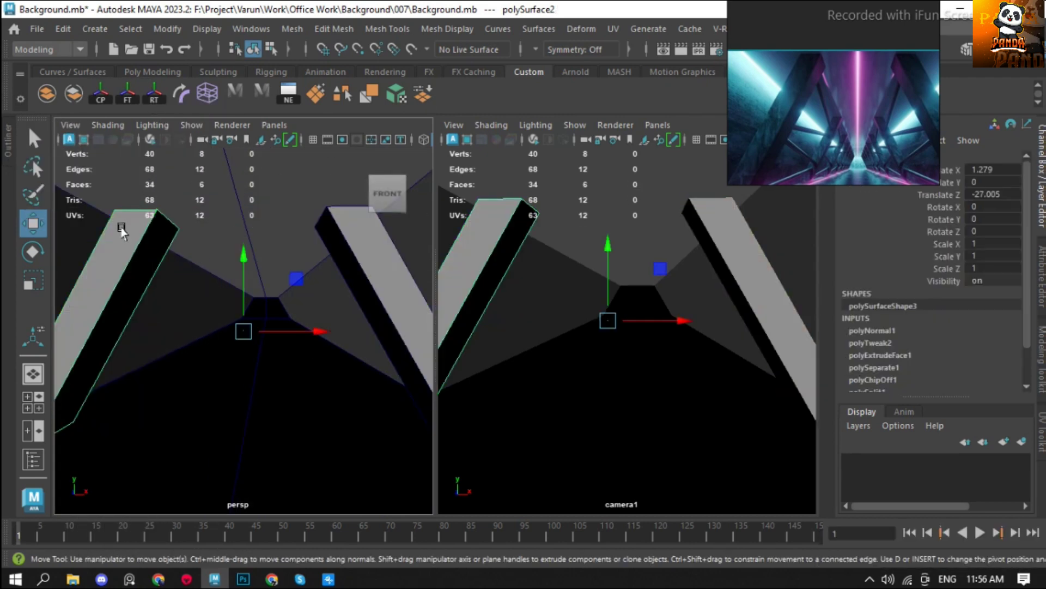
key("ctrl+z")
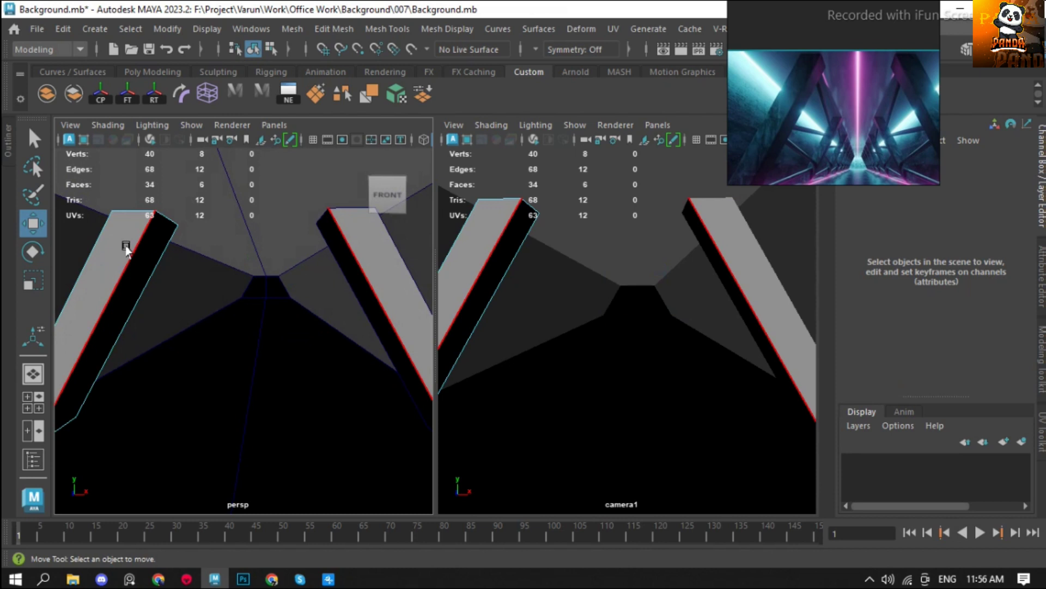
left_click(127, 248)
right_click(129, 249)
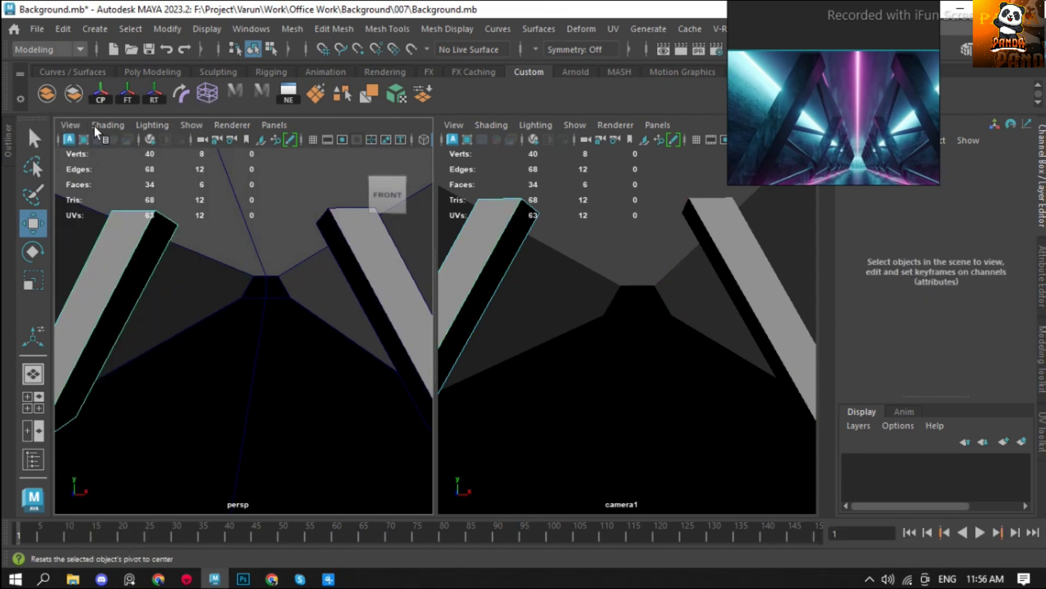
left_click_drag(86, 201, 293, 447)
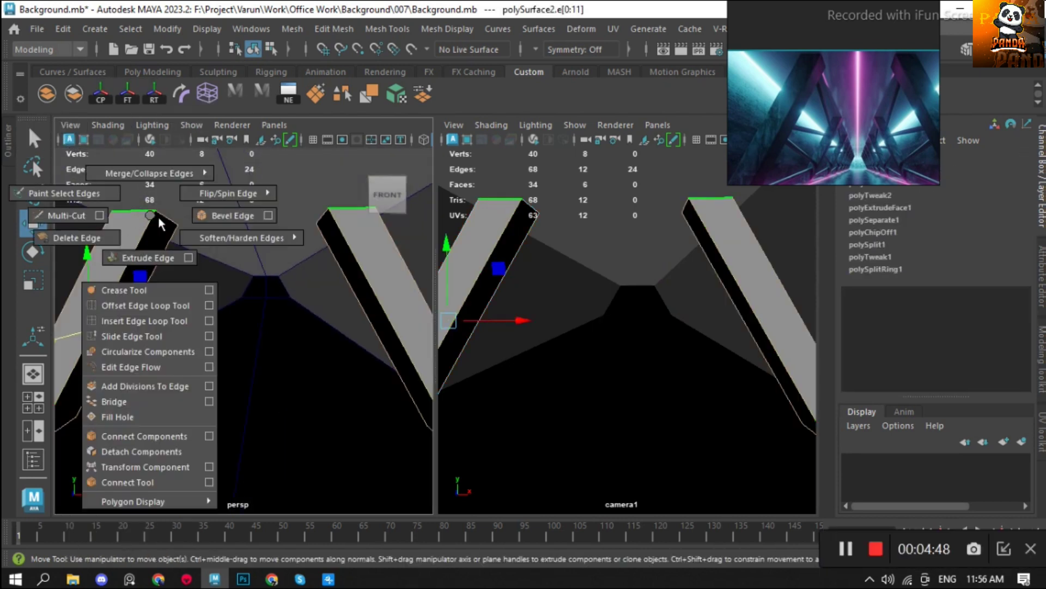
Bevel the pillar edges with Chamfer off and fraction 0.05.
right_click_drag(155, 218, 147, 256, "shift")
left_click(132, 233)
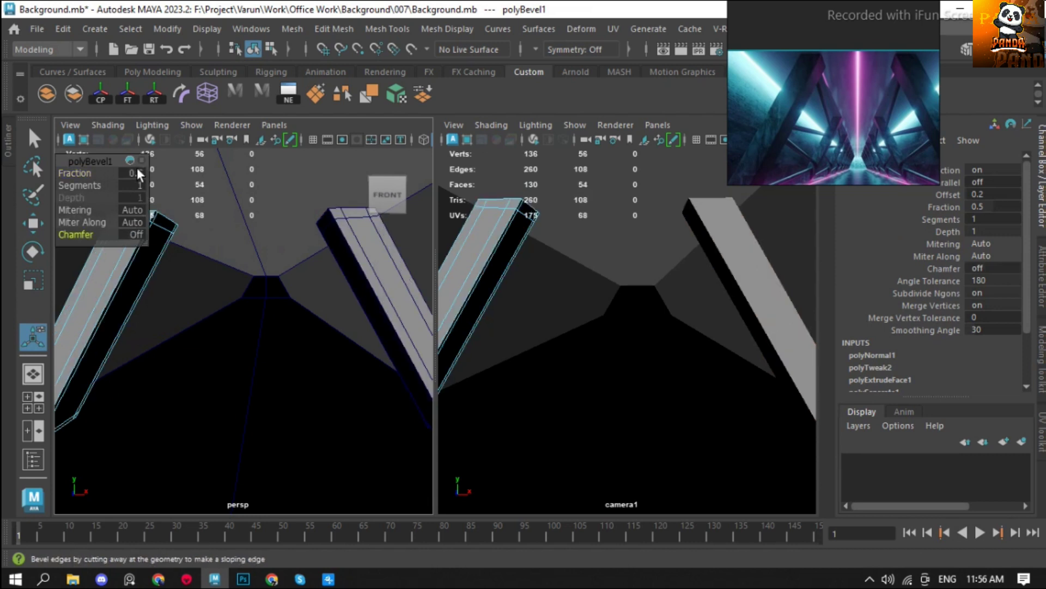
left_click(133, 173)
type("0.3")
key("Return")
type("5")
key("Return")
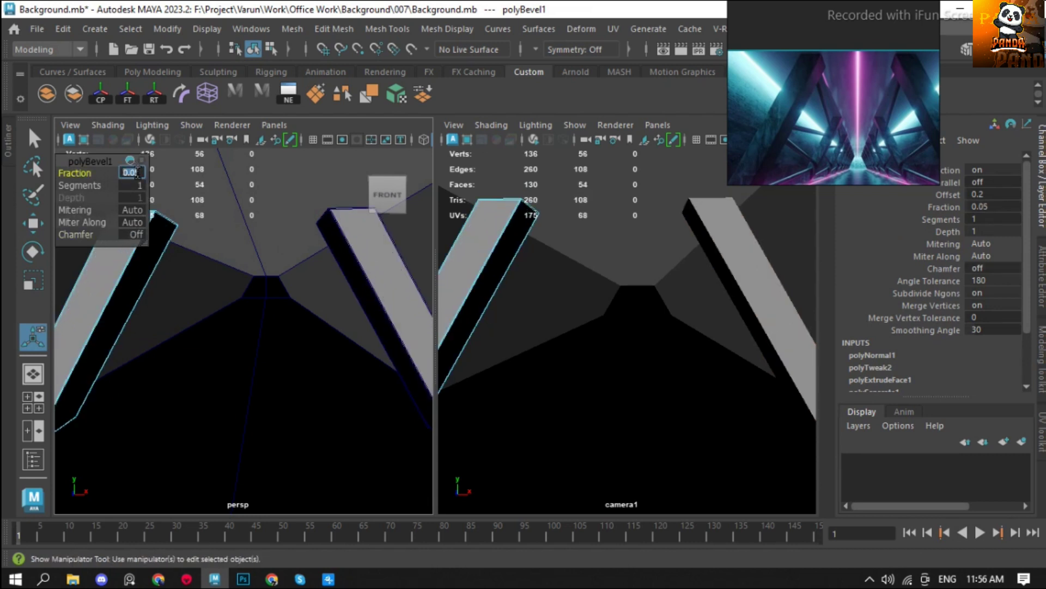
Insert several edge loops across the beams, repeating the tool with G.
left_click(120, 286)
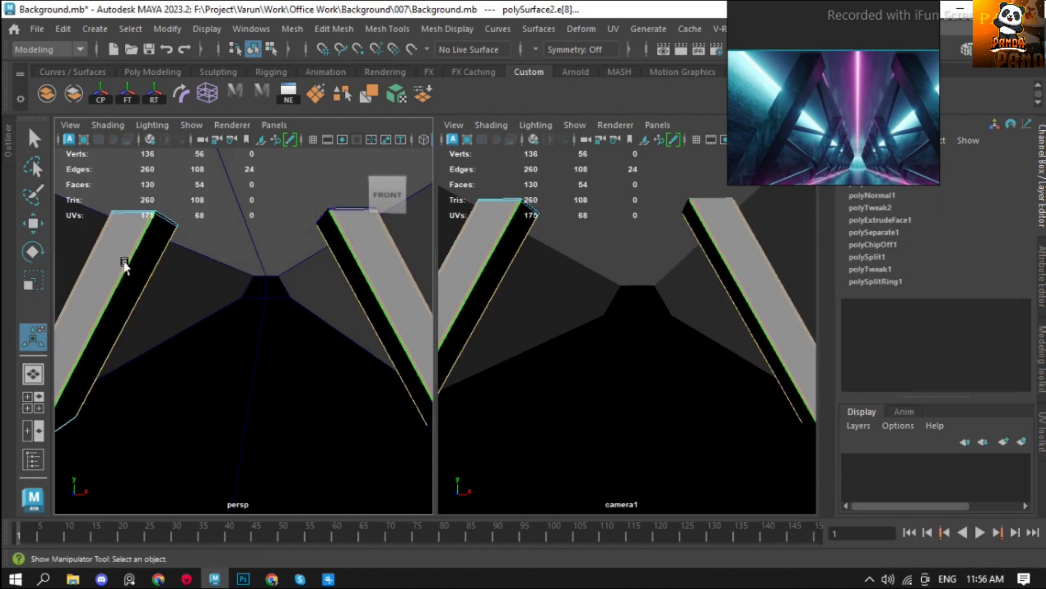
right_click_drag(136, 247, 161, 299, "ctrl")
key("g")
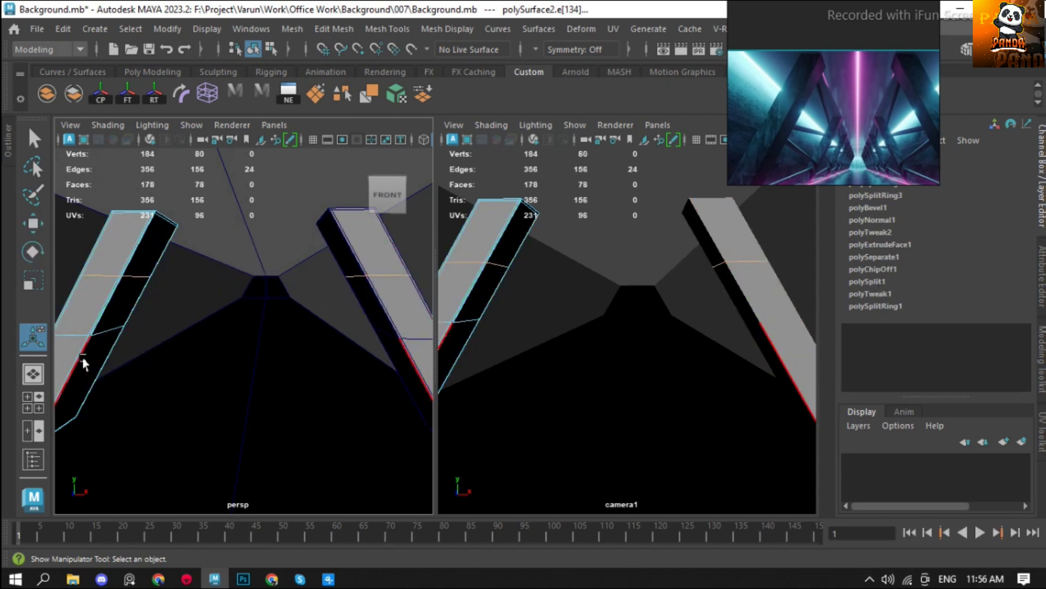
key("g")
key("g")
key("g")
key("g")
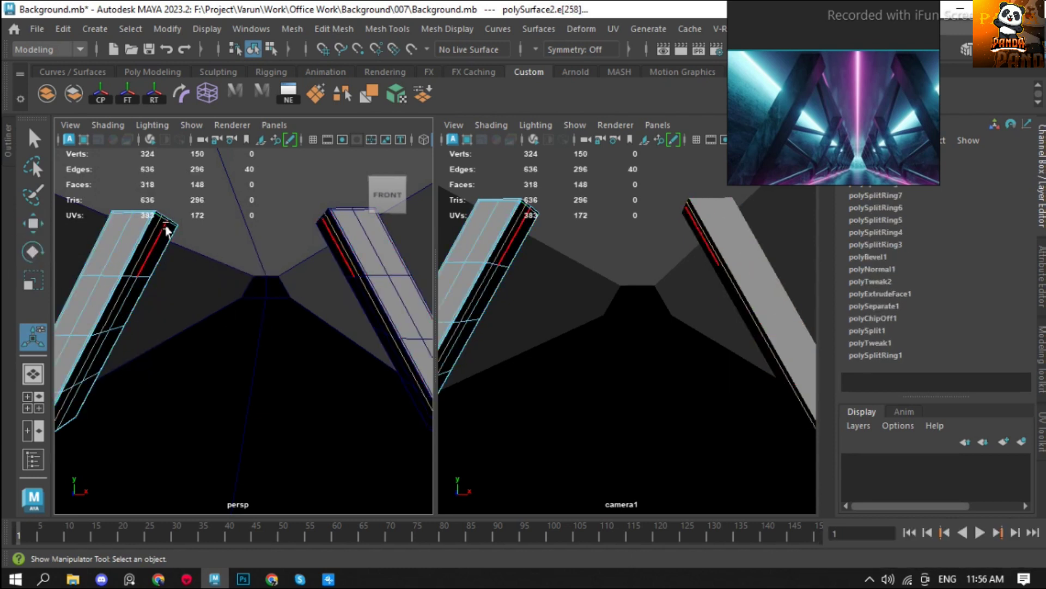
key("g")
key("F8")
Duplicate both beams and push the copies farther down the corridor.
key("q")
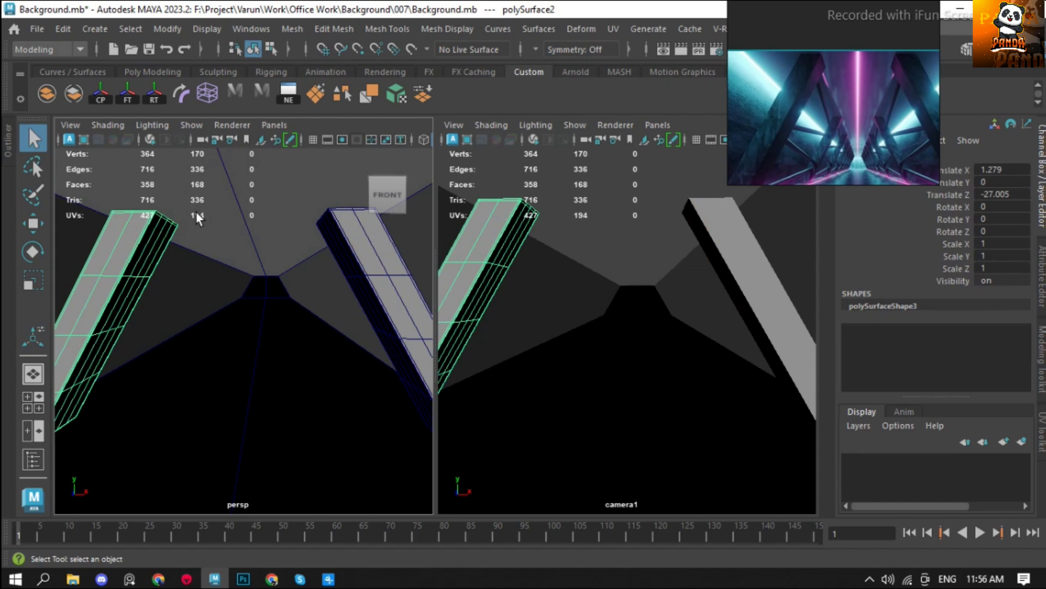
key("3")
key("f")
scroll(146, 269, "down", 5)
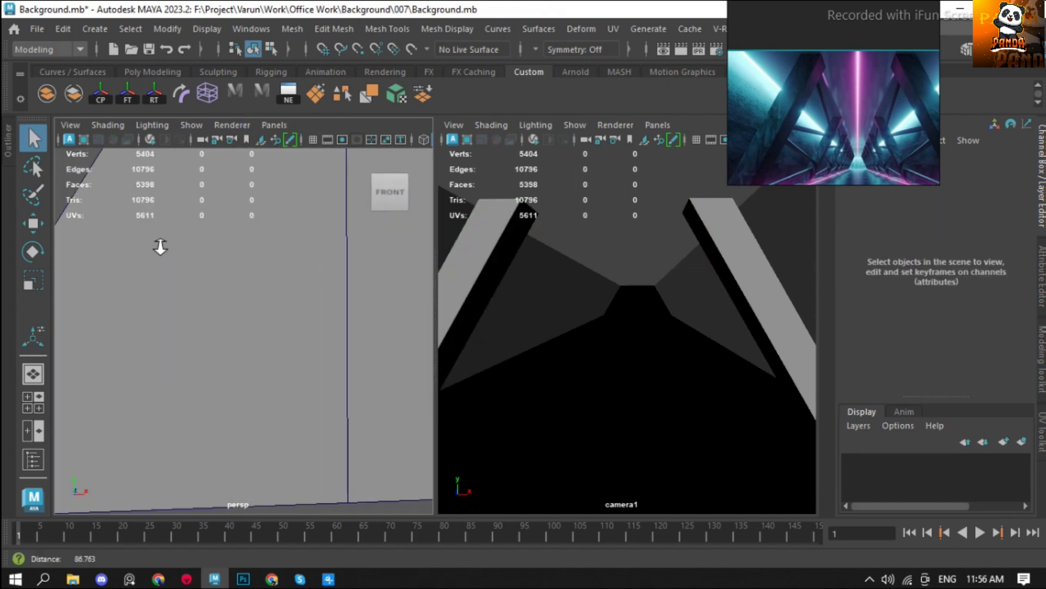
scroll(218, 262, "down", 5)
left_click(294, 270)
left_click(167, 265, "shift")
key("ctrl+d")
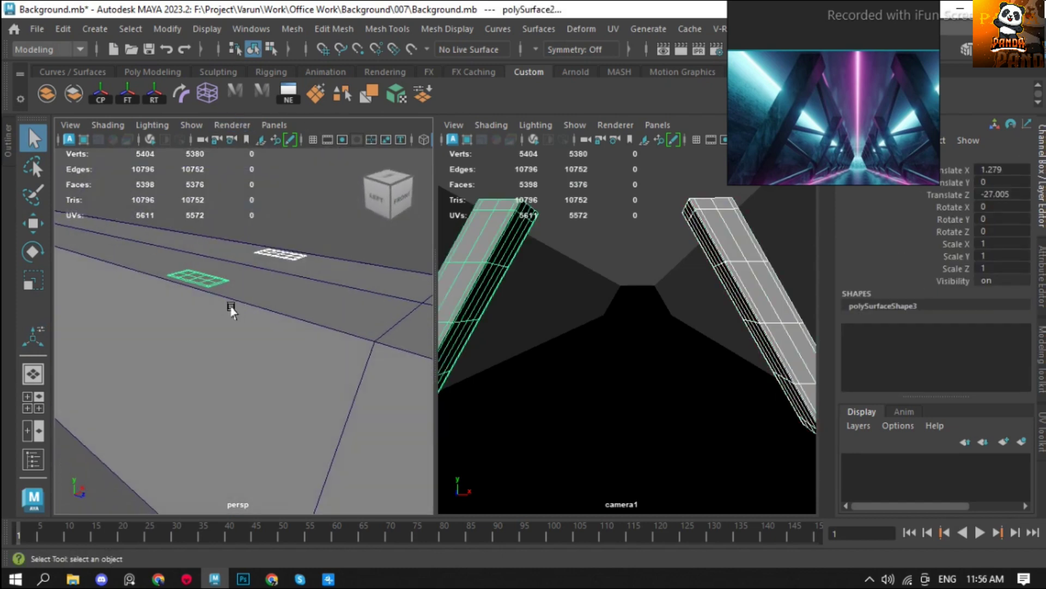
key("w")
mouse_move(297, 354)
left_mouse_down()
mouse_move(176, 327)
mouse_move(48, 275)
left_mouse_up()
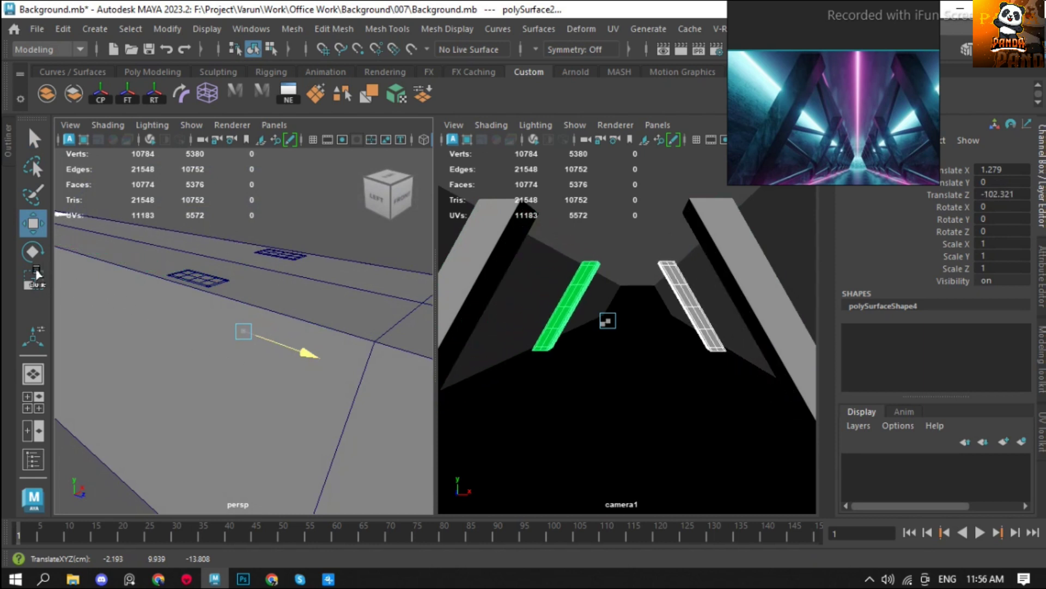
Lengthen one duplicated beam by pulling its end vertices outward.
key("f")
left_click(120, 305)
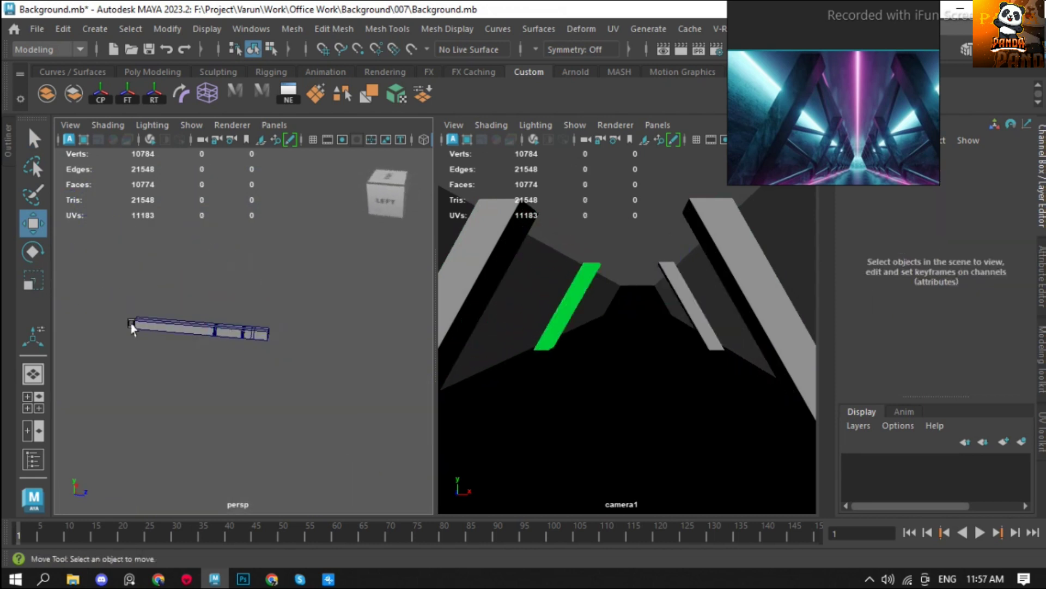
left_click(136, 326)
key("F9")
mouse_move(108, 295)
left_mouse_down()
mouse_move(145, 344)
mouse_move(114, 326)
left_mouse_up()
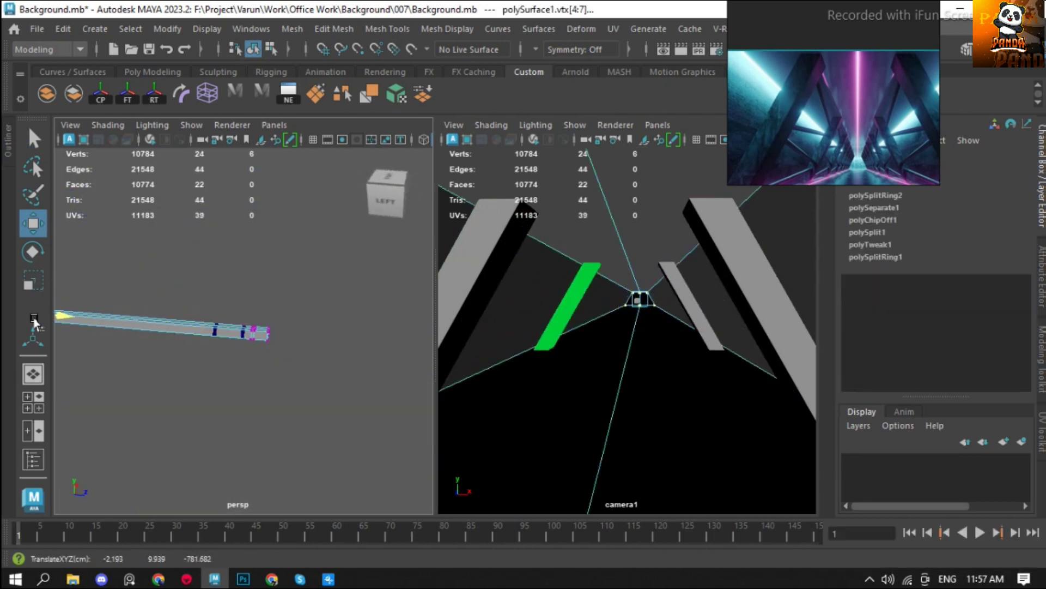
key("F8")
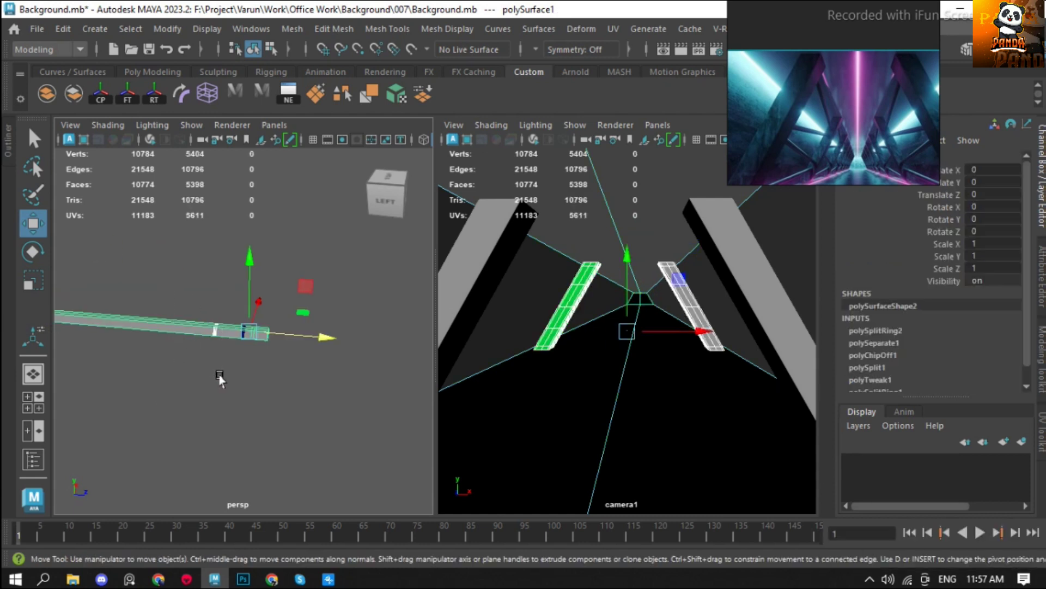
Shift the duplicated beam pair sideways along X and show the side view in wireframe.
left_click_drag(119, 282, 161, 395)
key("f")
mouse_move(299, 335)
left_mouse_down()
mouse_move(326, 336)
mouse_move(284, 327)
mouse_move(137, 401)
mouse_move(269, 384)
left_mouse_up()
left_click(141, 404)
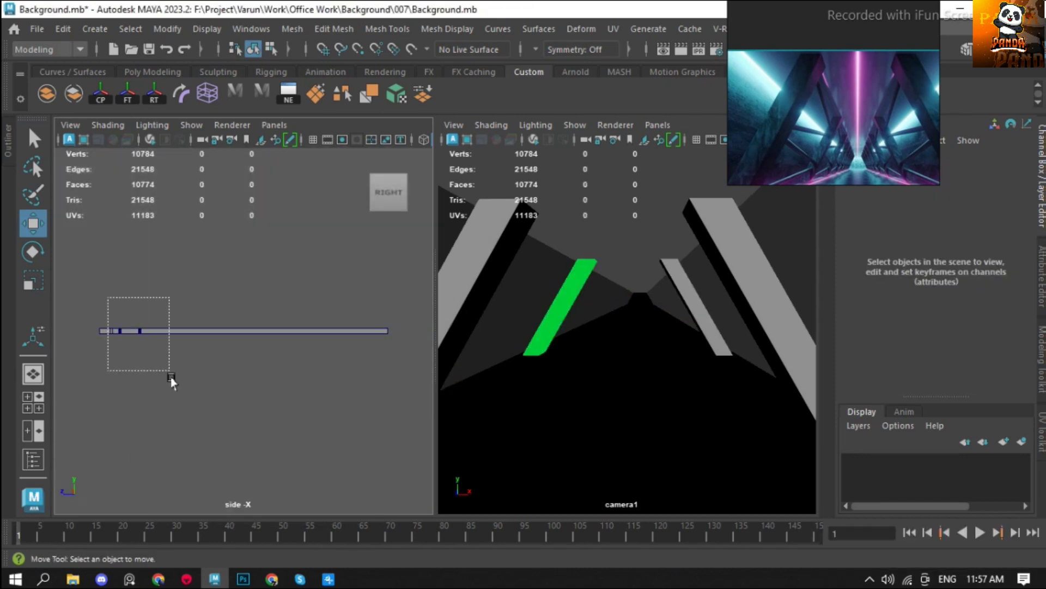
left_click_drag(171, 382, 173, 383)
key("f")
left_click(136, 532)
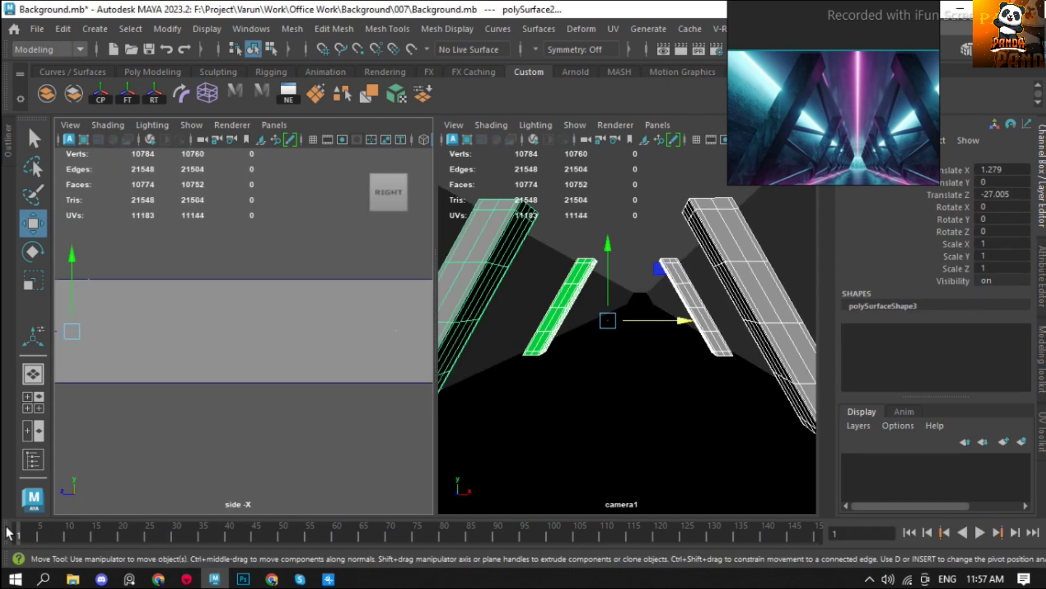
key("4")
left_click(247, 417)
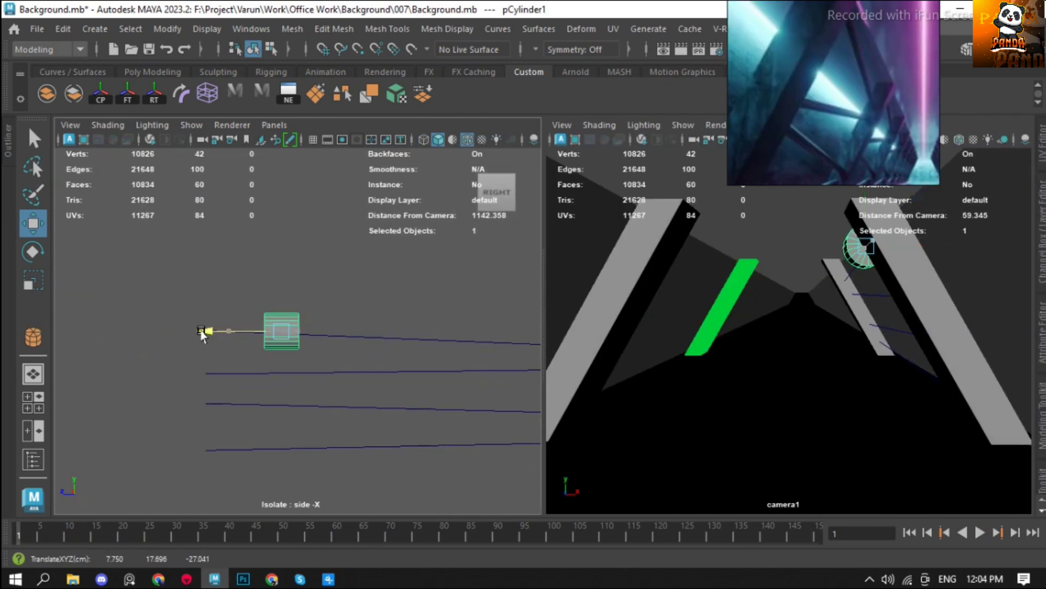
Move the thin cylinder along Z and up toward the slanted panels in wireframe.
scroll(129, 332, "up", 5)
scroll(197, 327, "up", 2)
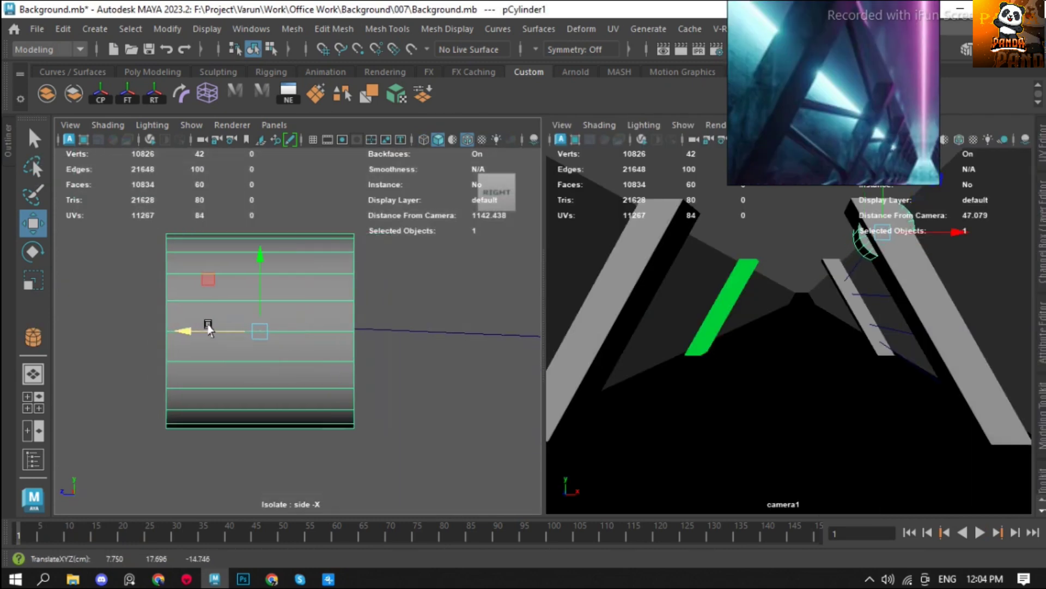
scroll(164, 327, "down", 3)
left_click_drag(221, 331, 315, 338)
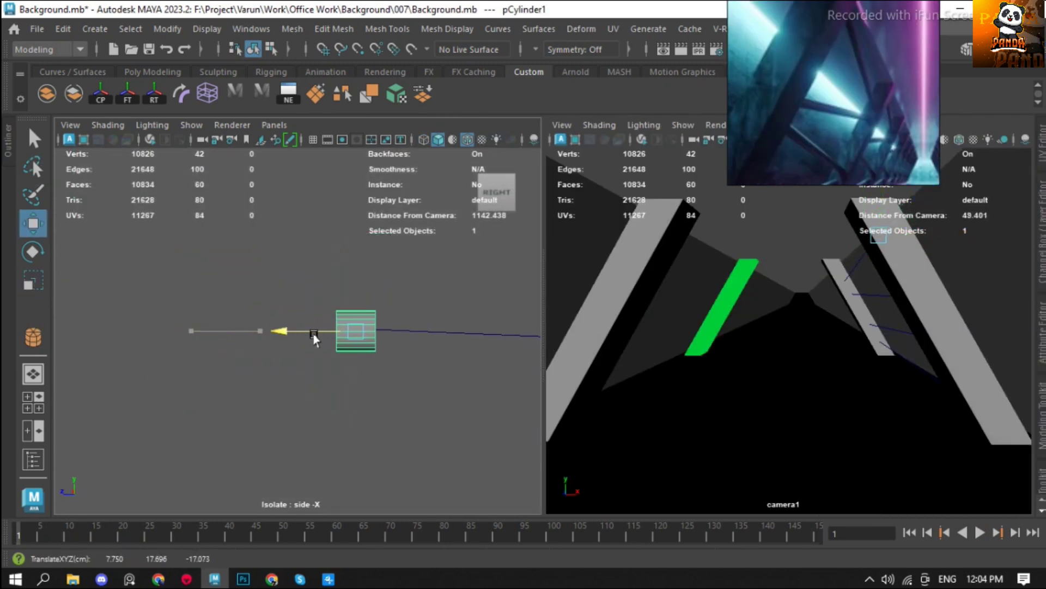
scroll(326, 337, "up", 5)
scroll(283, 343, "down", 2)
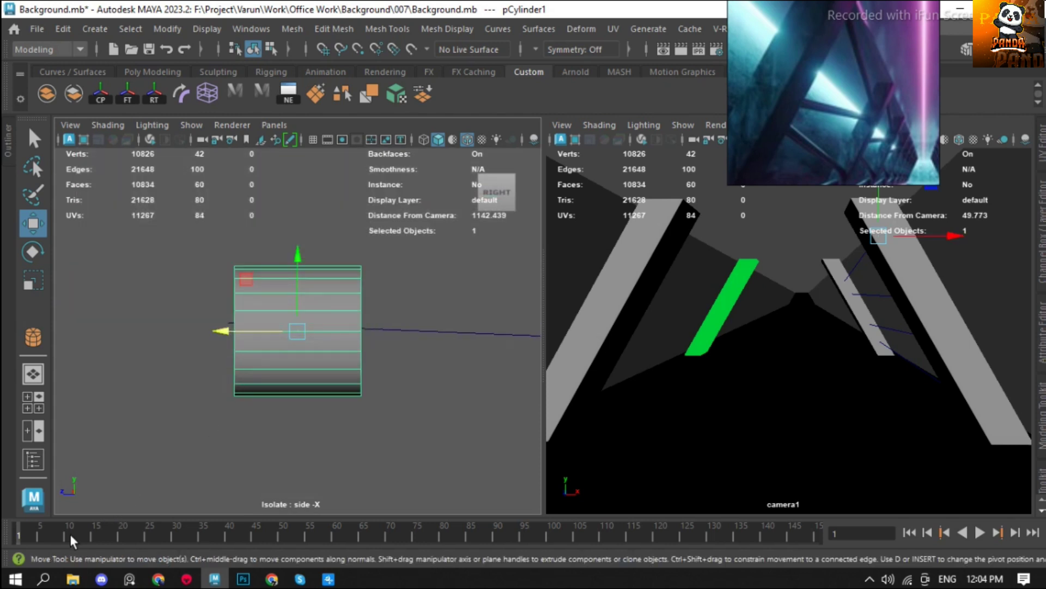
key("4")
mouse_move(297, 331)
left_mouse_down()
mouse_move(267, 324)
mouse_move(381, 333)
left_mouse_up()
Stretch the cylinder's vertices into a long tube and orbit camera1 to check it.
key("r")
key("F9")
key("w")
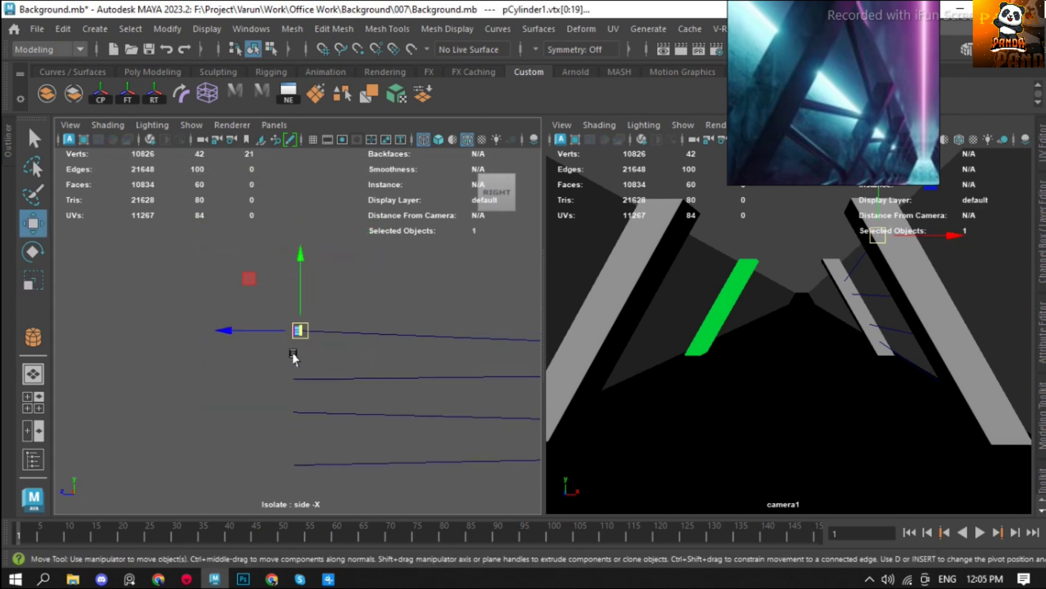
mouse_move(293, 357)
middle_mouse_down()
mouse_move(516, 374)
mouse_move(304, 327)
mouse_move(577, 357)
mouse_move(297, 349)
mouse_move(229, 327)
mouse_move(73, 311)
mouse_move(242, 338)
middle_mouse_up()
mouse_move(738, 368)
left_mouse_down("alt")
mouse_move(694, 381)
mouse_move(654, 335)
mouse_move(676, 341)
left_mouse_up("alt")
mouse_move(676, 342)
right_mouse_down("alt")
mouse_move(630, 339)
mouse_move(706, 365)
right_mouse_up("alt")
mouse_move(707, 365)
left_mouse_down("alt")
mouse_move(678, 355)
mouse_move(747, 402)
mouse_move(757, 436)
mouse_move(735, 415)
left_mouse_up("alt")
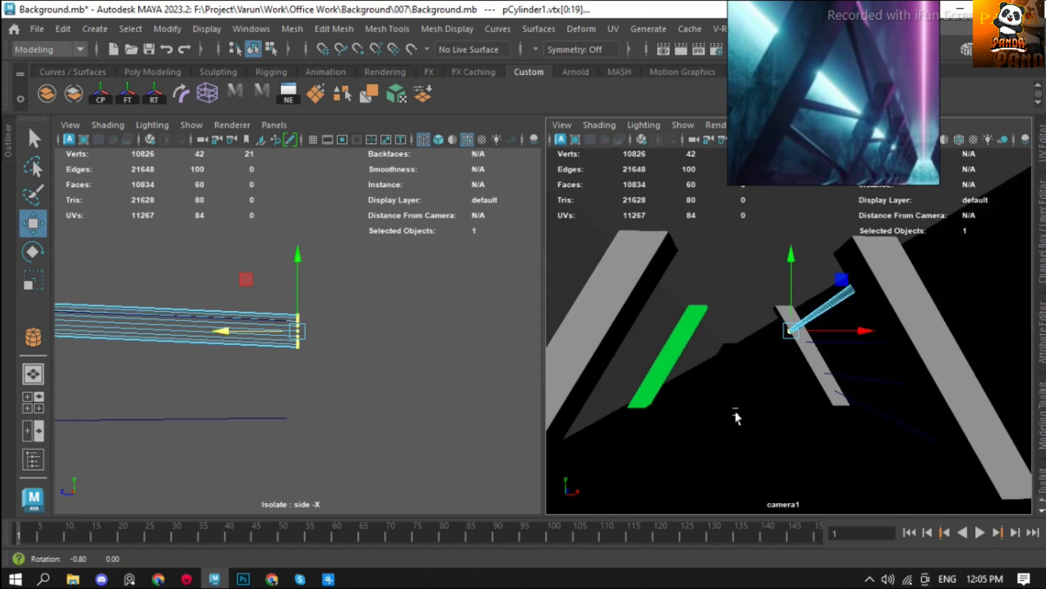
right_click_drag(733, 416, 729, 415, "alt")
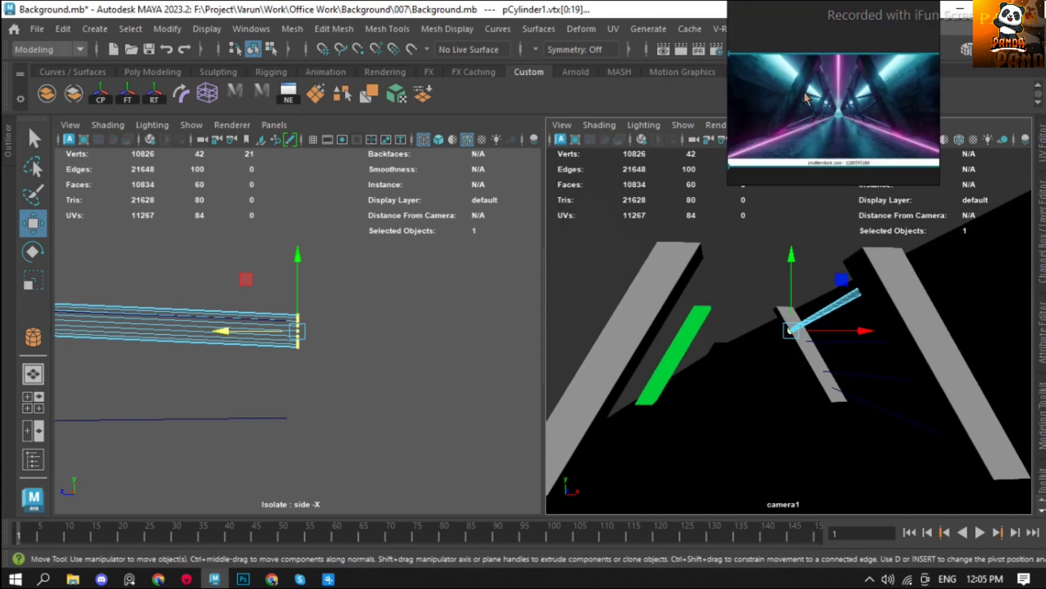
mouse_move(729, 414)
left_mouse_down("alt")
mouse_move(790, 401)
mouse_move(793, 390)
left_mouse_up("alt")
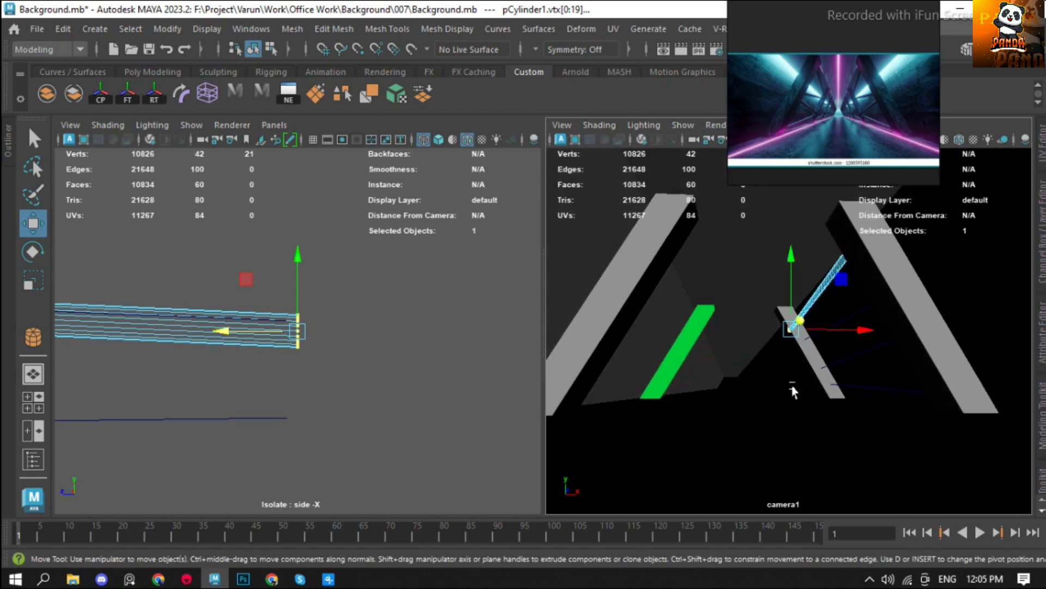
Pull the tube's end vertices to reach the large slanted panel, then reselect the rod.
left_click(835, 98)
scroll(835, 98, "down", 1)
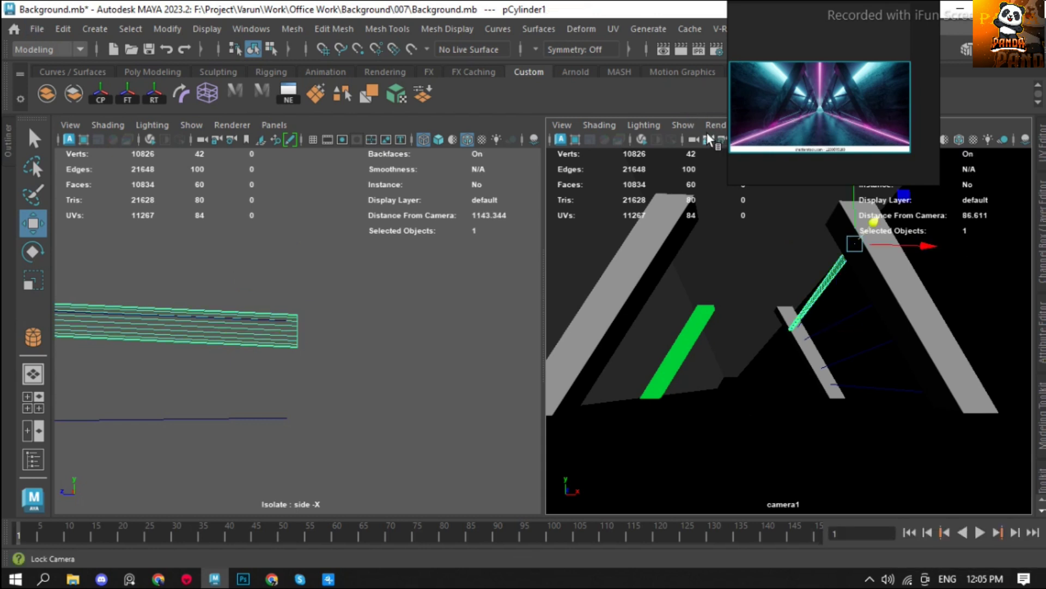
left_click(280, 339)
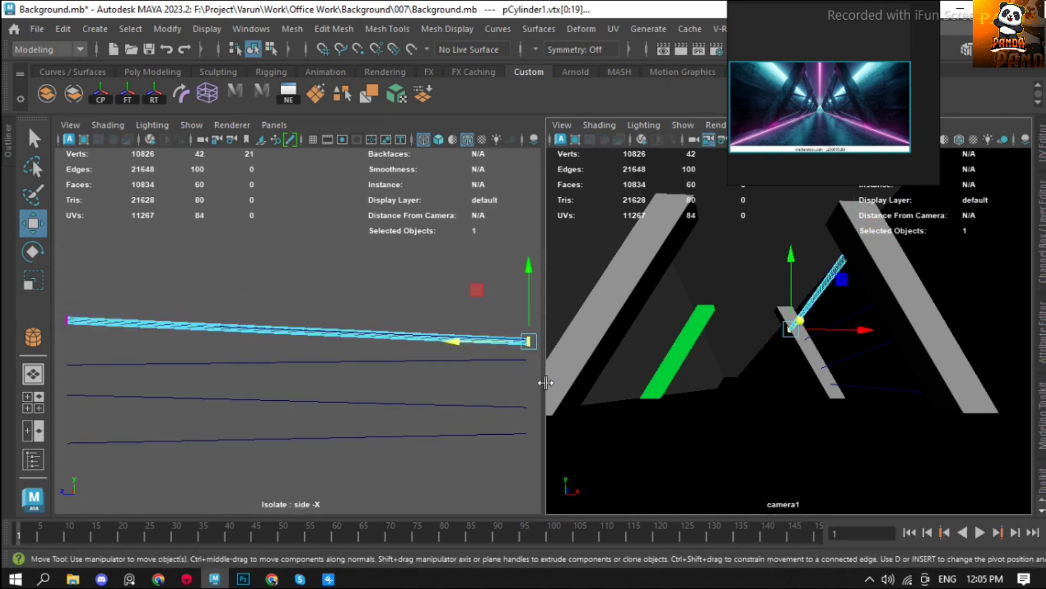
scroll(402, 366, "up", 3)
scroll(295, 339, "down", 1)
mouse_move(294, 339)
left_mouse_down()
mouse_move(273, 300)
mouse_move(251, 288)
left_mouse_up()
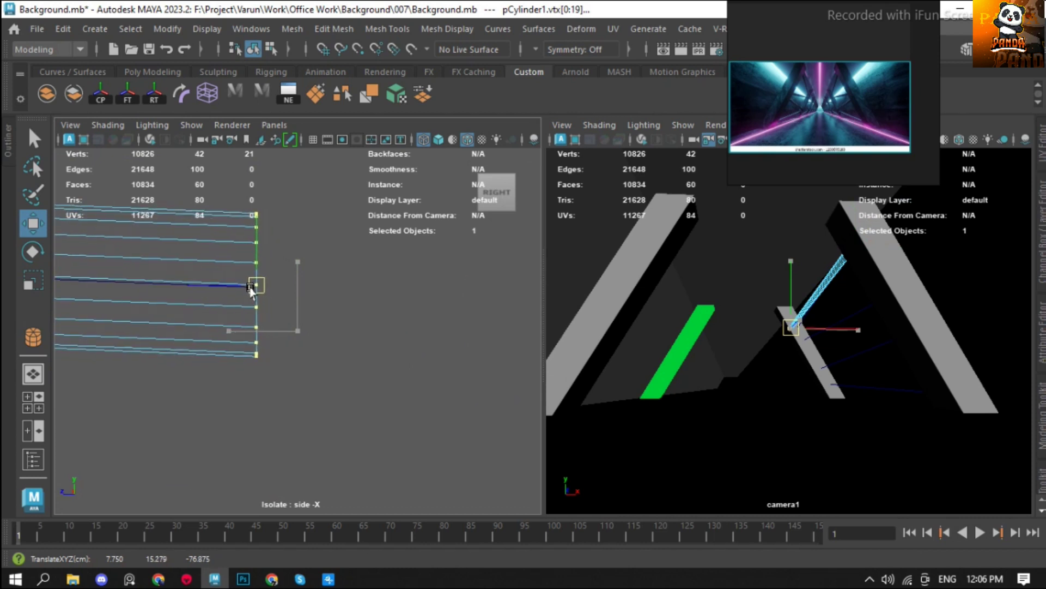
scroll(245, 292, "up", 3)
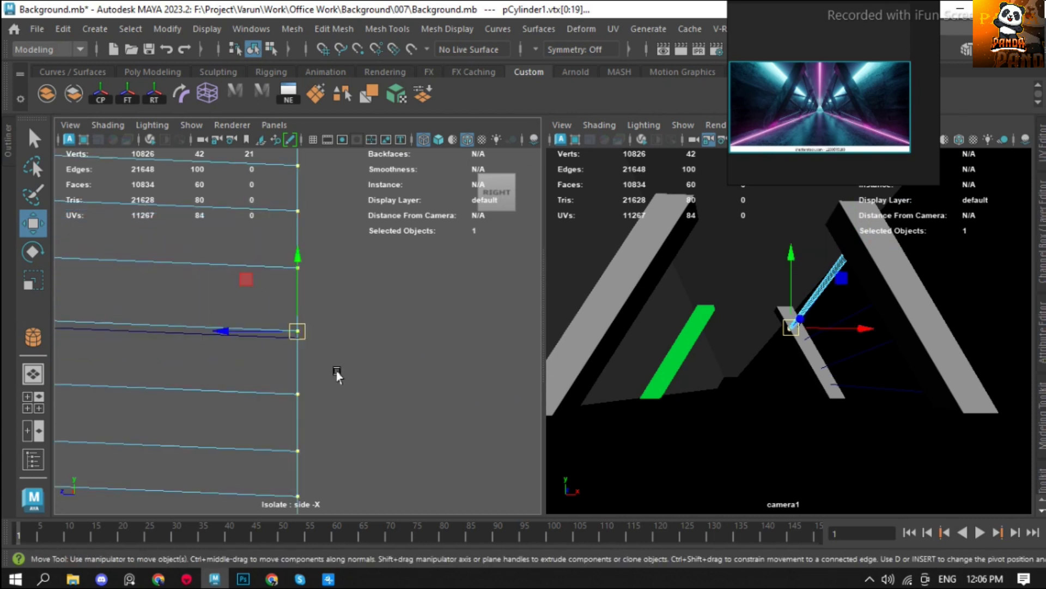
left_click(366, 315)
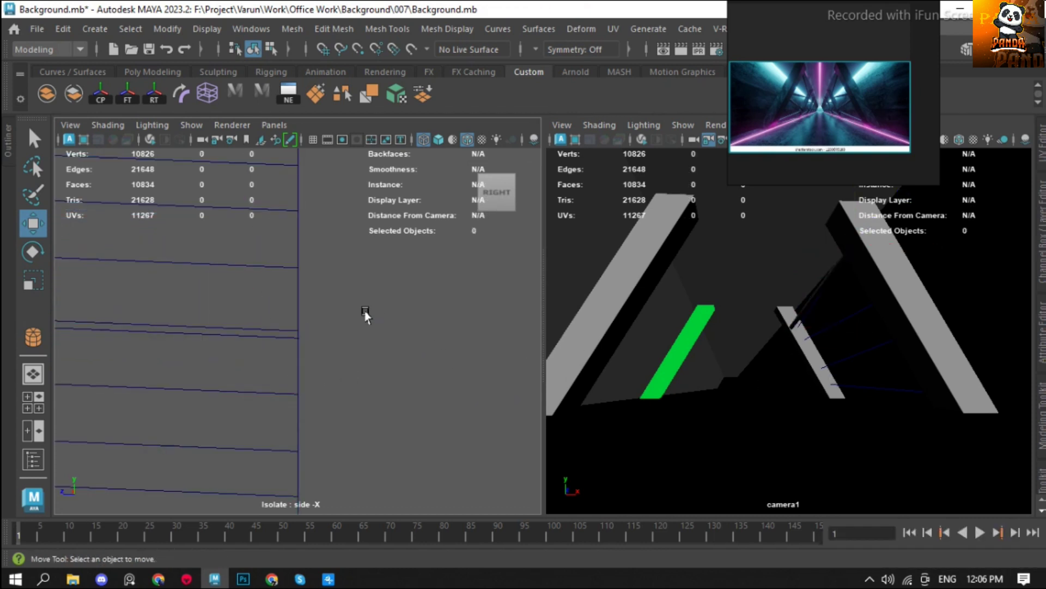
left_click(215, 328)
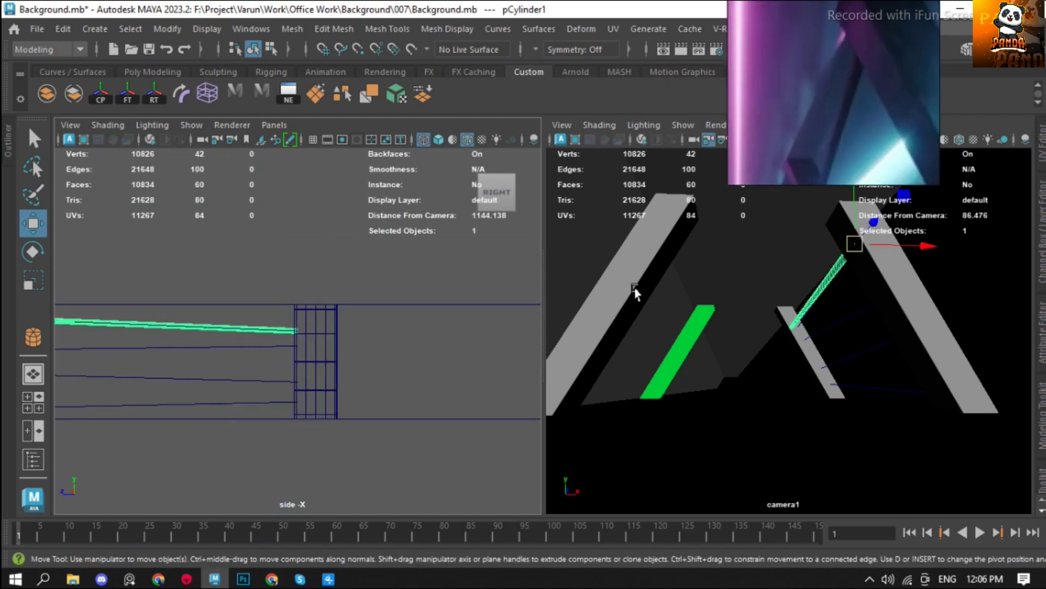
Nudge the rod cylinder slightly along X in the top view.
left_click(435, 316)
left_click(234, 326)
left_click(496, 188)
left_click_drag(359, 430, 364, 431)
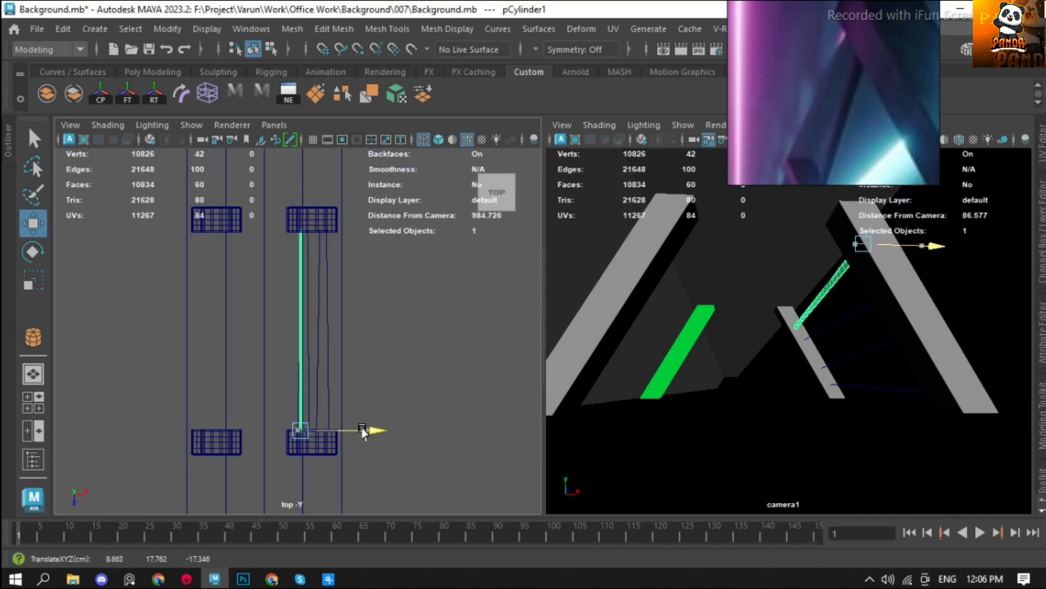
scroll(308, 334, "down", 3)
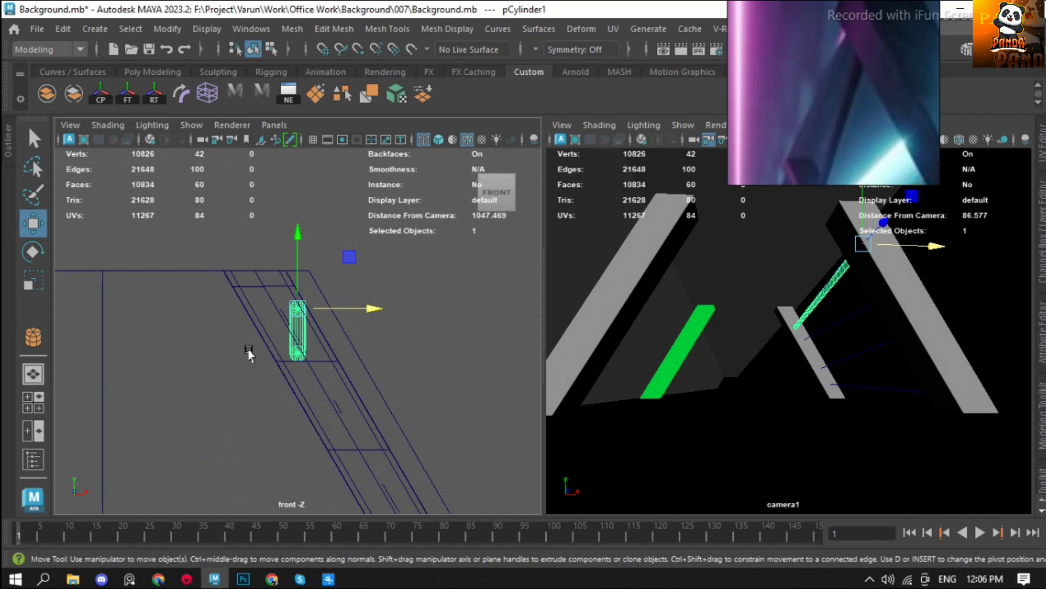
left_click_drag(247, 349, 332, 389, "shift")
scroll(334, 392, "down", 3)
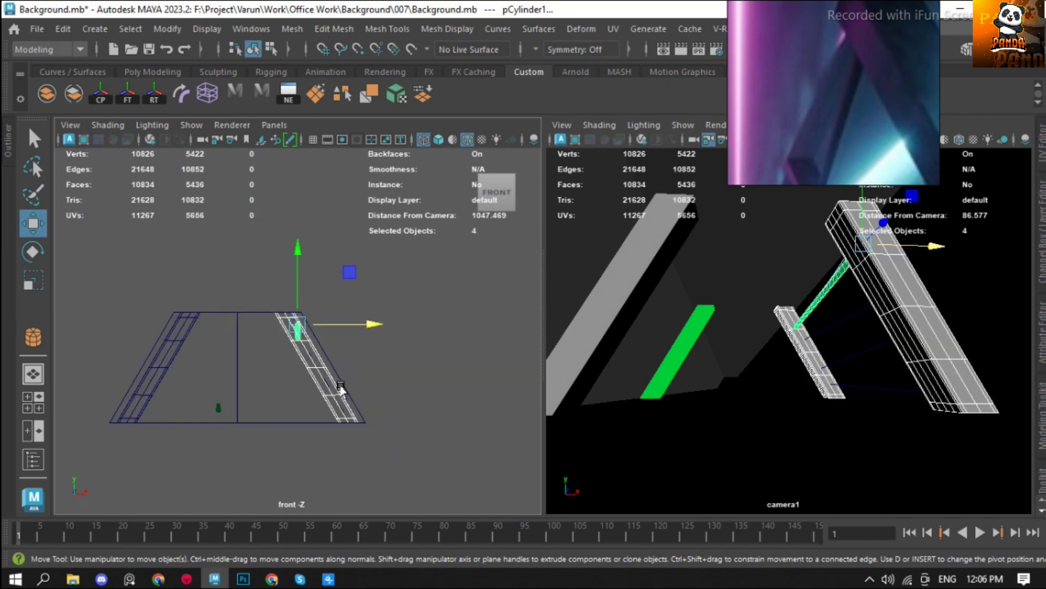
key("ctrl+z")
Select the slanted panel, end blocks, bar and guide curve in the perspective view.
left_click(321, 371)
key("space")
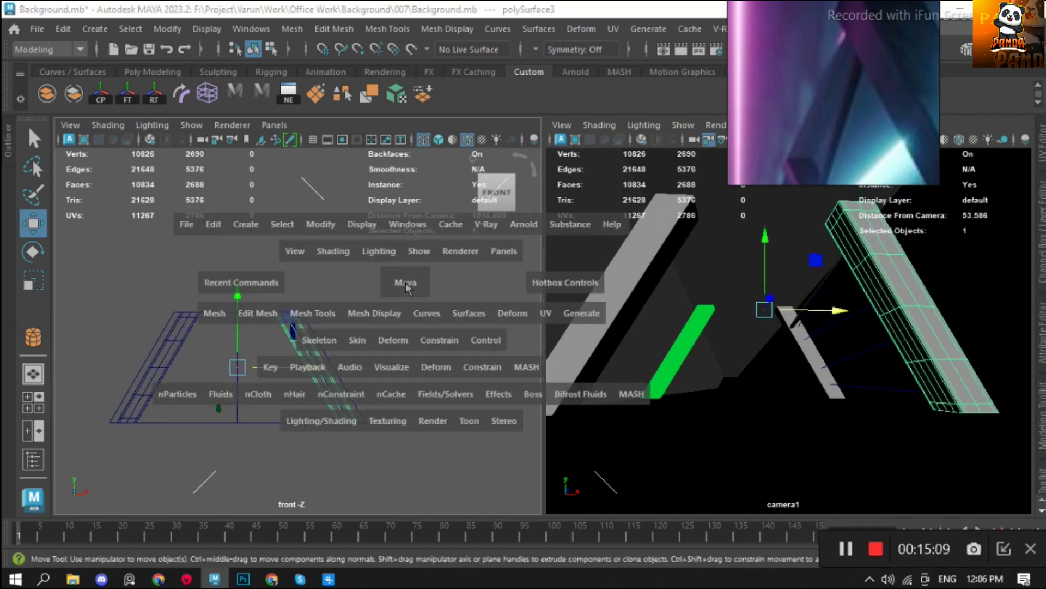
left_click(409, 283)
left_click(338, 334, "shift")
left_click_drag(327, 349, 338, 387, "shift")
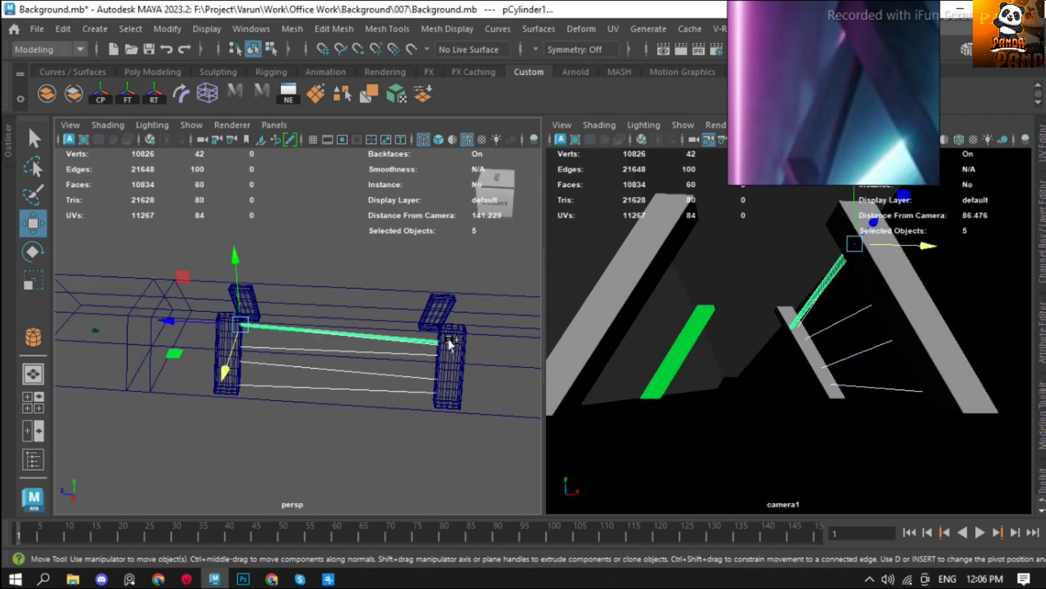
left_click(450, 365, "shift")
left_click(218, 340, "shift")
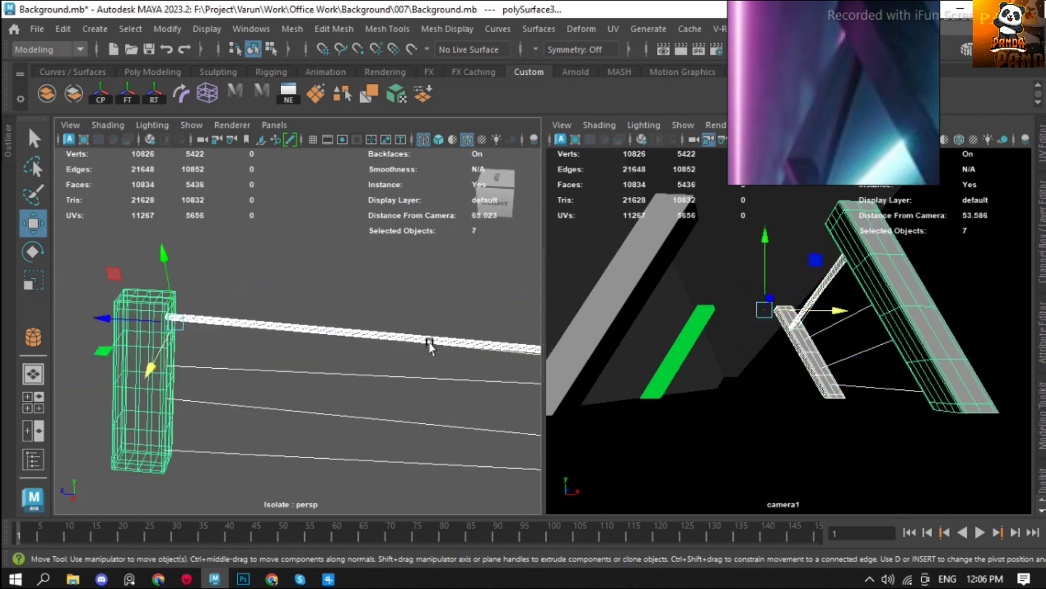
left_click(427, 344)
left_click_drag(345, 311, 360, 280, "alt")
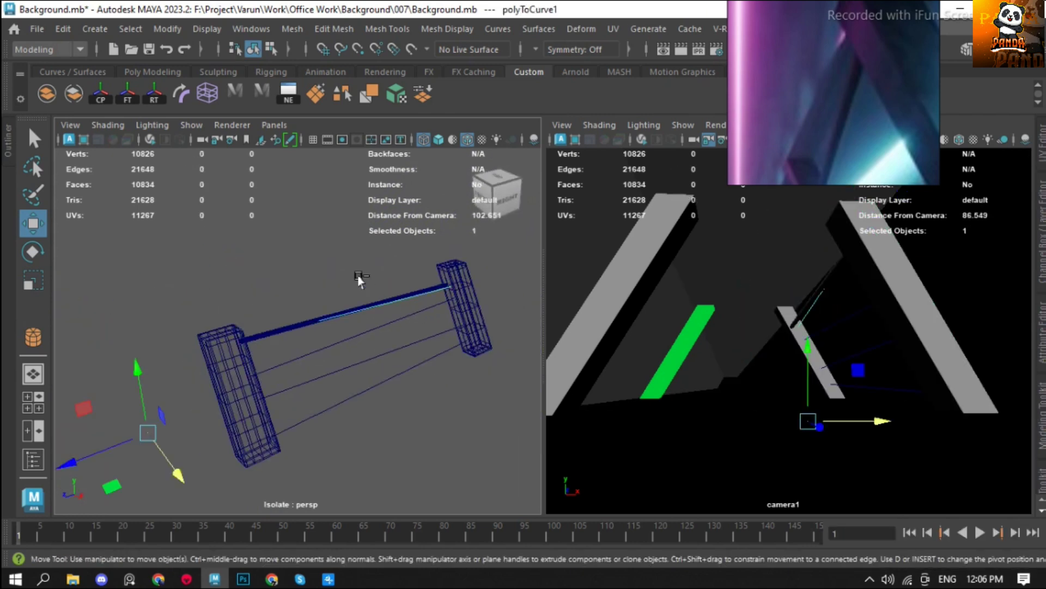
Stretch the rod's right-end vertex ring down and right to meet the panel.
left_click(273, 335)
left_click_drag(315, 233, 474, 345)
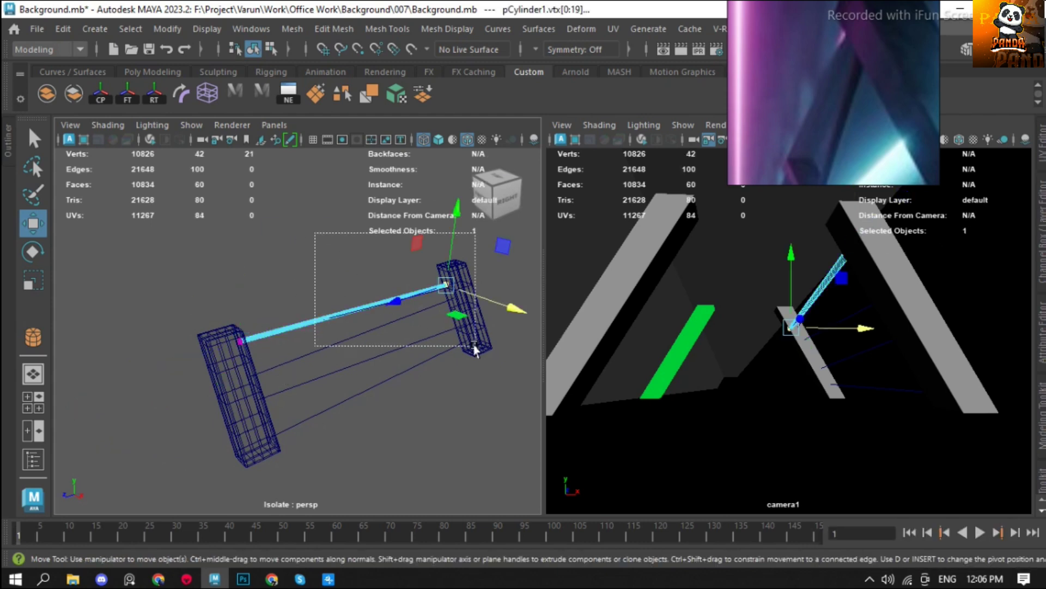
key("space")
scroll(327, 327, "down", 3)
scroll(305, 349, "up", 3)
middle_click_drag(305, 349, 378, 319, "alt")
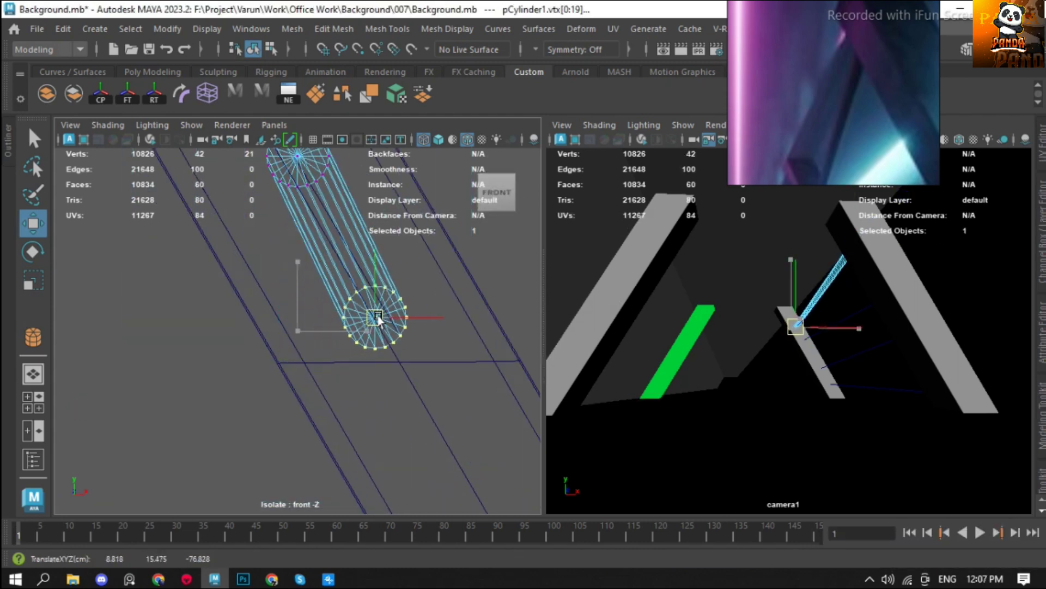
left_click_drag(378, 319, 397, 334)
scroll(327, 299, "down", 3)
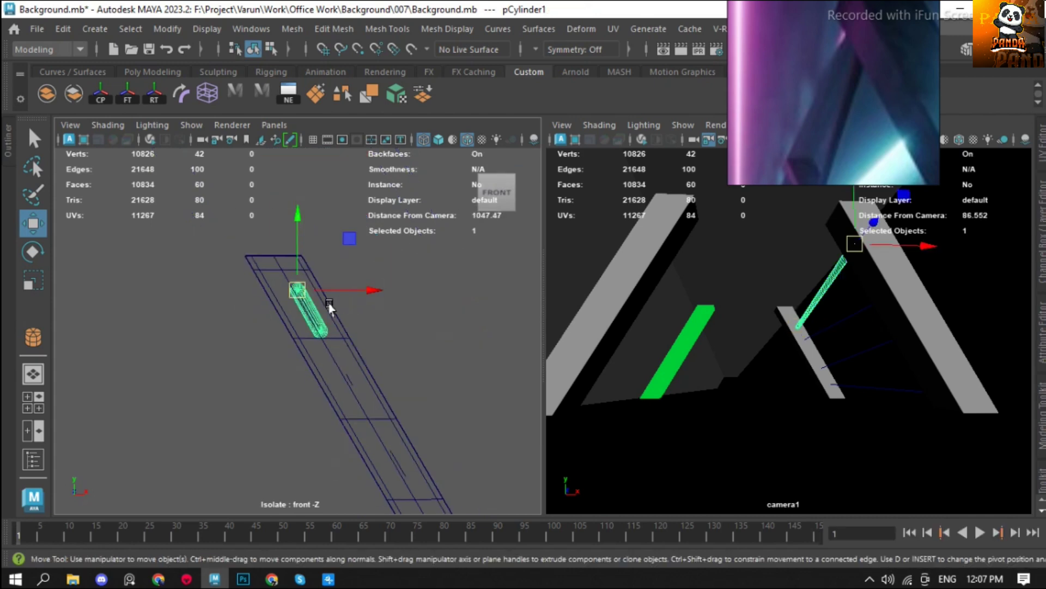
scroll(351, 299, "down", 1)
left_click(350, 299)
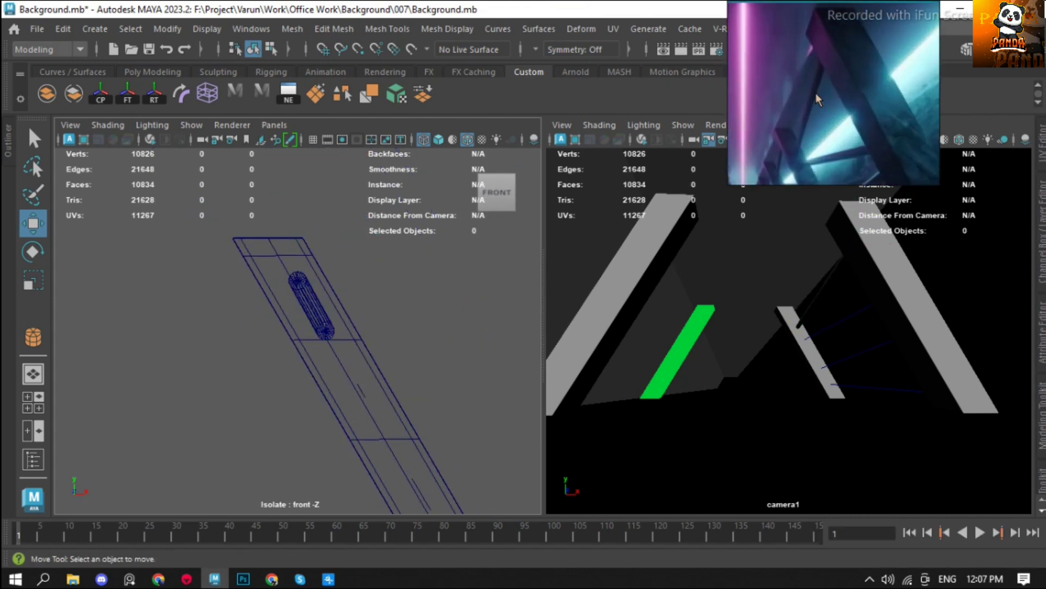
left_click(298, 289)
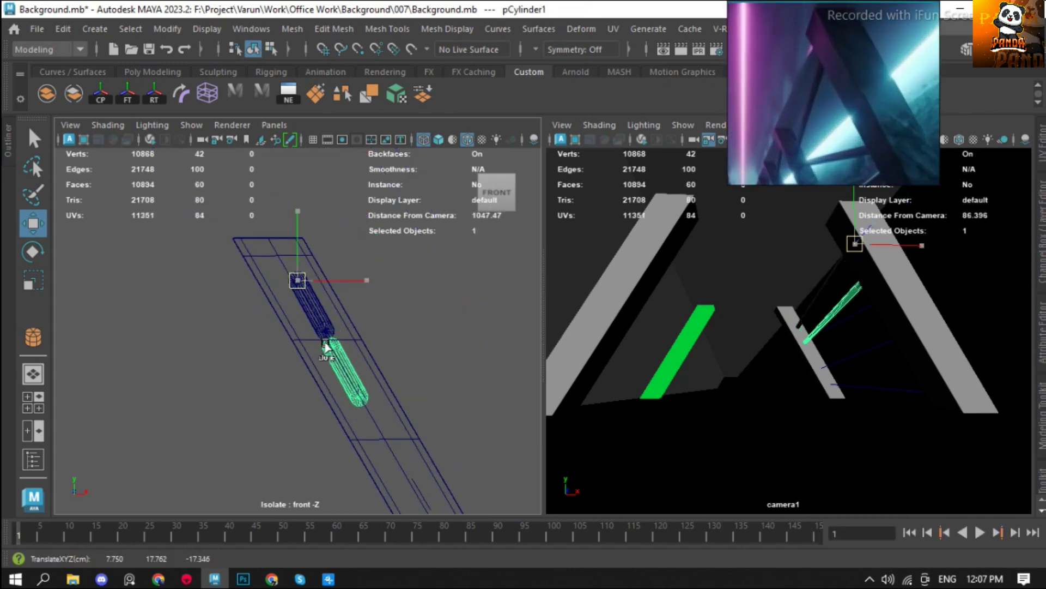
Reposition the second rod's left-end vertices to change its angle and shorten it.
left_click_drag(283, 305, 220, 310, "alt")
left_click_drag(145, 276, 223, 346)
key("bracketleft")
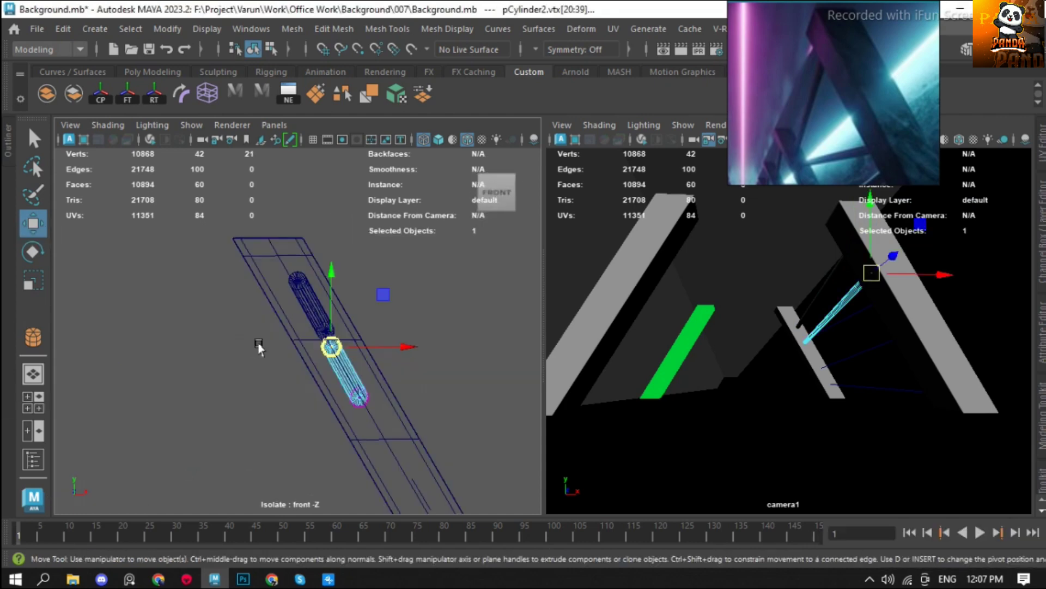
left_click_drag(327, 357, 363, 406)
key("f")
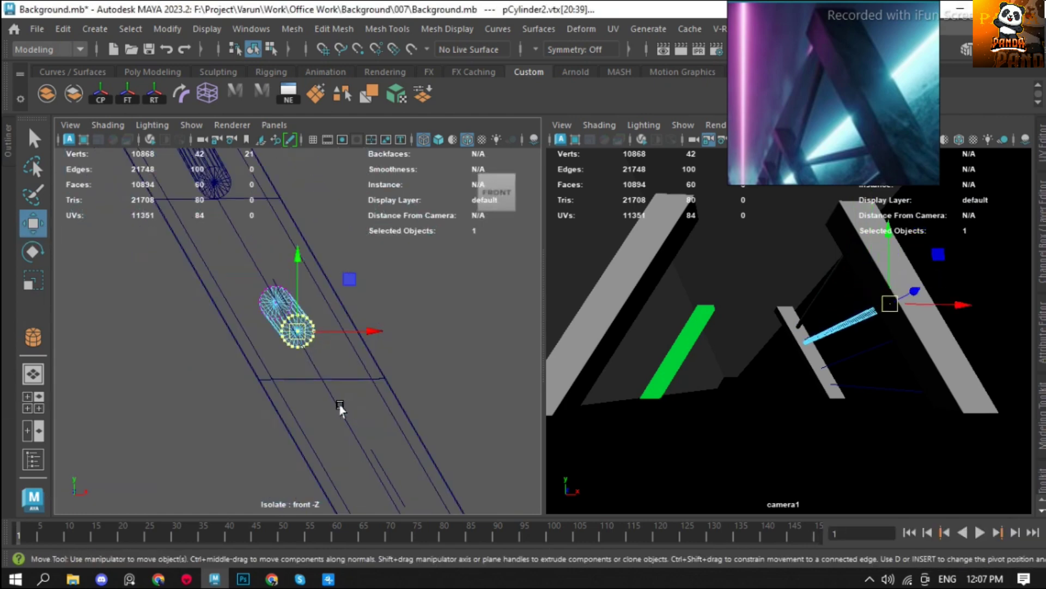
scroll(338, 409, "down", 3)
left_click_drag(297, 330, 268, 276)
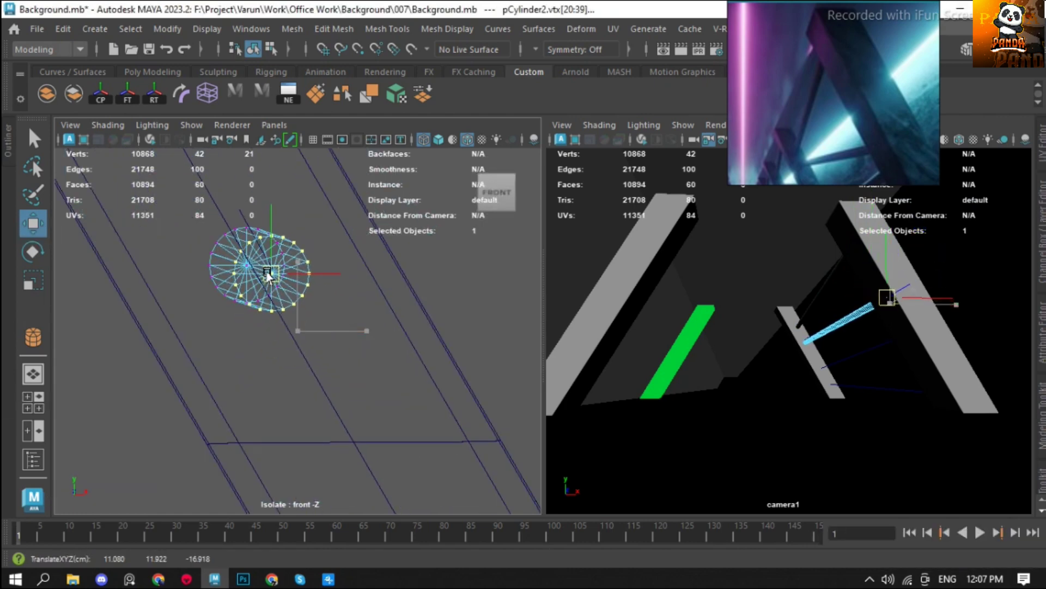
Raise the vertices at the second rod's other end slightly.
key("bracketright")
left_click_drag(234, 316, 273, 371)
key("bracketleft")
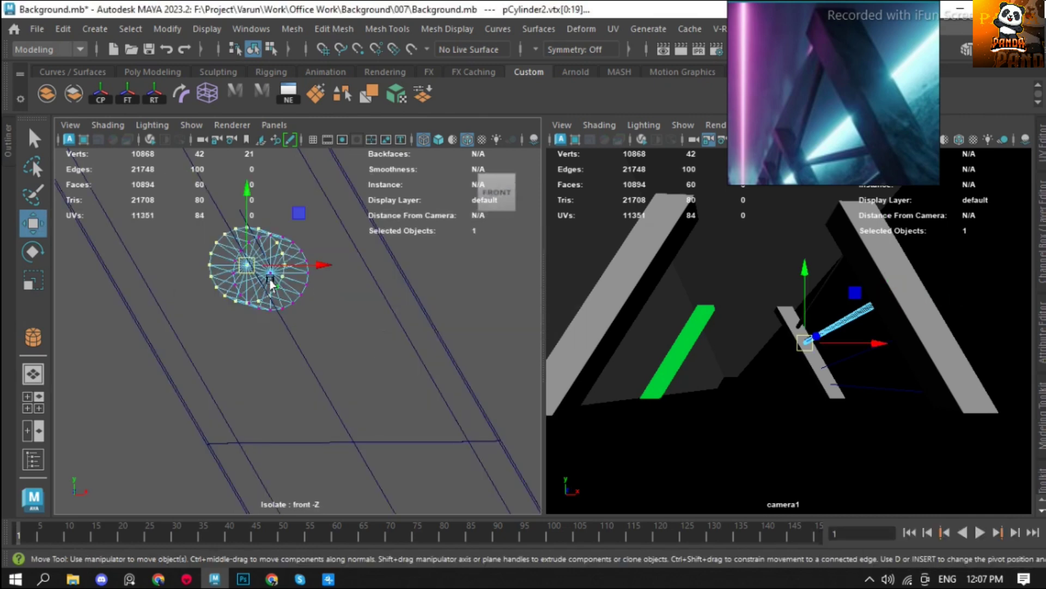
left_click_drag(239, 251, 236, 228)
key("f")
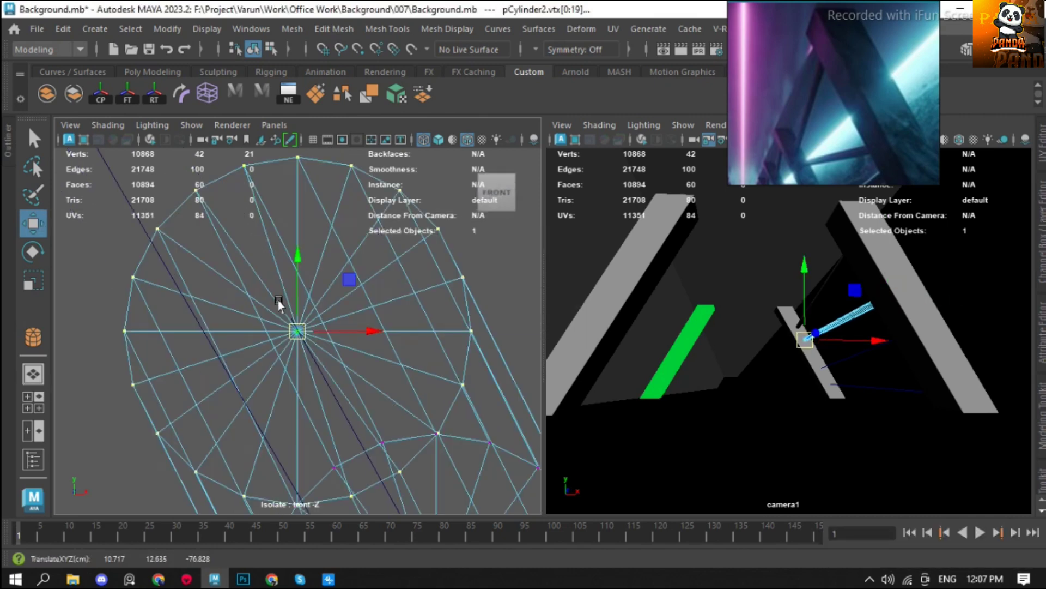
scroll(291, 322, "down", 5)
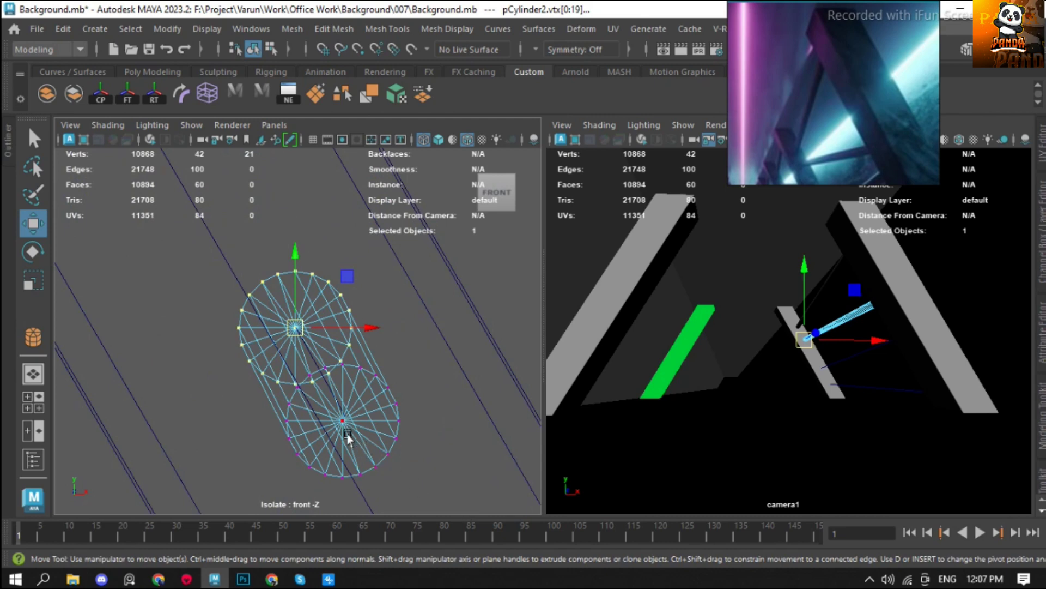
key("bracketleft")
Duplicate both rods and move the copies down the panel in the front view.
key("F8")
key("f")
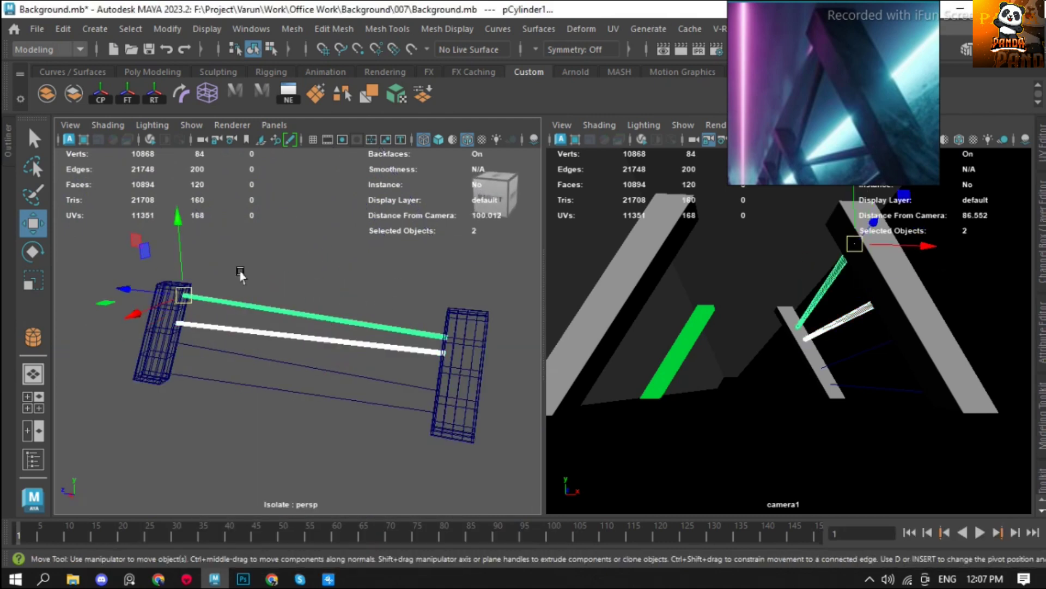
key("space")
left_click_drag(298, 235, 308, 329)
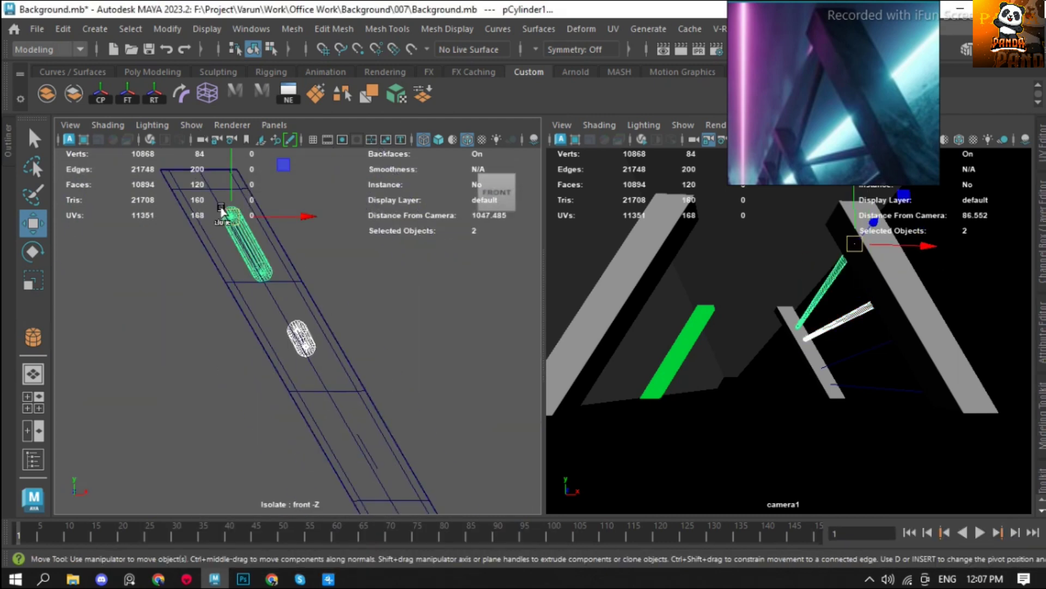
left_click_drag(221, 210, 324, 400, "shift")
key("f")
scroll(284, 309, "down", 2)
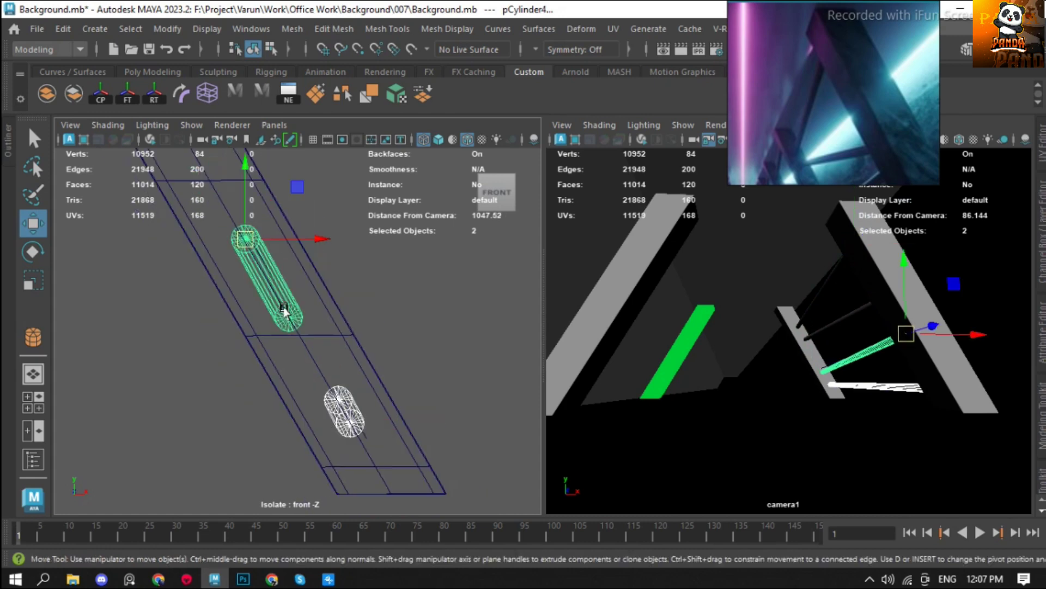
scroll(283, 310, "down", 1)
left_click_drag(246, 248, 246, 256)
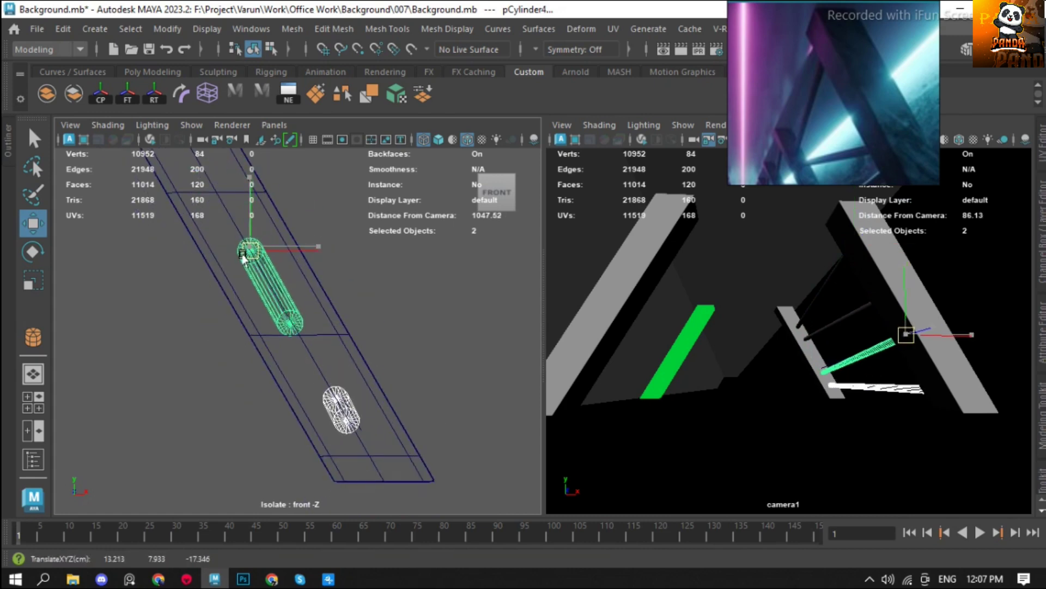
Nudge the rods into staggered heights along the slanted panel.
scroll(247, 256, "down", 2)
left_click(232, 201)
key("f")
scroll(275, 281, "down", 3)
scroll(275, 281, "up", 1)
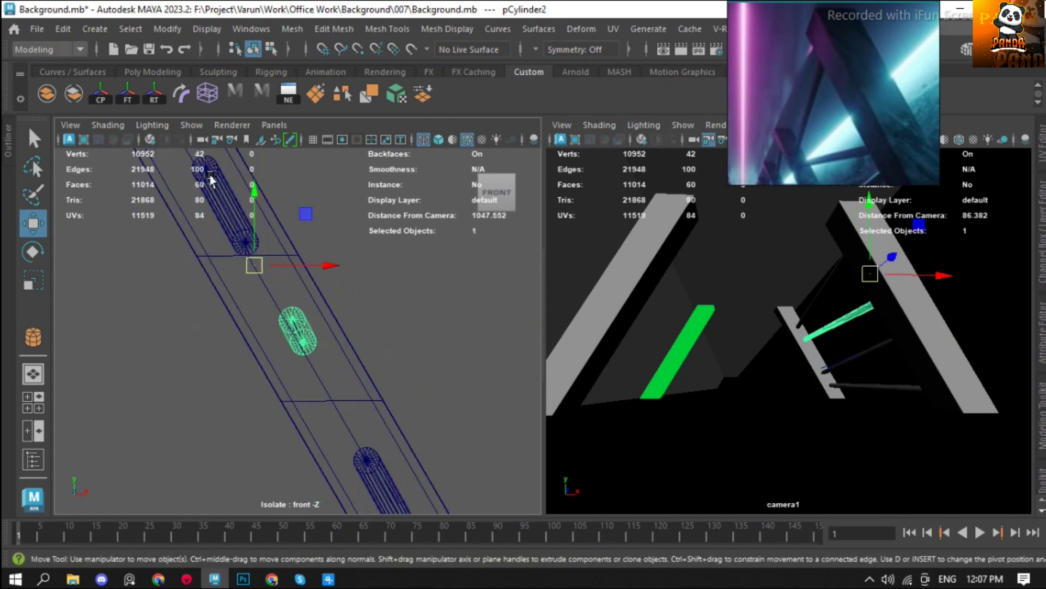
left_click(229, 207, "shift")
left_click_drag(204, 183, 198, 173)
left_click(397, 320)
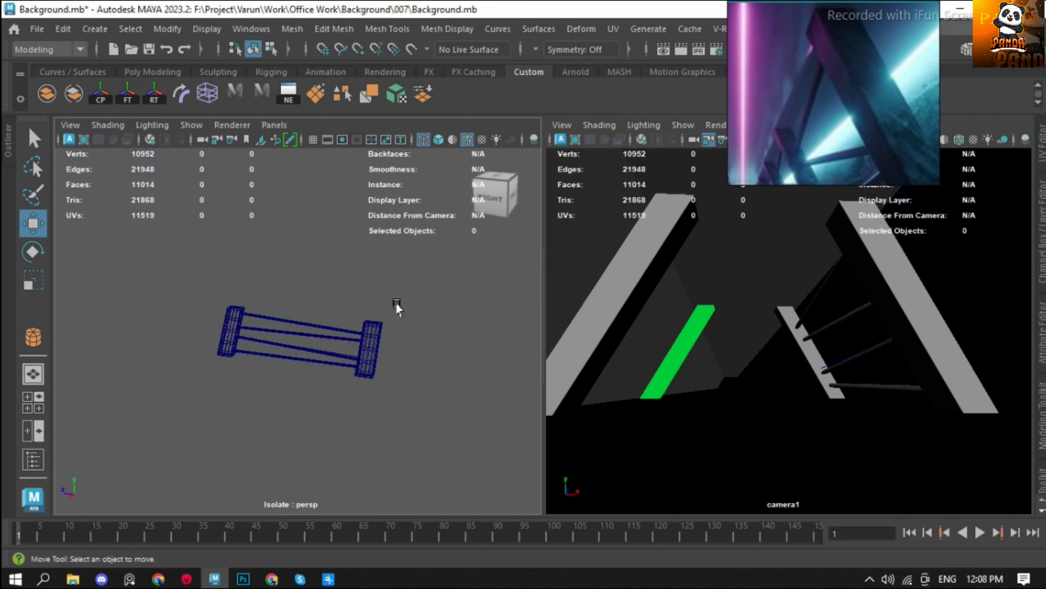
scroll(236, 371, "up", 3)
left_click(236, 364)
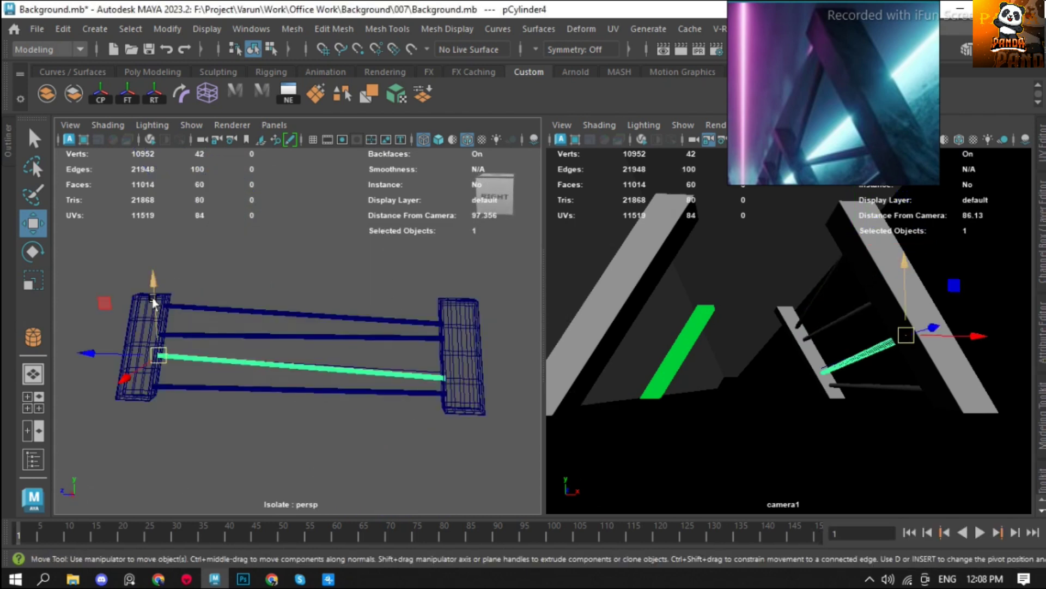
left_click_drag(154, 303, 153, 299)
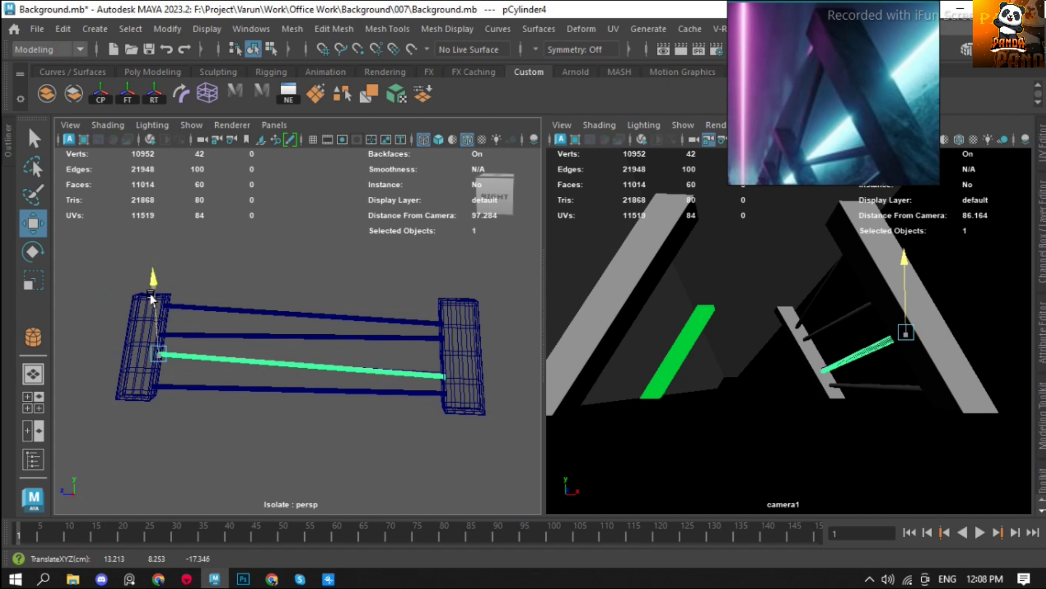
left_click_drag(151, 297, 151, 293)
Raise the right-end vertices of the two lower rods to meet the end blocks.
left_click(496, 193)
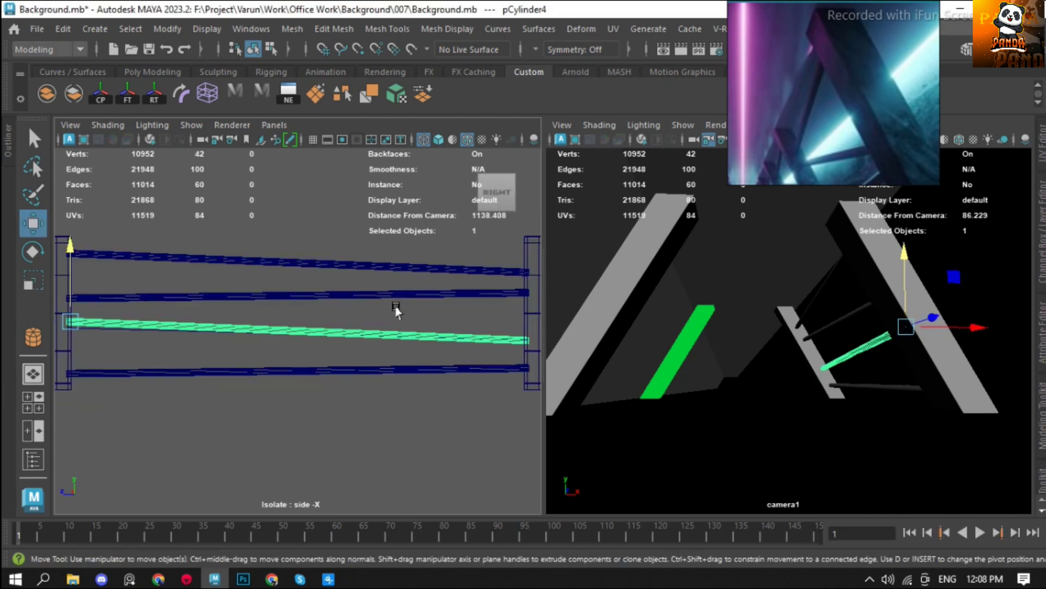
key("f")
key("F9")
mouse_move(444, 314)
left_mouse_down()
mouse_move(474, 359)
mouse_move(456, 301)
left_mouse_up()
key("F8")
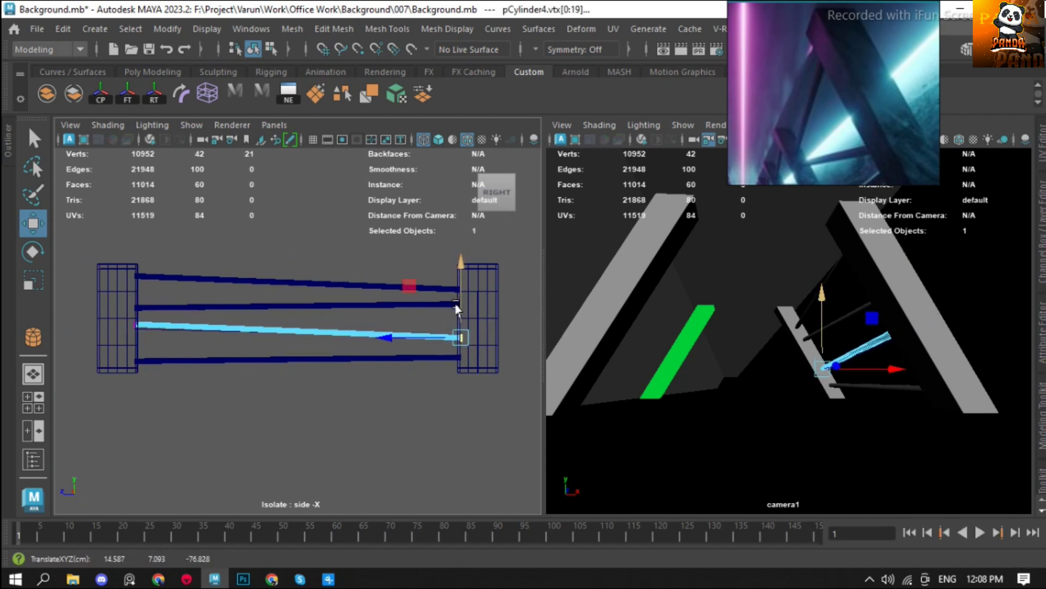
left_click(409, 361)
key("F9")
mouse_move(445, 341)
left_mouse_down()
mouse_move(474, 376)
mouse_move(456, 316)
left_mouse_up()
Move the right pillar rungs' pivot toward the corridor centre.
key("5")
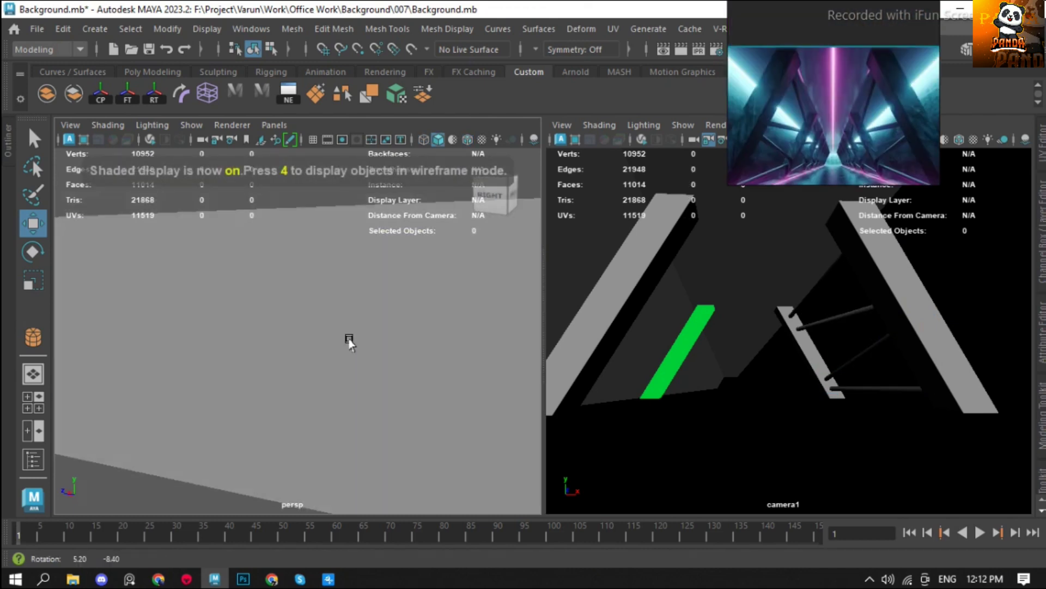
left_click(213, 313)
left_click(251, 371)
key("f")
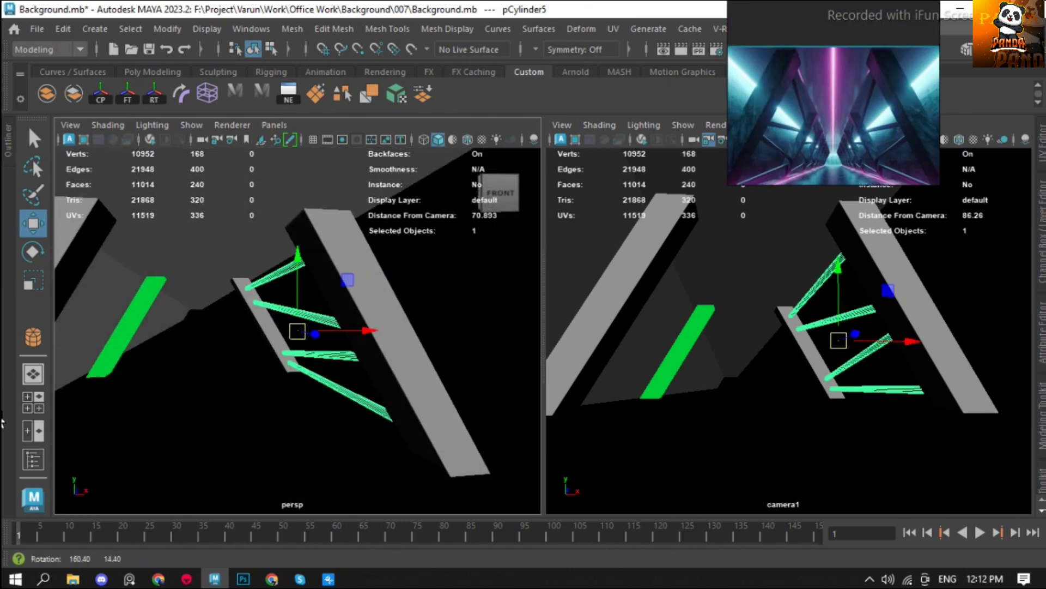
key("d")
mouse_move(297, 332)
left_mouse_down()
mouse_move(325, 310)
mouse_move(374, 343)
left_mouse_up()
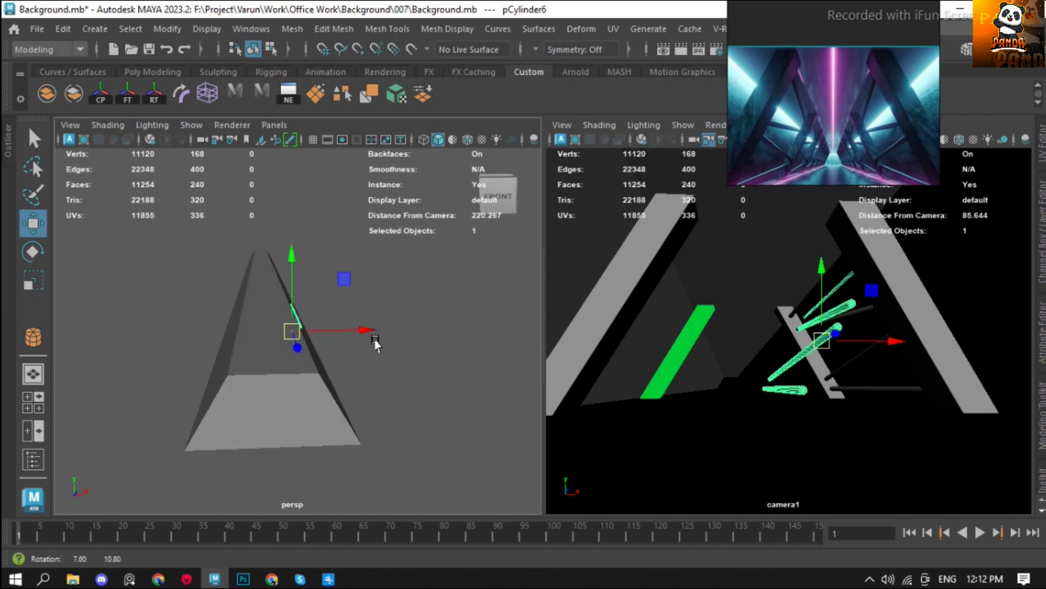
left_click(398, 229)
Turn on wireframe-on-shaded and snap the rungs' pivot onto the corridor centre line.
left_click(463, 141)
scroll(357, 420, "up", 5)
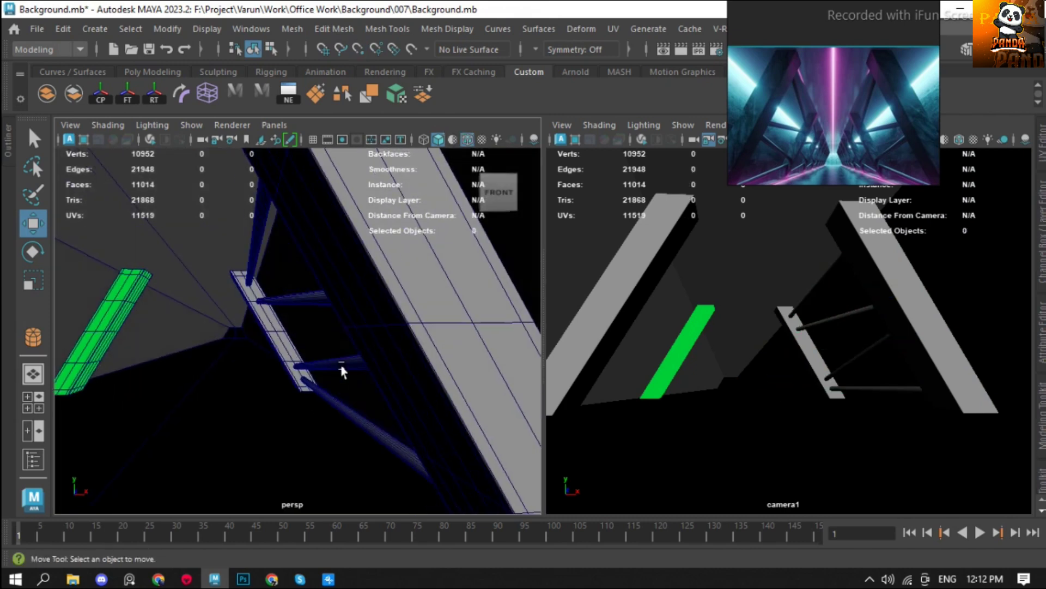
left_click(341, 371)
key("f")
left_click_drag(248, 330, 275, 359, "alt")
key("d")
middle_click_drag(275, 359, 328, 341)
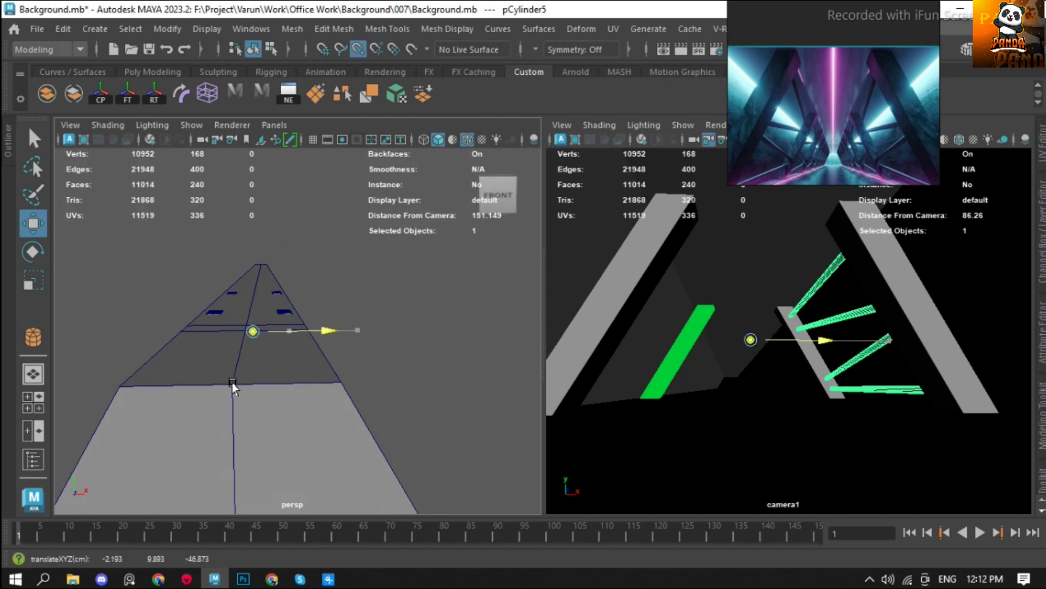
Duplicate the rungs with Ctrl+D and mirror them onto the left pillar.
middle_click(233, 387)
key("ctrl+d")
left_click(409, 334)
scroll(334, 327, "up", 2)
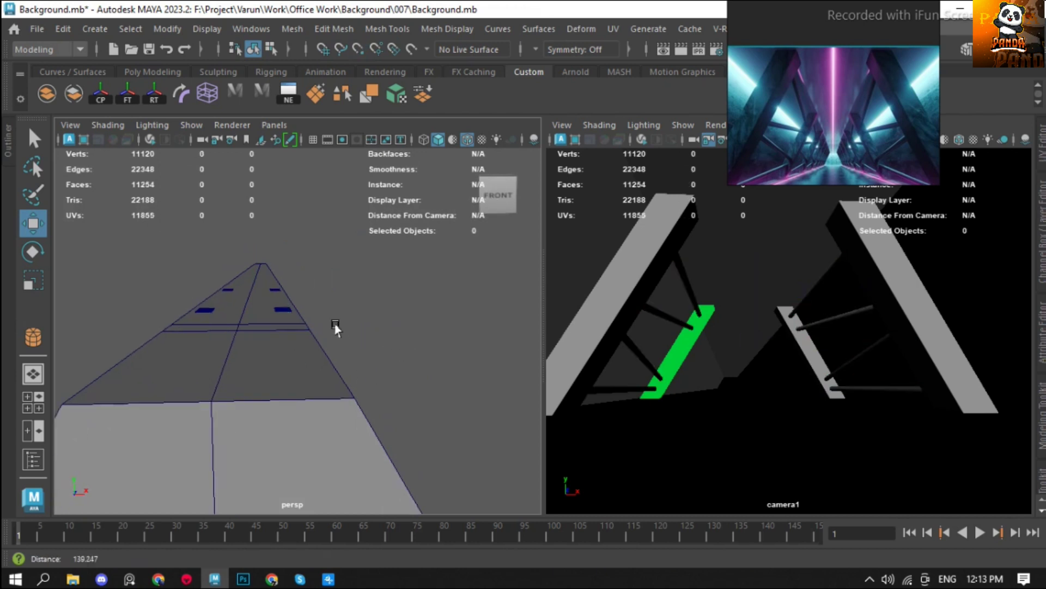
scroll(335, 325, "down", 5)
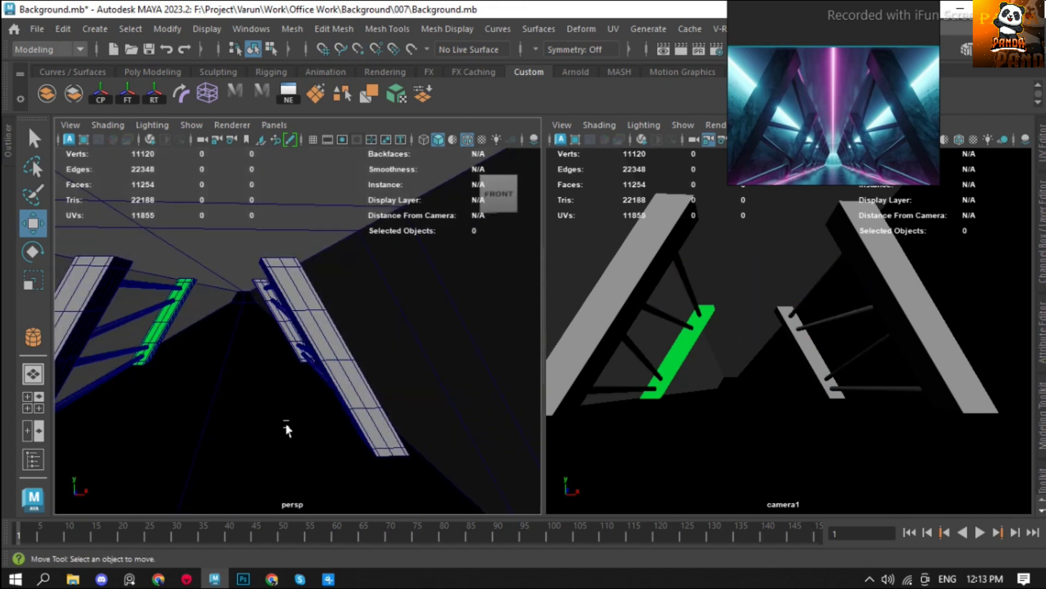
Assign the existing material to the left green bar, then select all frame parts.
left_click(164, 322)
right_click_drag(164, 322, 298, 529)
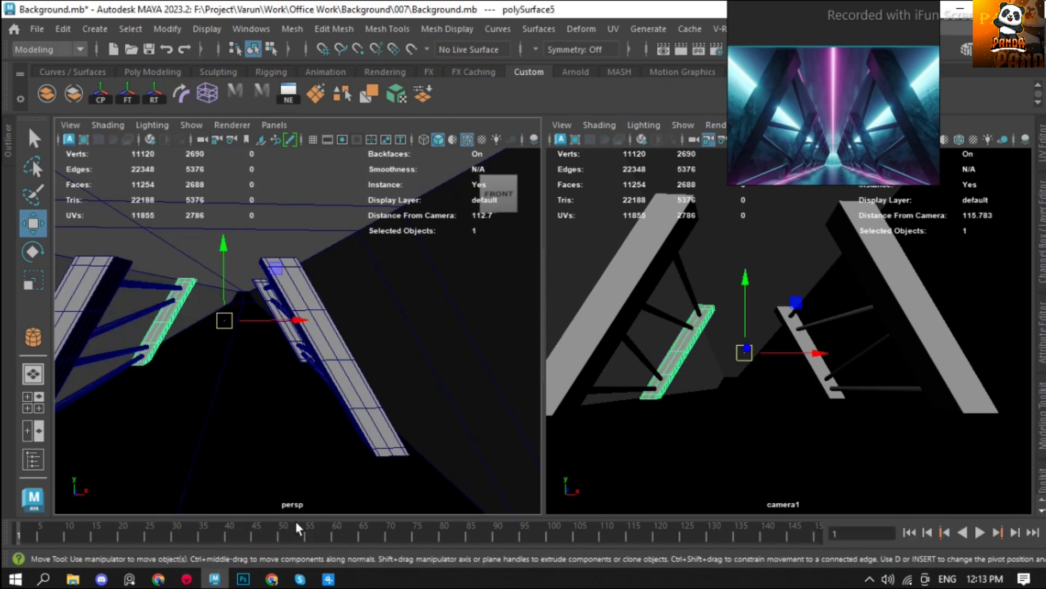
left_click(135, 324)
left_click_drag(160, 324, 257, 310, "alt")
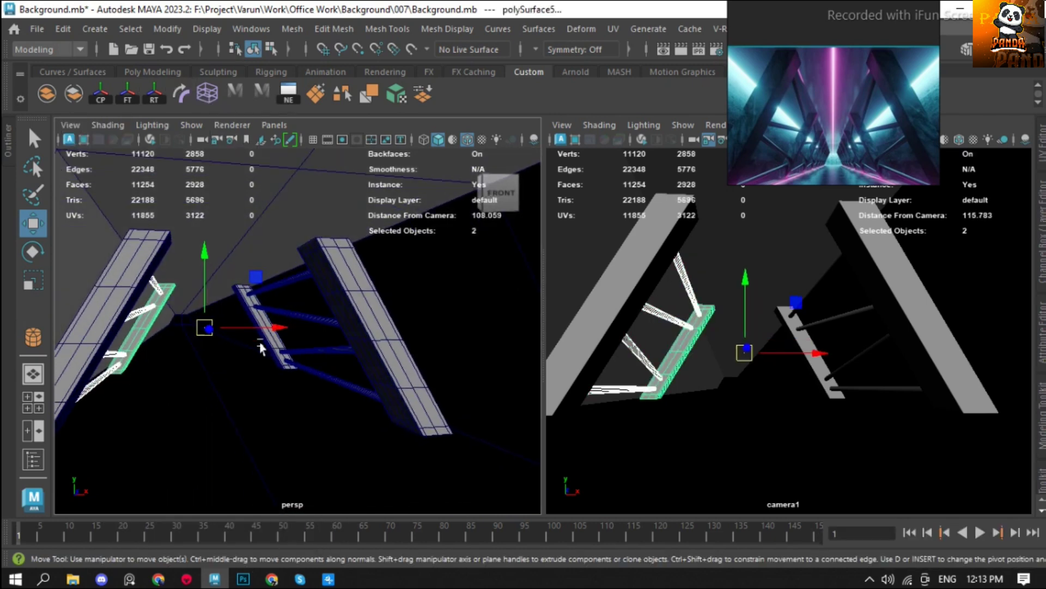
left_click(260, 309, "shift")
left_click(237, 301, "shift")
key("f")
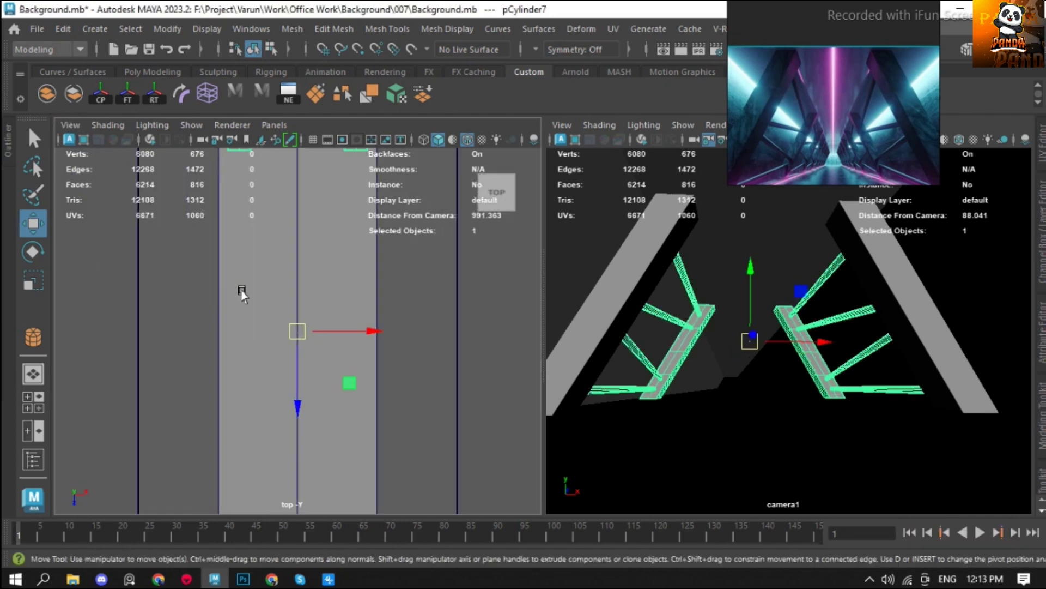
Duplicate the frame along the corridor in the top view, repeating with Shift+D for more copies.
key("f")
key("4")
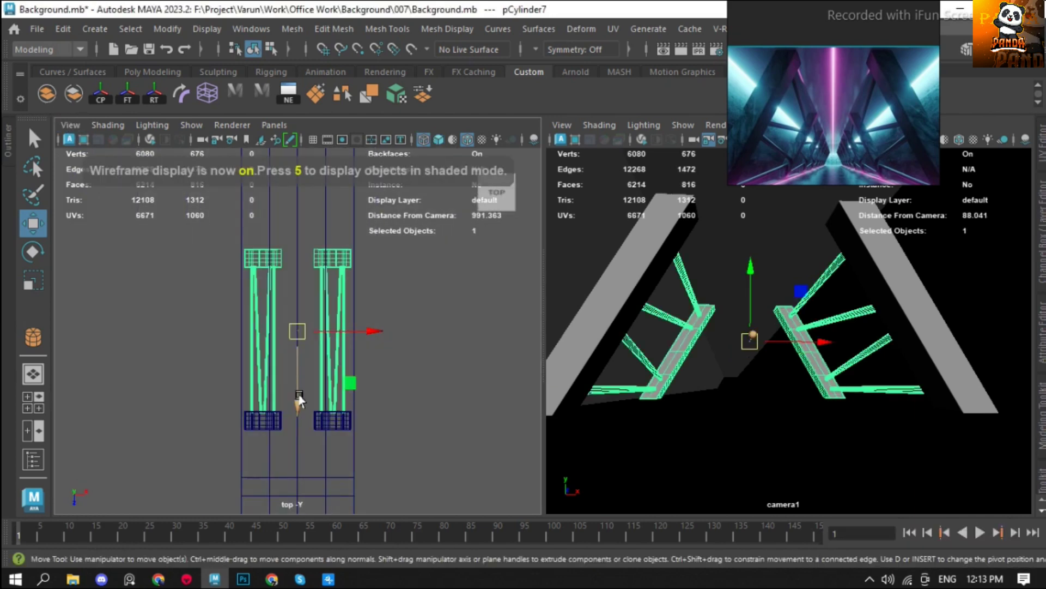
mouse_move(293, 394)
left_mouse_down("shift")
mouse_move(284, 235)
mouse_move(299, 414)
left_mouse_up("shift")
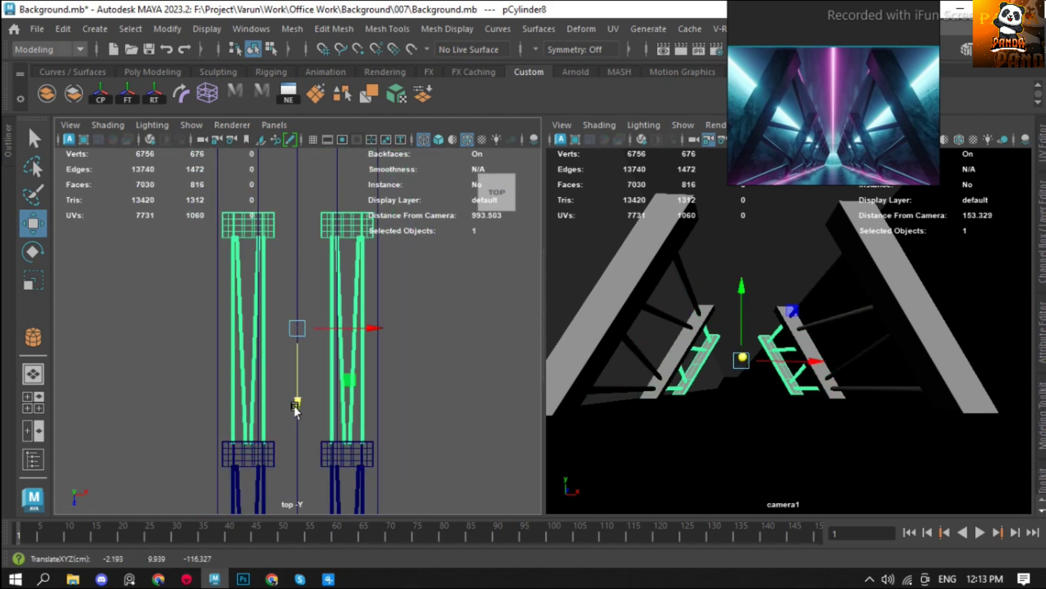
key("shift+d")
key("shift+d")
key("shift+d")
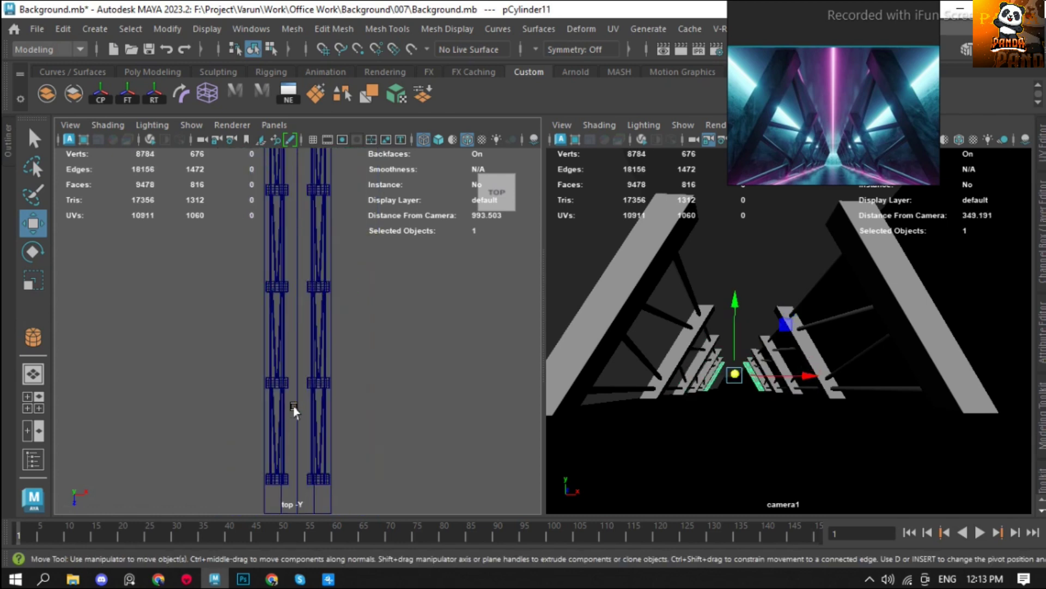
scroll(294, 410, "down", 5)
key("shift+d")
key("shift+d")
key("shift+d")
scroll(294, 410, "down", 1)
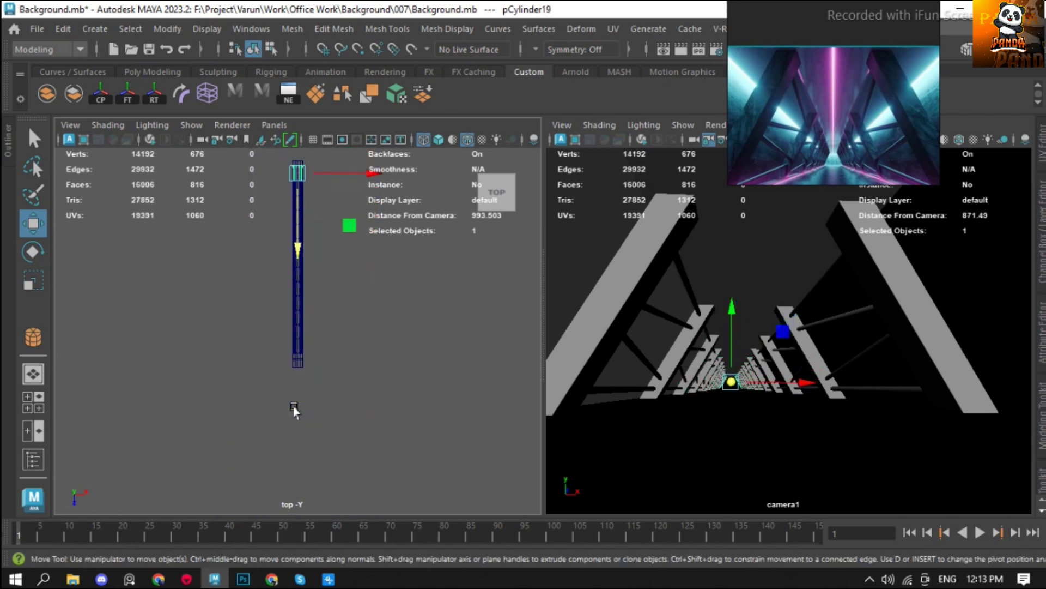
left_click(416, 427)
mouse_move(416, 427)
left_mouse_down("alt")
mouse_move(234, 343)
mouse_move(234, 398)
mouse_move(474, 327)
mouse_move(458, 369)
left_mouse_up("alt")
left_click(248, 359)
Delete the end face of polySurface1 in face mode, then return to object mode.
left_click(521, 347)
scroll(388, 355, "down", 3)
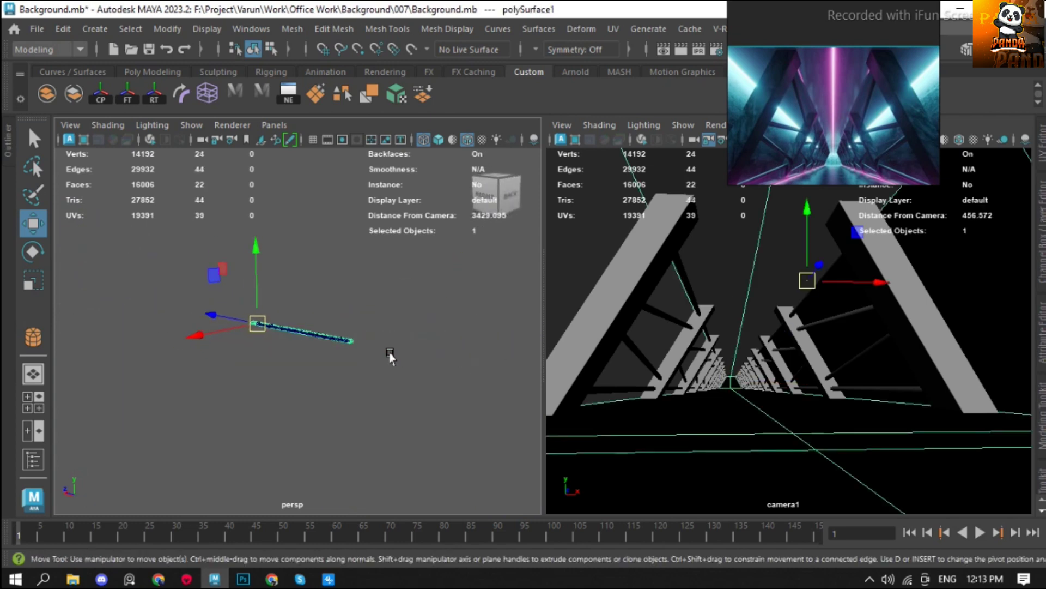
right_click(364, 345)
left_click(364, 345)
key("f")
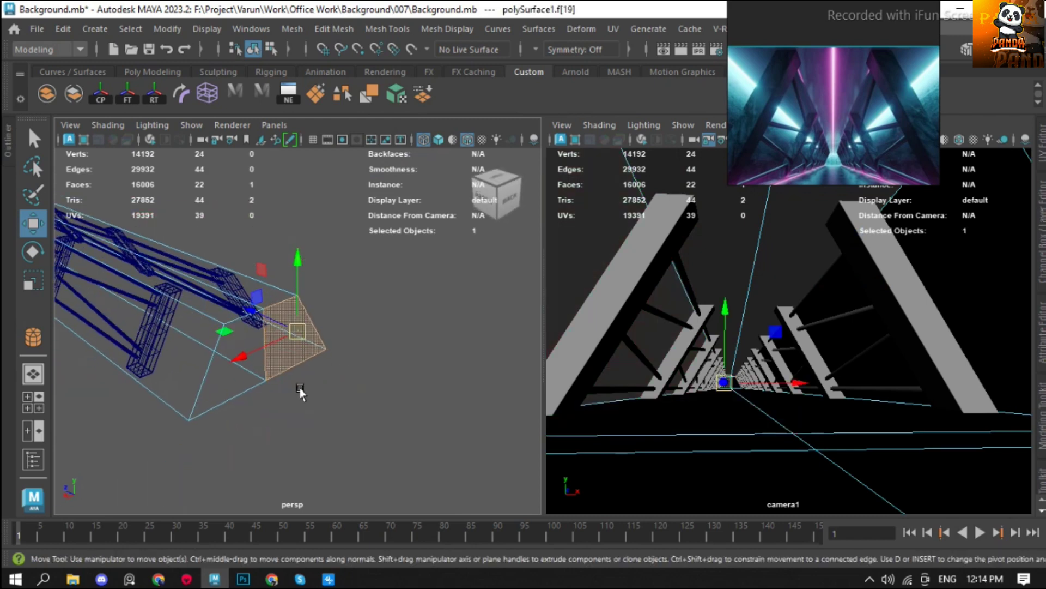
left_click(221, 381)
key("Delete")
right_click_drag(221, 381, 290, 442)
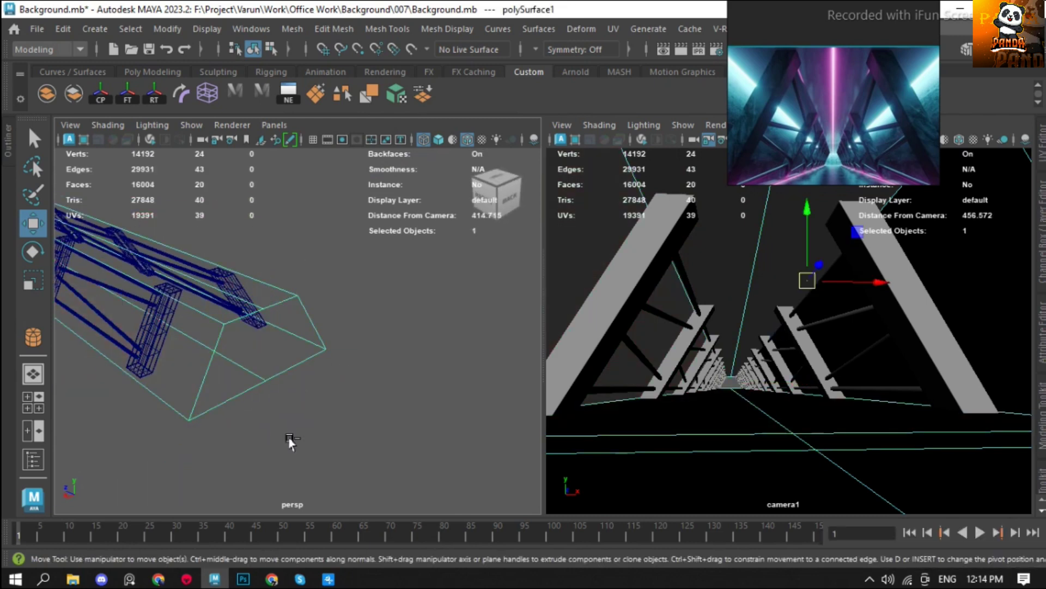
scroll(289, 443, "down", 3)
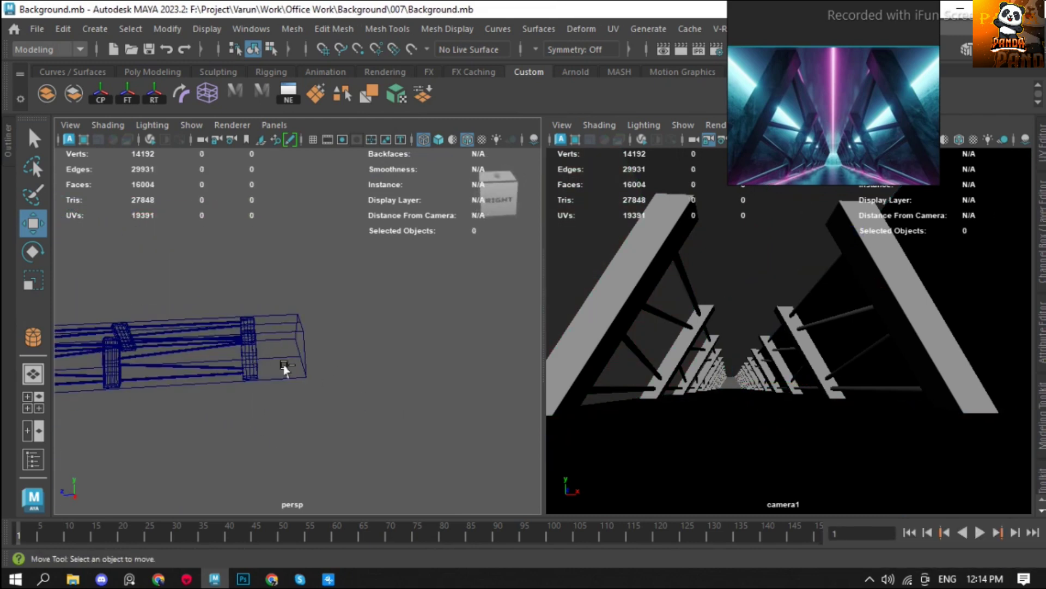
mouse_move(287, 360)
left_mouse_down("alt")
mouse_move(457, 330)
mouse_move(423, 378)
mouse_move(333, 429)
left_mouse_up("alt")
left_click(435, 322)
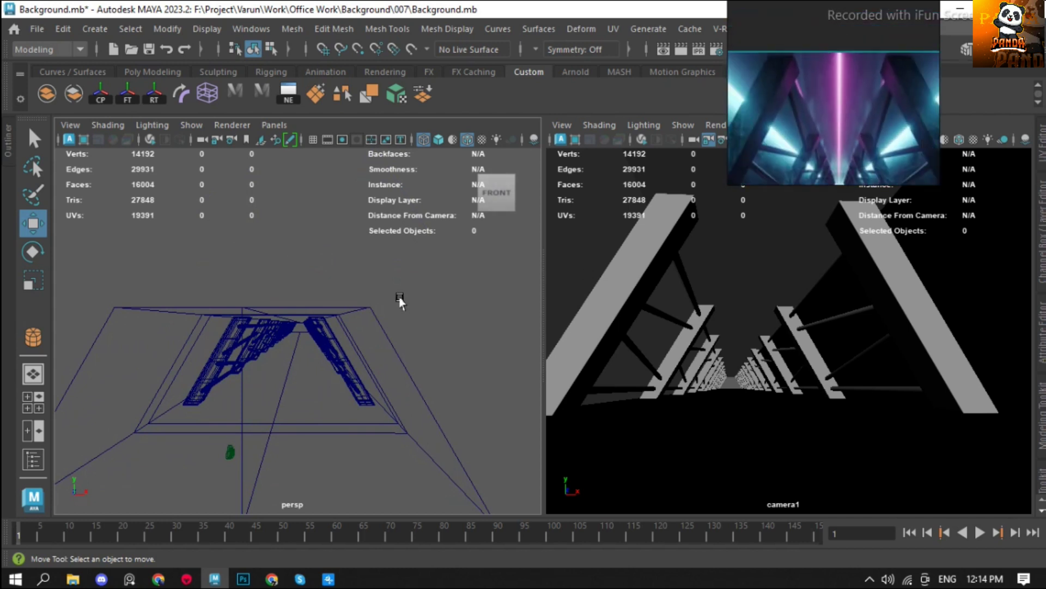
key("space")
Draw a new polygon cylinder, pCylinder20, in the side view.
left_click_drag(357, 284, 439, 283)
scroll(375, 258, "down", 3)
right_click_drag(375, 257, 294, 240, "shift")
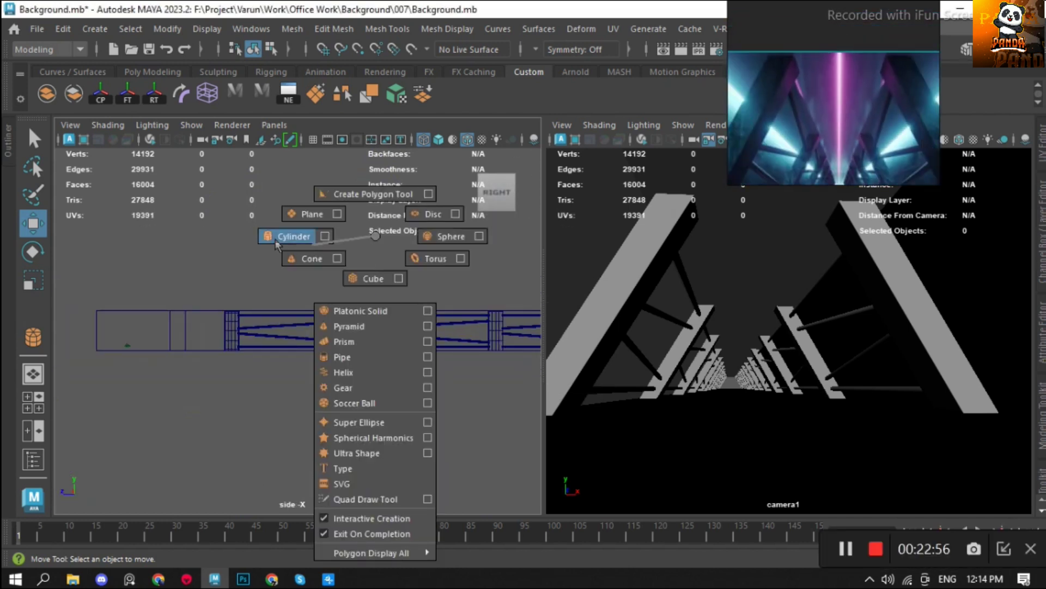
scroll(285, 262, "up", 3)
scroll(283, 259, "up", 2)
mouse_move(284, 232)
left_mouse_down()
mouse_move(304, 236)
mouse_move(292, 242)
mouse_move(400, 250)
left_mouse_up()
Move the new cylinder left toward the corridor end and frame it.
key("e")
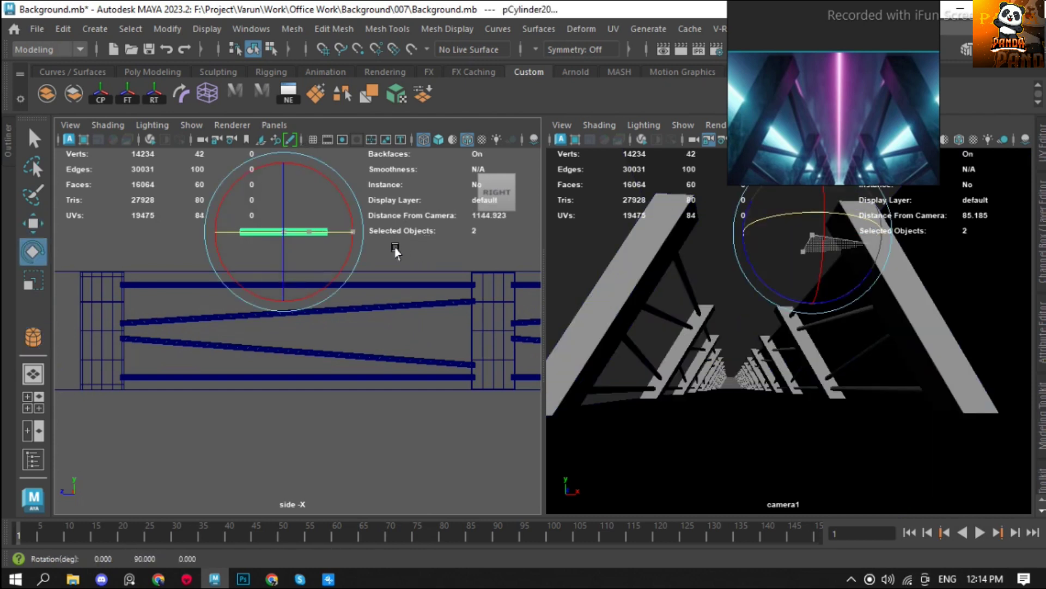
key("w")
left_click_drag(282, 270, 87, 302)
key("f")
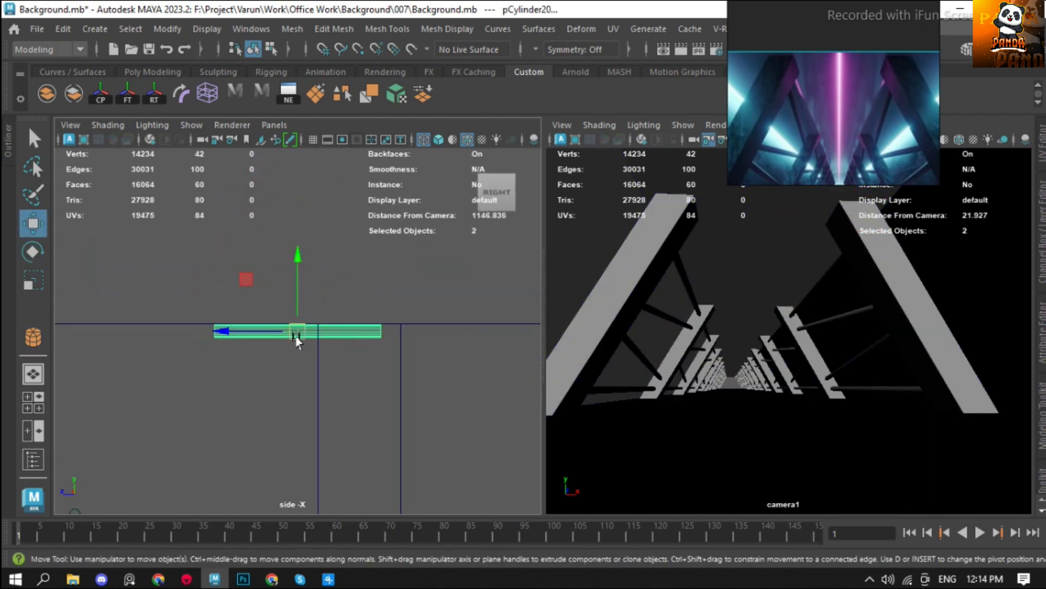
scroll(296, 339, "down", 3)
left_click_drag(298, 330, 197, 329)
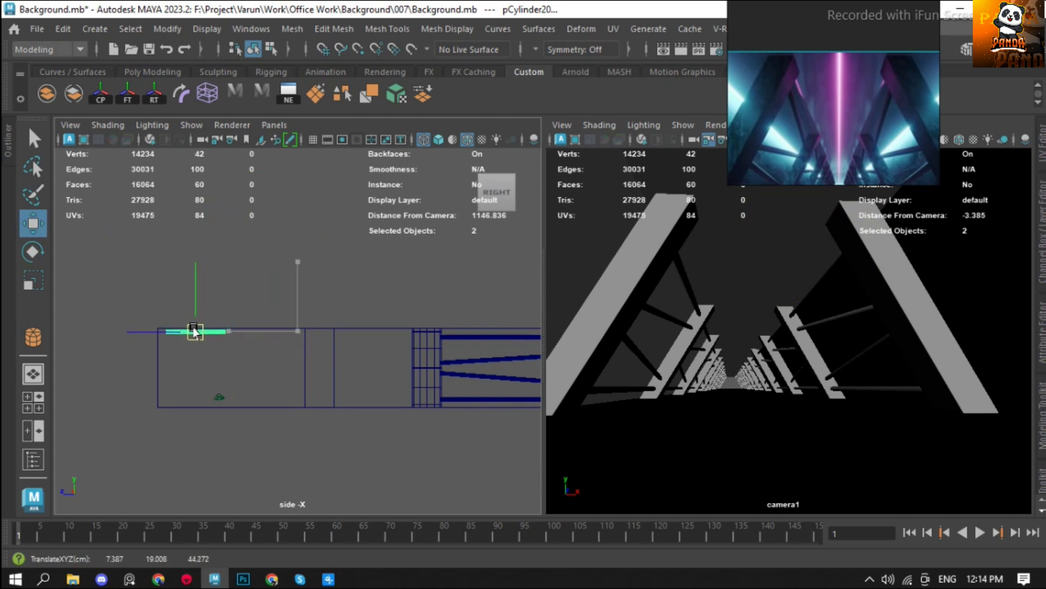
key("f")
scroll(147, 320, "down", 4)
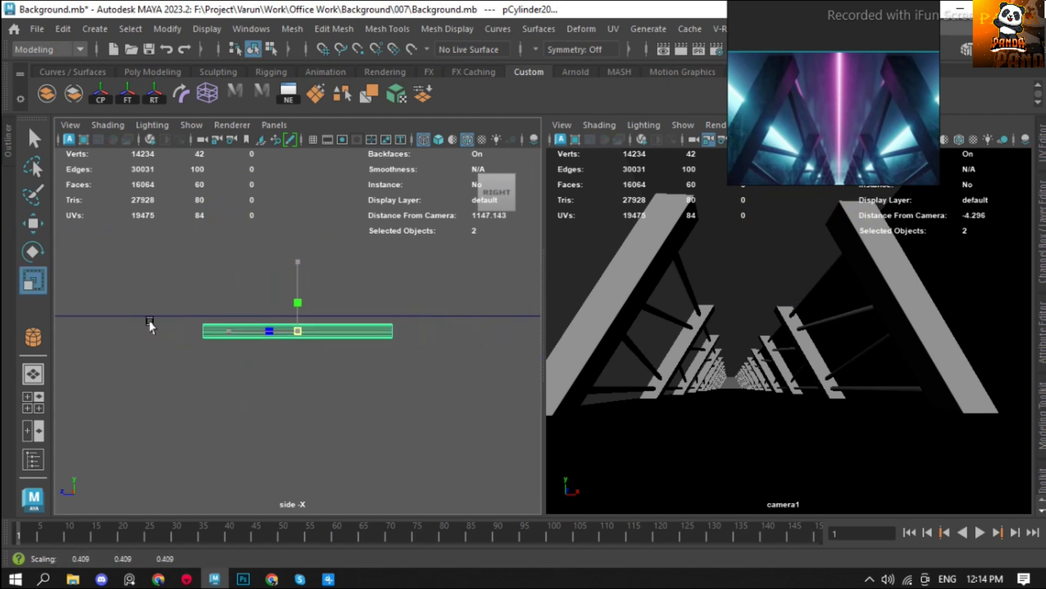
Shift the cylinder right in the front view, then check it from the top view.
key("f")
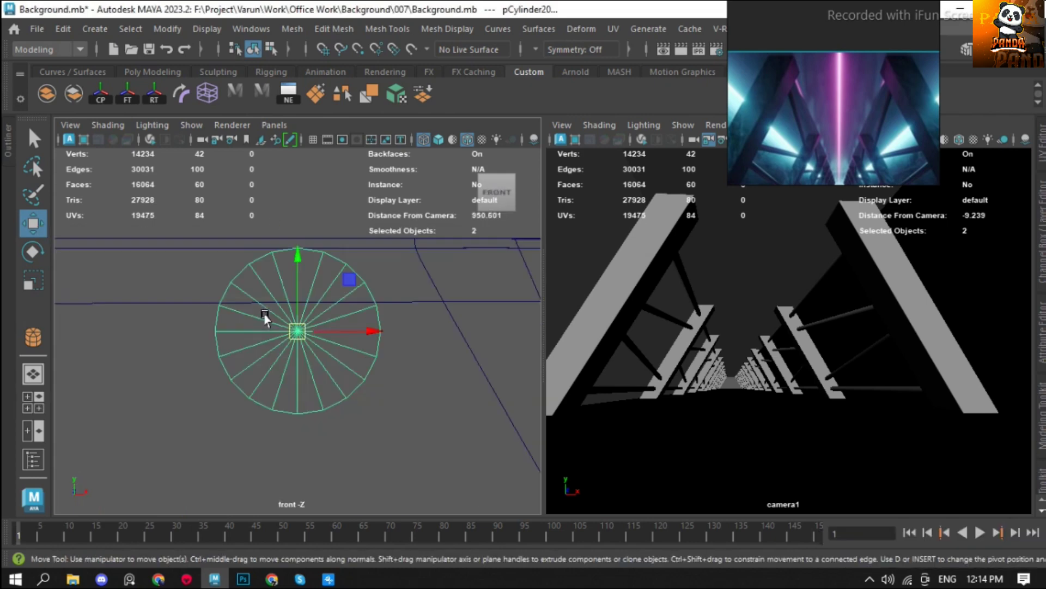
scroll(304, 346, "down", 4)
mouse_move(304, 344)
left_mouse_down()
mouse_move(369, 334)
mouse_move(299, 310)
left_mouse_up()
key("space")
scroll(327, 311, "down", 3)
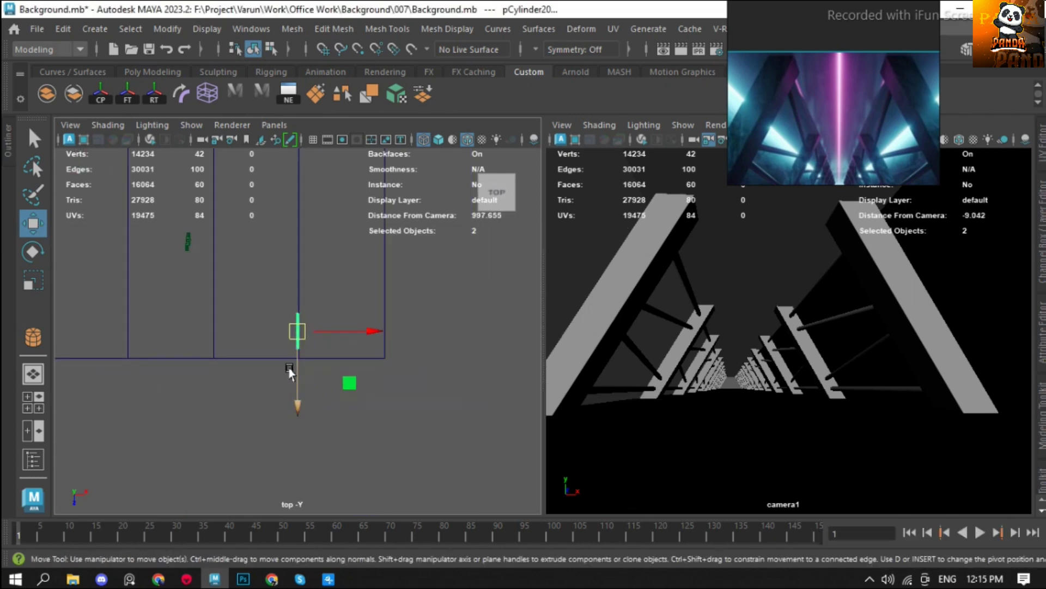
scroll(289, 373, "down", 3)
Try stretching the cylinder's far-end vertices along the corridor, then undo the move.
left_click_drag(262, 270, 342, 328)
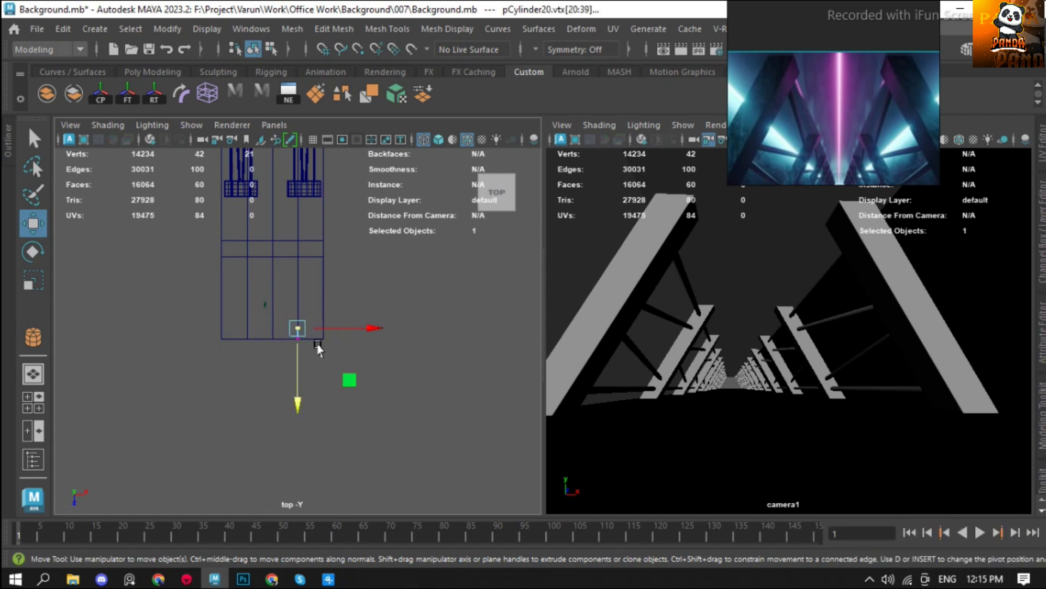
key("f")
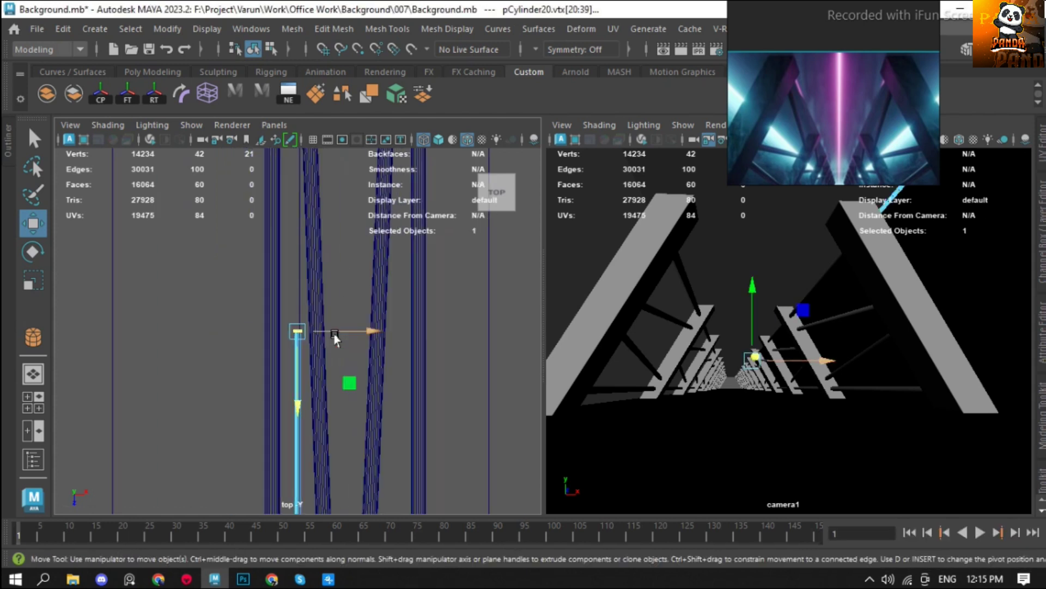
left_click_drag(335, 339, 313, 235)
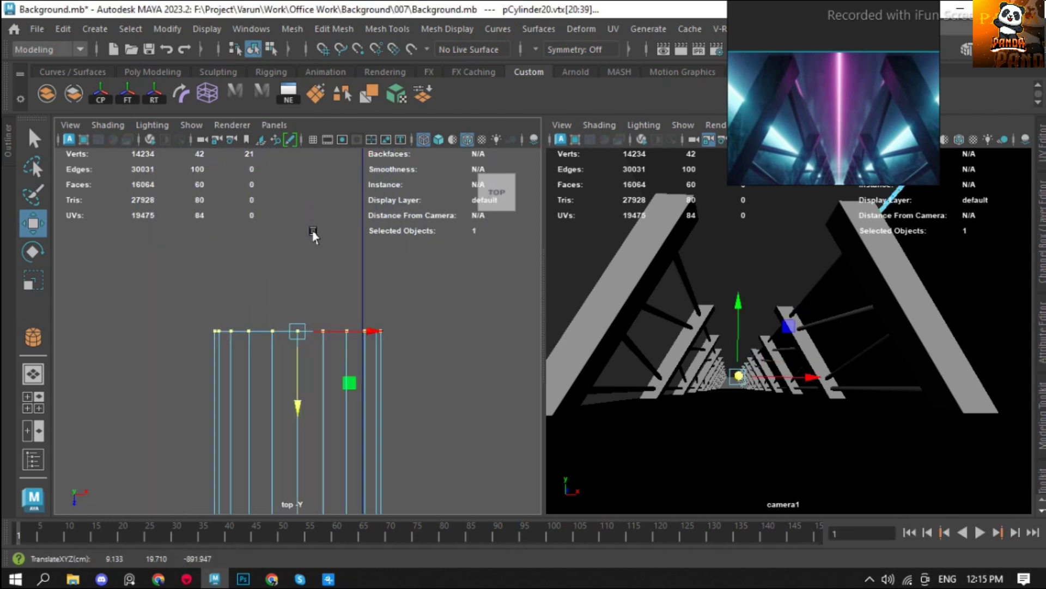
key("ctrl+z")
Return to the textured perspective view and orbit to check the cylinder along the beam.
key("space")
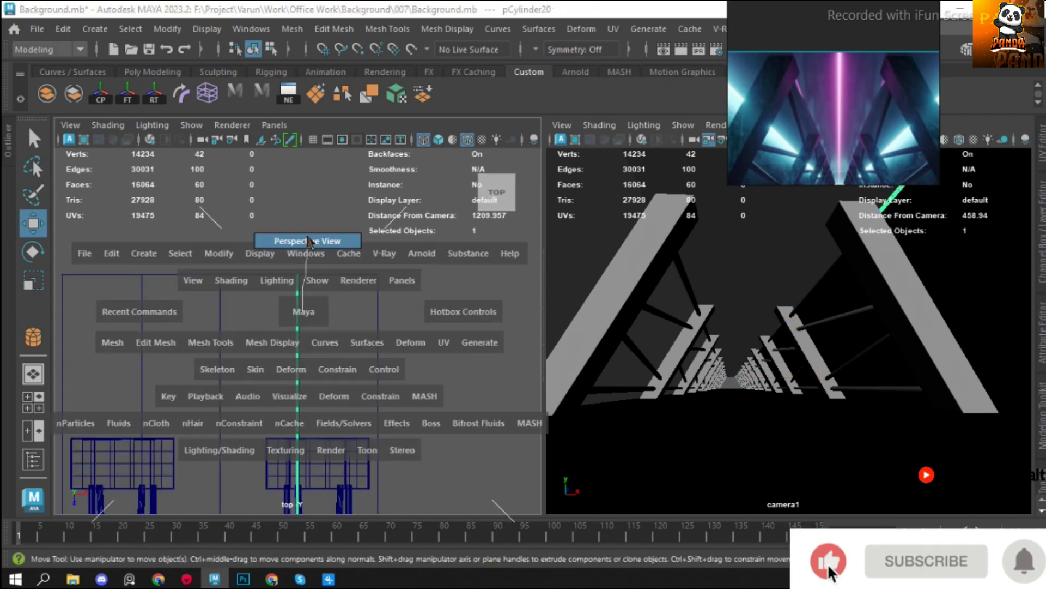
mouse_move(297, 384)
left_mouse_down()
mouse_move(327, 341)
mouse_move(339, 346)
mouse_move(299, 299)
mouse_move(311, 322)
mouse_move(303, 280)
mouse_move(294, 292)
mouse_move(226, 303)
left_mouse_up()
key("6")
key("space")
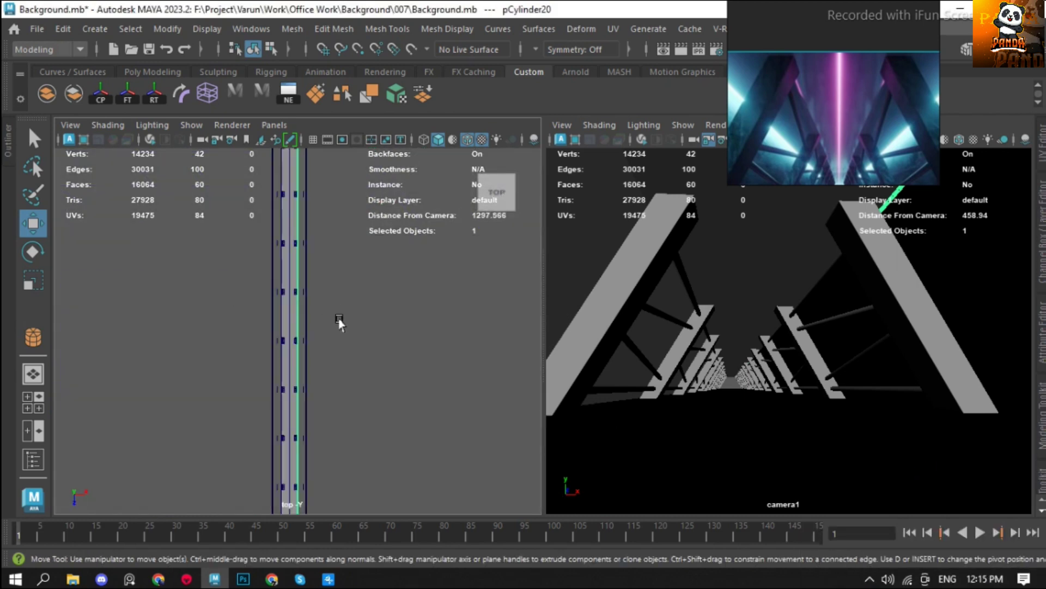
key("space")
mouse_move(334, 310)
left_mouse_down()
mouse_move(319, 300)
mouse_move(295, 332)
left_mouse_up()
Scale the whole cylinder down into a thin tube.
key("f")
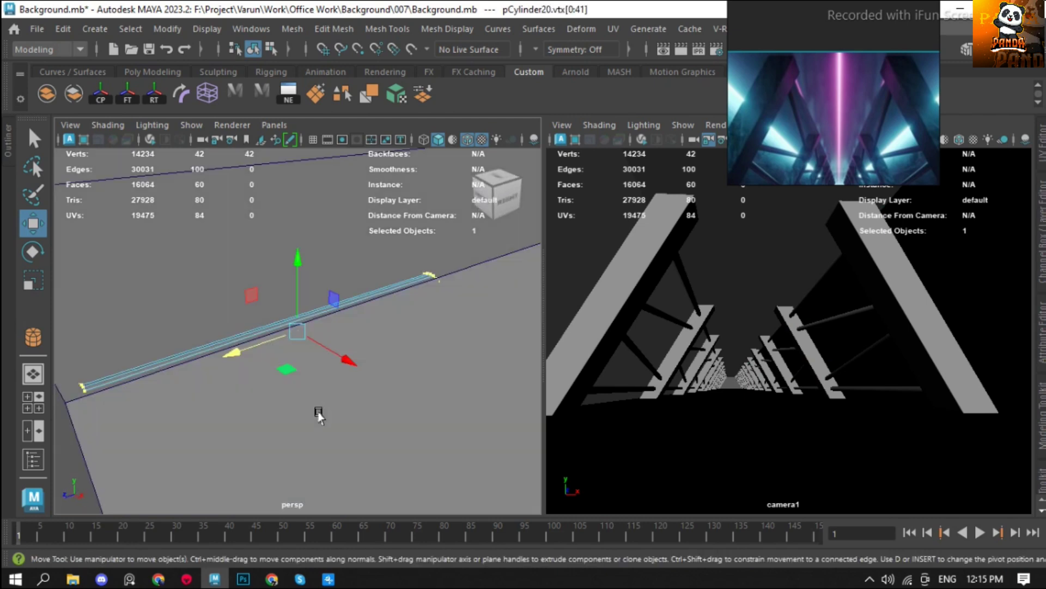
key("F8")
mouse_move(319, 417)
left_mouse_down("alt")
mouse_move(366, 399)
mouse_move(338, 309)
mouse_move(346, 289)
left_mouse_up("alt")
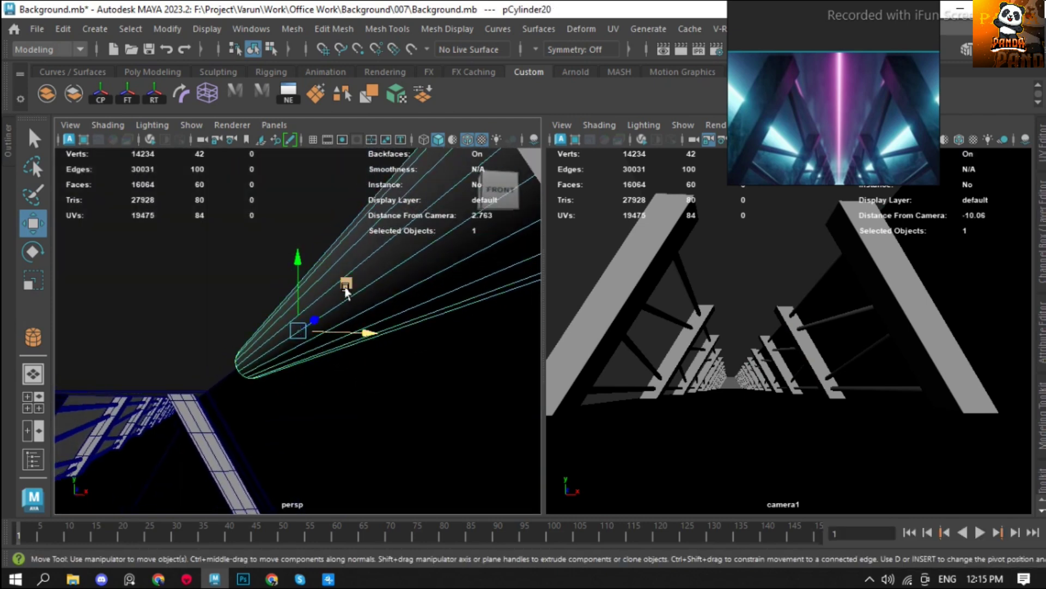
mouse_move(294, 256)
left_mouse_down("alt")
mouse_move(282, 252)
mouse_move(272, 267)
left_mouse_up("alt")
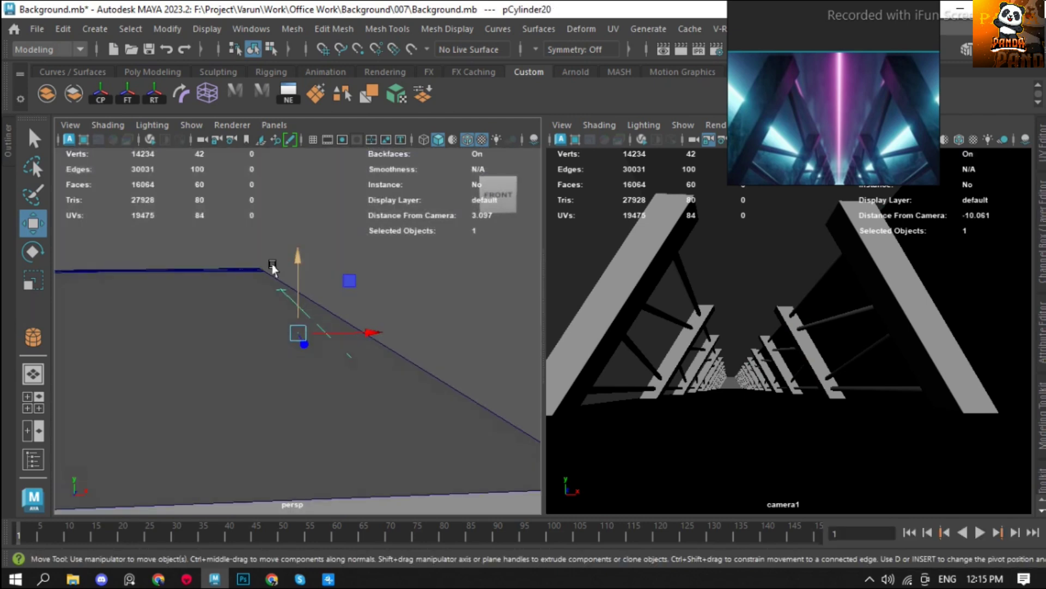
key("r")
mouse_move(273, 331)
right_mouse_down("alt")
mouse_move(241, 341)
mouse_move(294, 338)
right_mouse_up("alt")
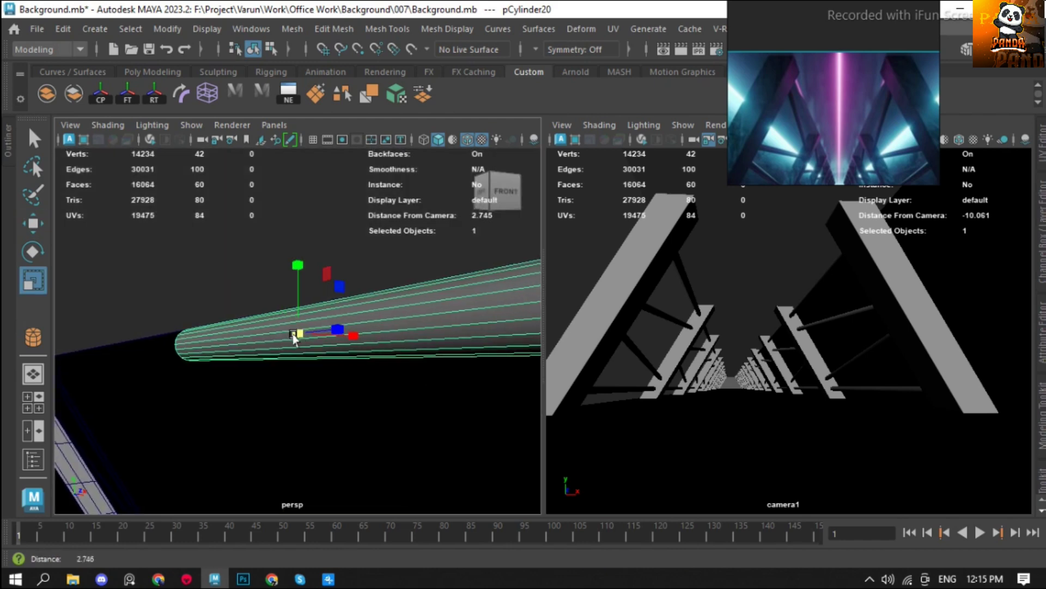
left_click_drag(294, 337, 458, 341, "alt")
left_click_drag(299, 327, 126, 321)
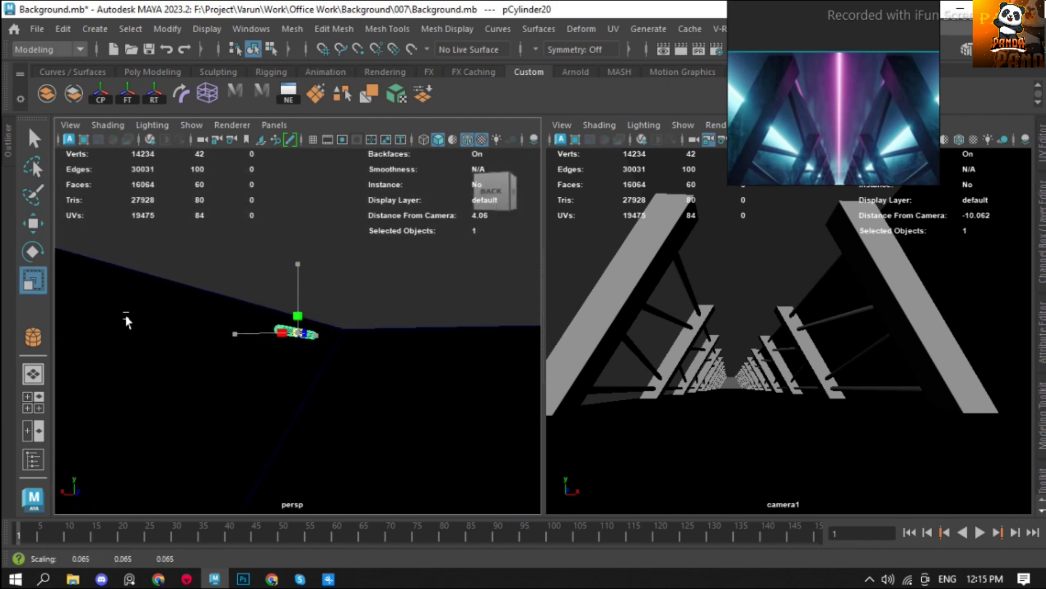
Move the thin tube to the beam's corner and show its transform values.
key("w")
scroll(279, 331, "up", 5)
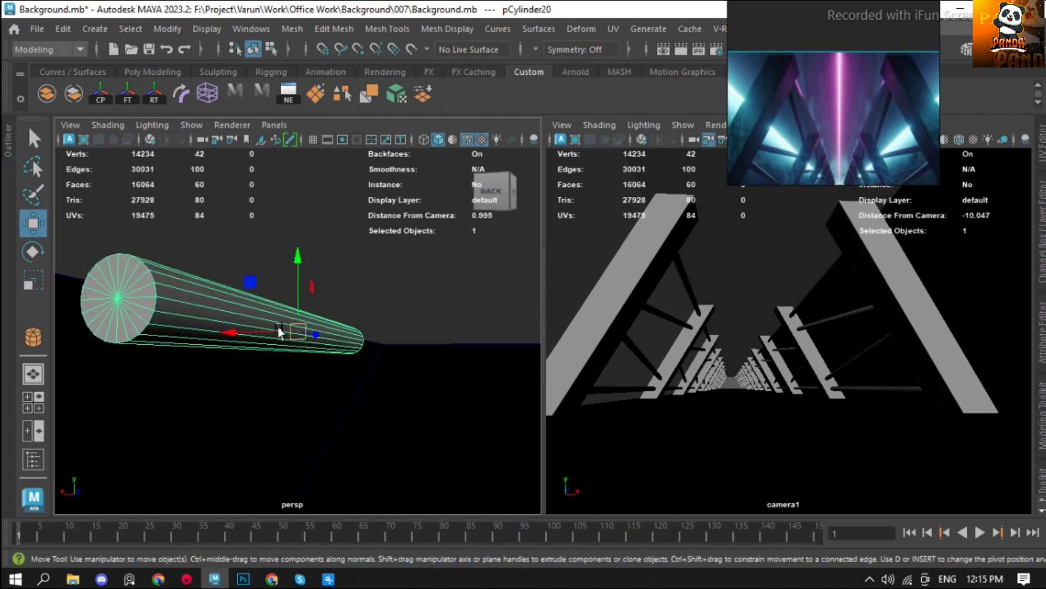
mouse_move(279, 332)
left_mouse_down("alt")
mouse_move(292, 334)
mouse_move(200, 308)
mouse_move(233, 275)
left_mouse_up("alt")
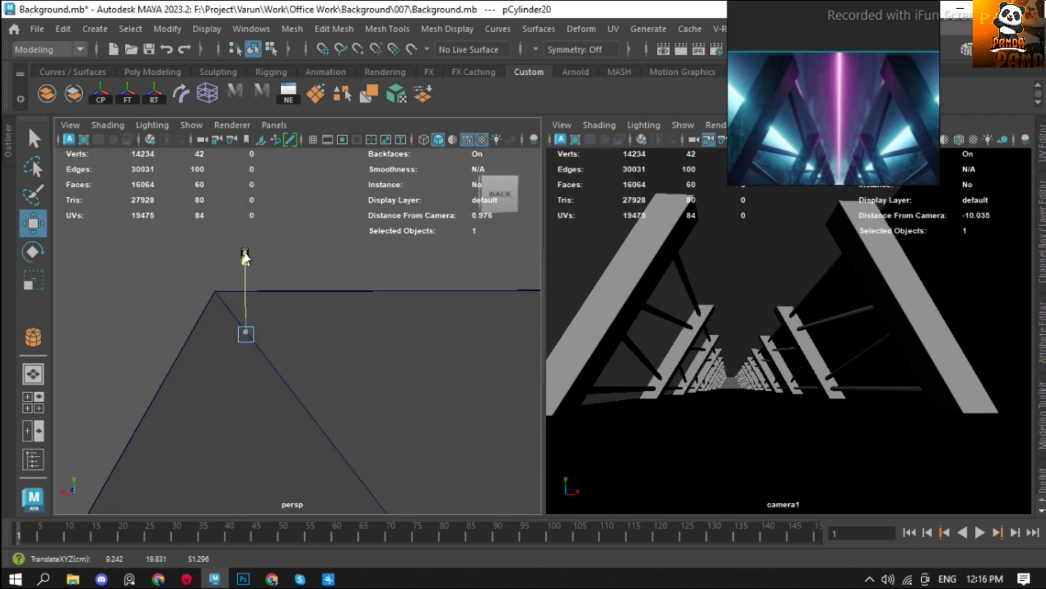
left_click(1042, 208)
left_click_drag(292, 382, 268, 356, "alt")
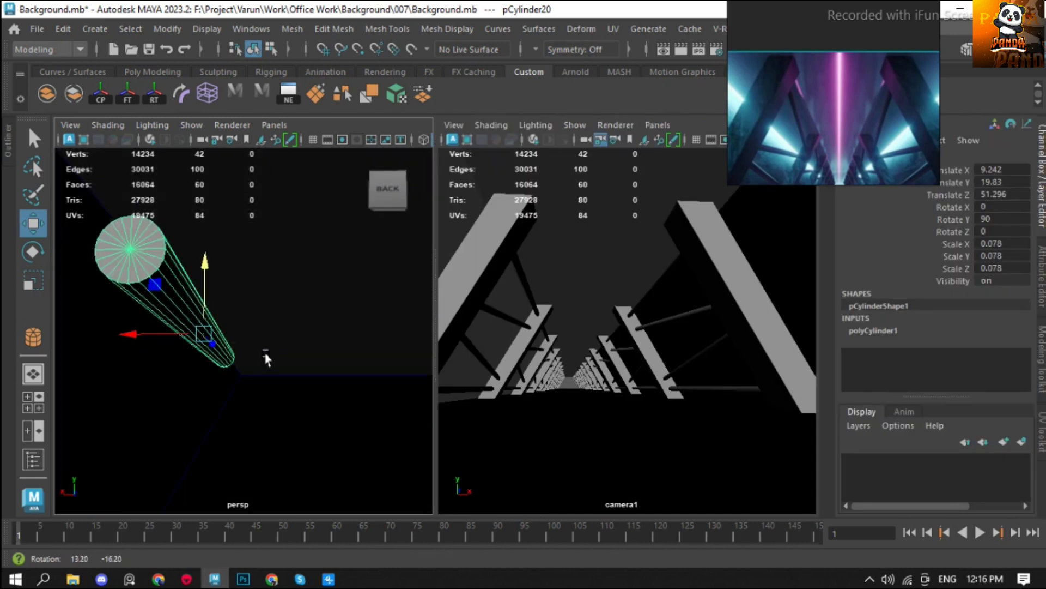
Shrink the cylinder further to a scale of 0.046.
key("r")
left_click_drag(204, 334, 154, 331)
key("w")
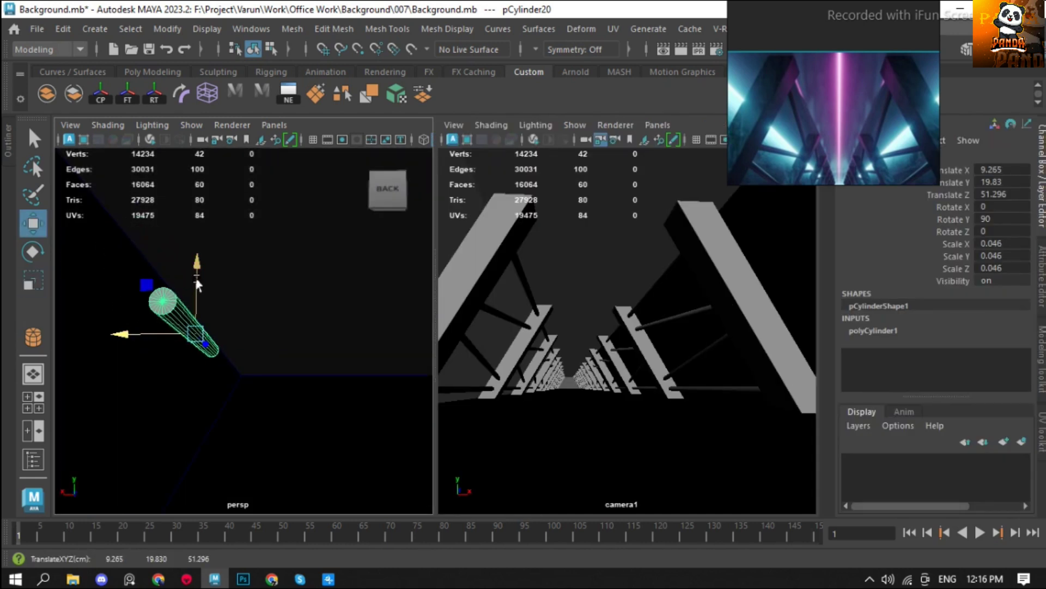
right_click_drag(158, 329, 129, 265)
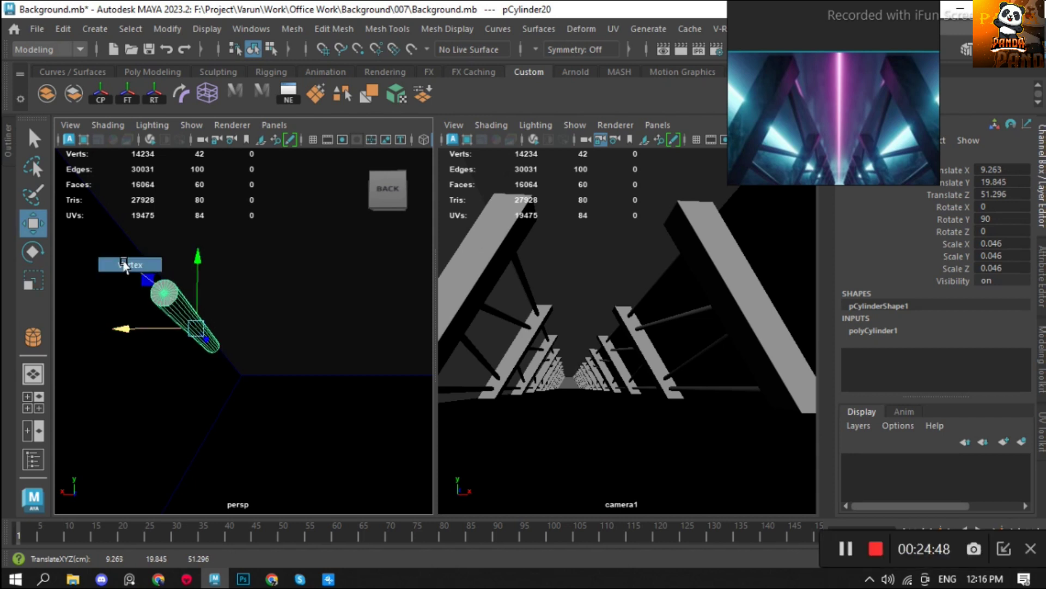
Stretch the tube's end vertices along the beam so they snap onto the beam corners.
left_click_drag(130, 266, 234, 356, "alt")
left_click_drag(334, 432, 332, 425)
left_click_drag(315, 400, 332, 410)
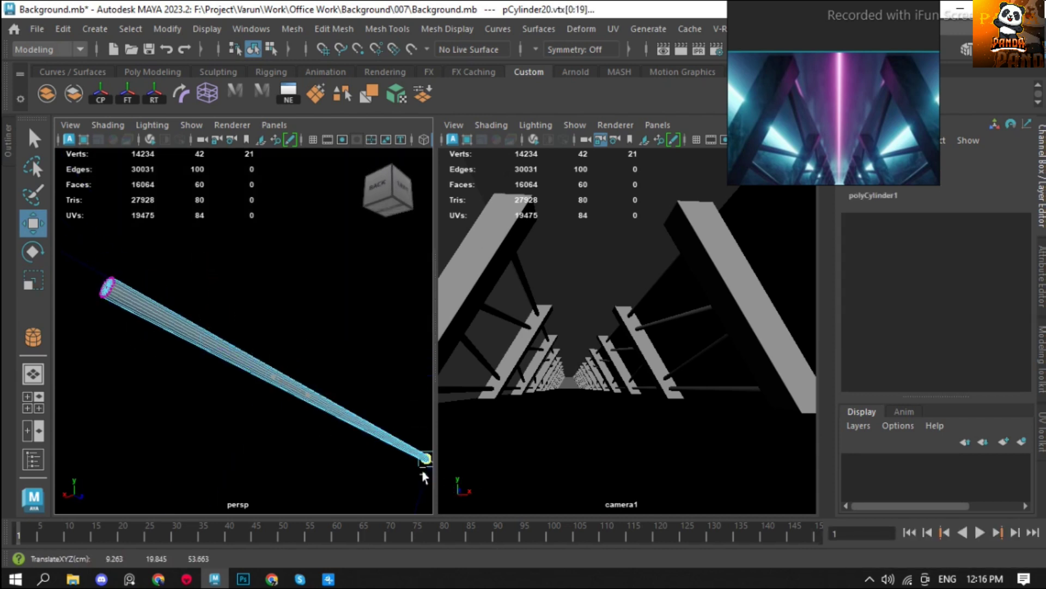
key("ctrl+shift+i")
key("f")
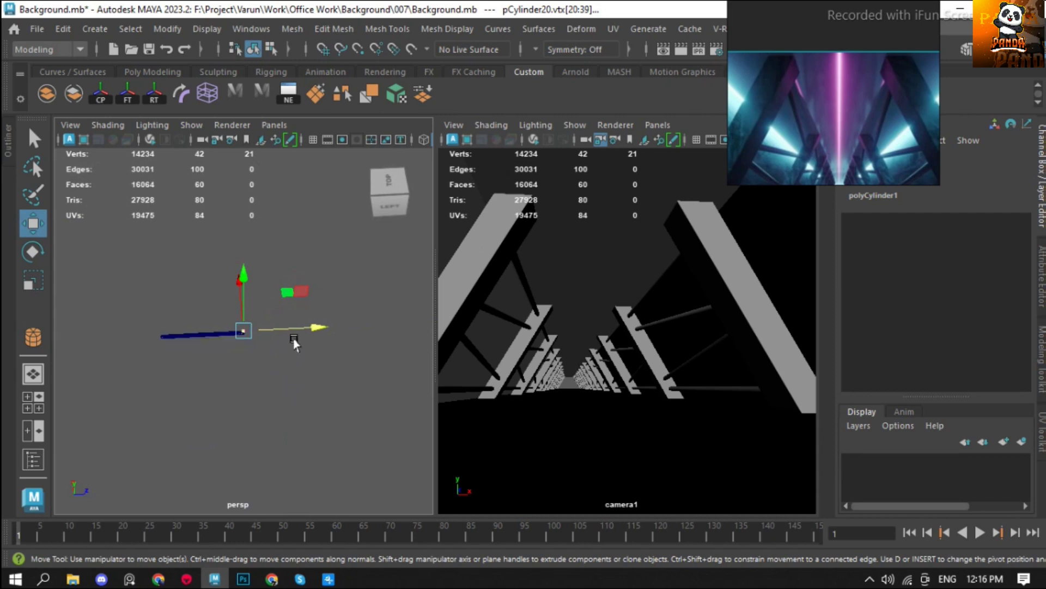
left_click_drag(294, 339, 78, 327)
Return to object selection, move the reference image aside and bring up the VRay shelf.
key("F8")
mouse_move(335, 245)
left_mouse_down("alt")
mouse_move(397, 261)
mouse_move(204, 271)
left_mouse_up("alt")
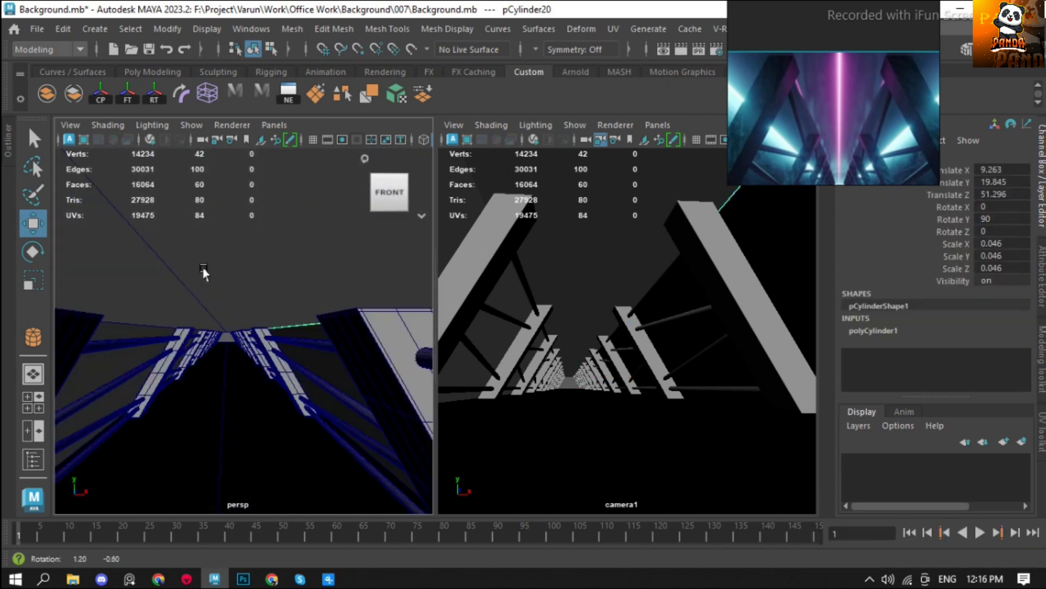
left_click_drag(776, 64, 817, 119)
left_click(826, 72)
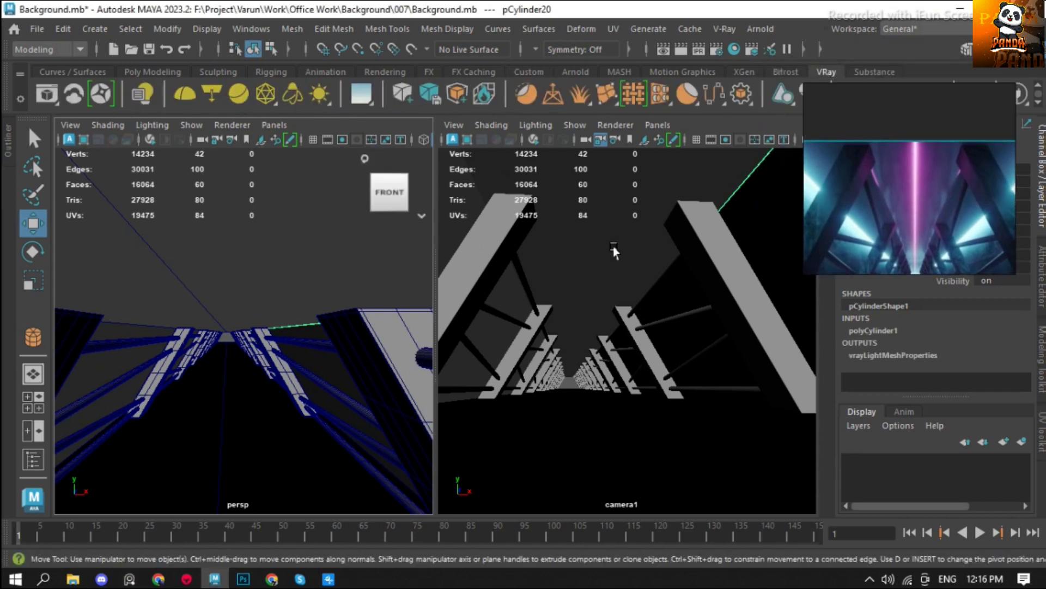
Set camera1's renderer to interactive V-Ray IPR preview.
left_click_drag(911, 207, 399, 18)
left_click(1042, 267)
left_click(539, 125)
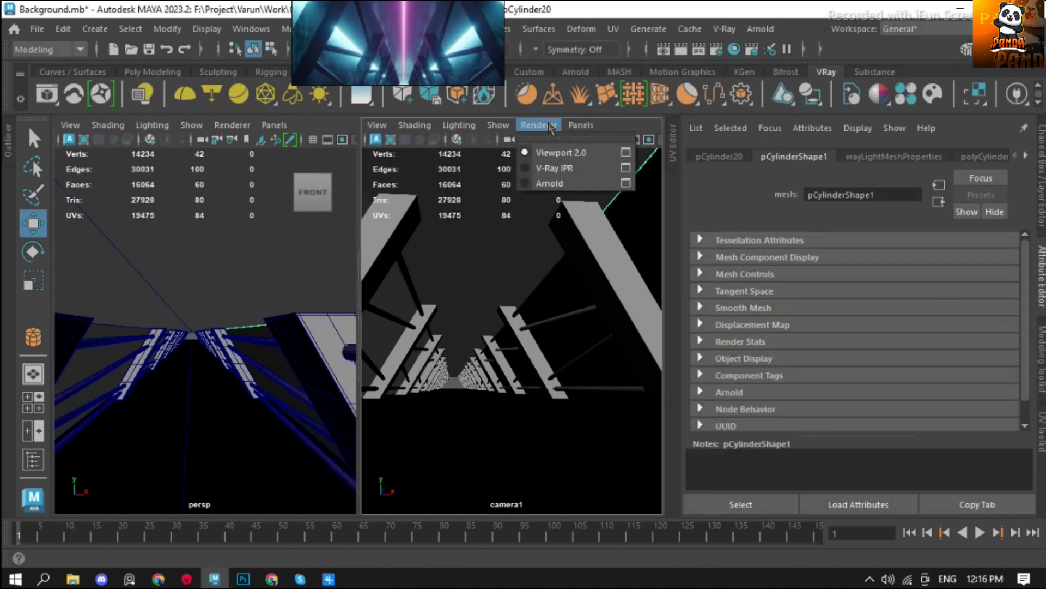
left_click(550, 167)
Give the mesh light a cyan colour and an intensity multiplier of 100.
left_click(914, 156)
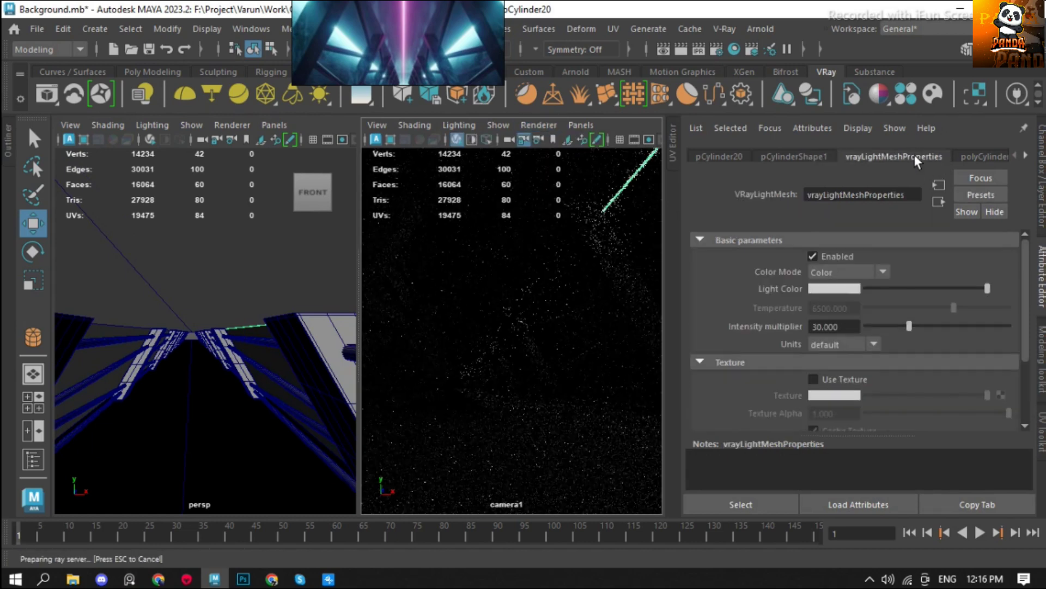
left_click(831, 289)
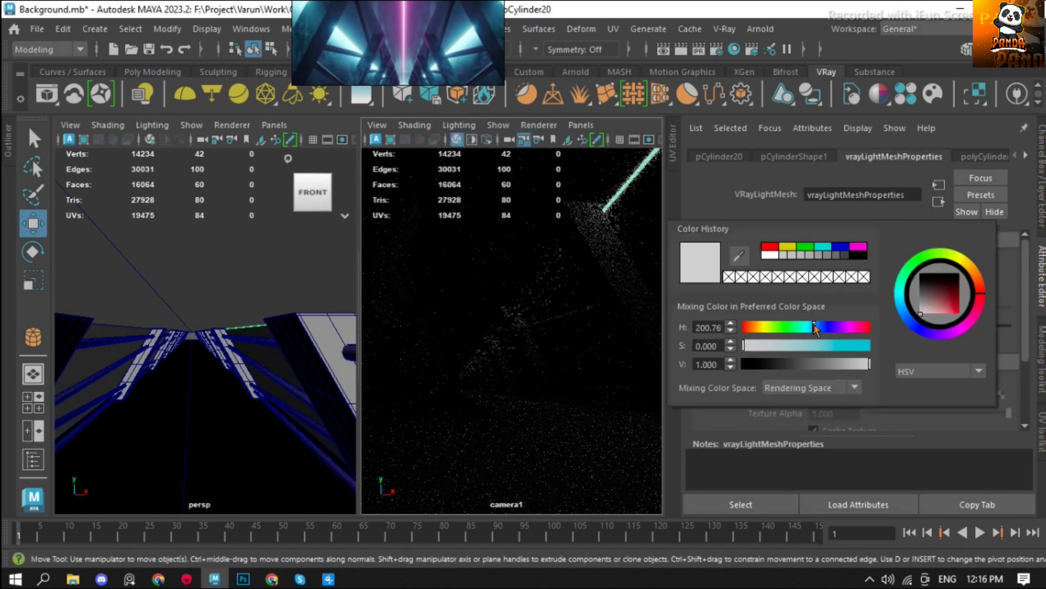
left_click(841, 347)
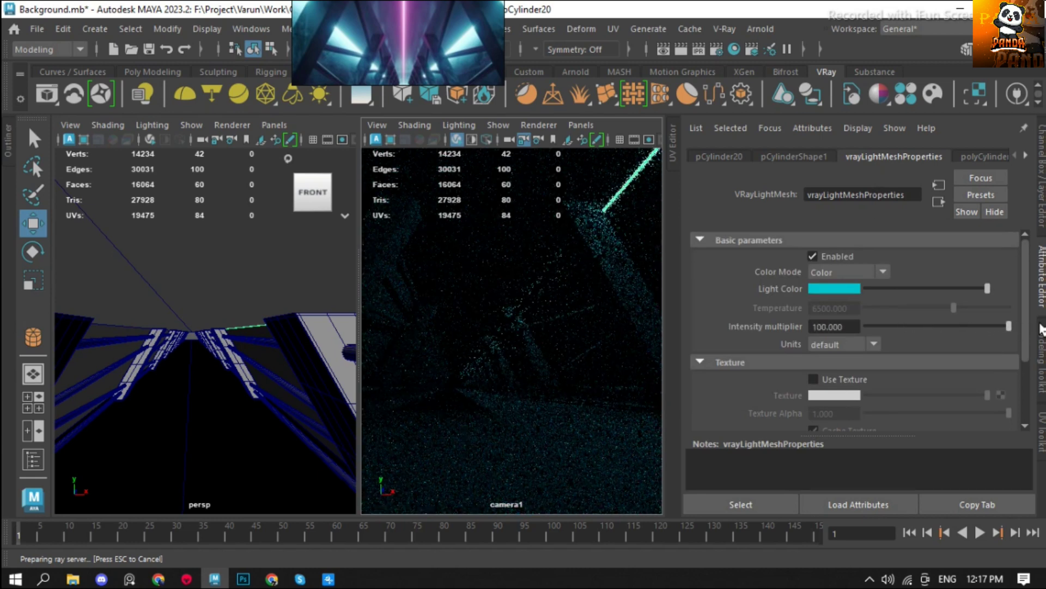
double_click(845, 326)
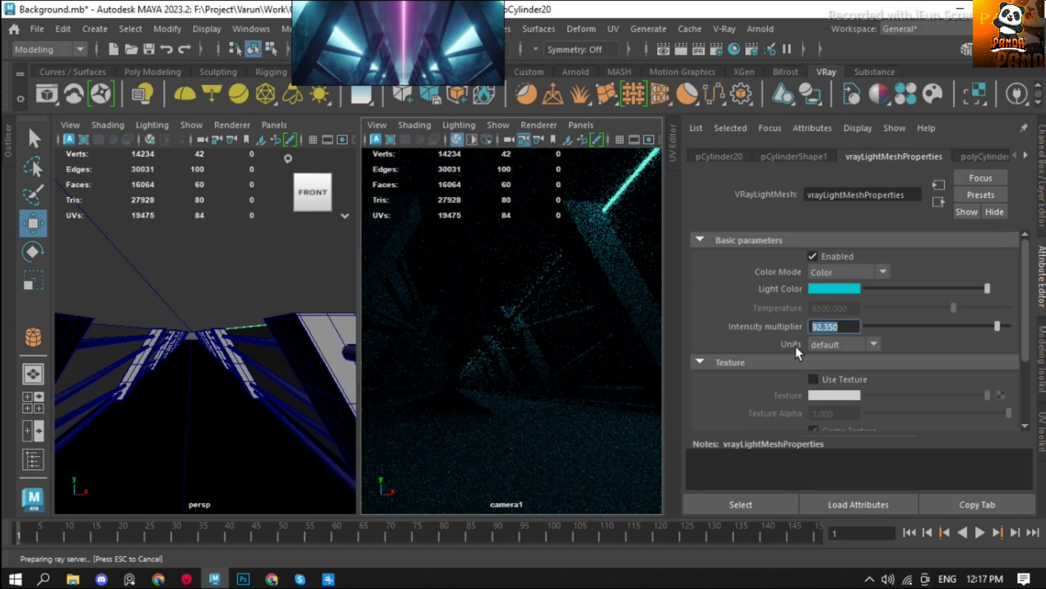
type("100.000")
Try Lumens, lm/m/m/sr and Watts light units, then undo the changes.
left_click(843, 348)
left_click(838, 374)
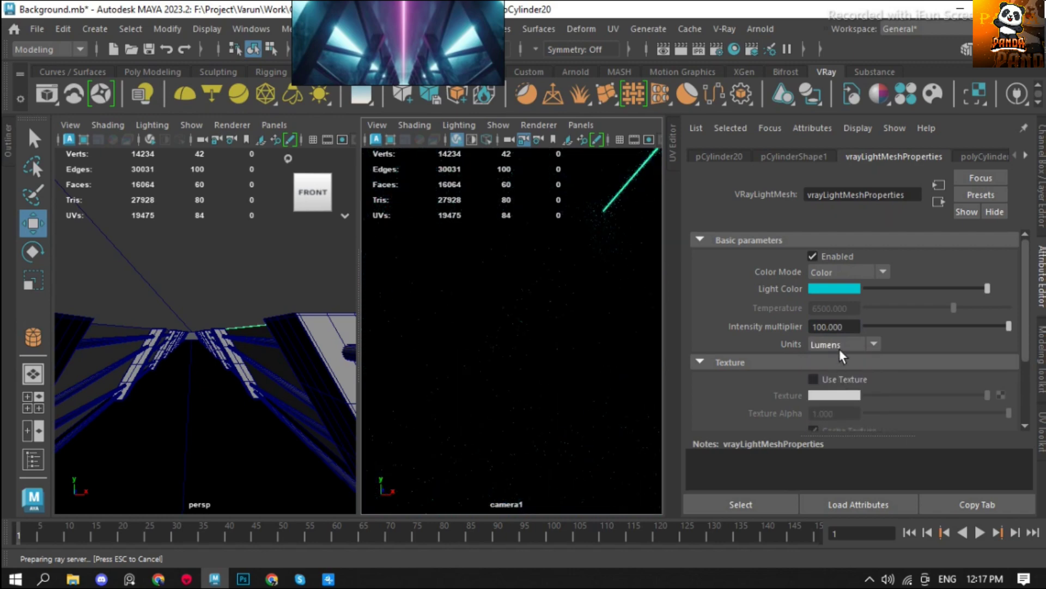
left_click(840, 348)
left_click(833, 392)
left_click(838, 415)
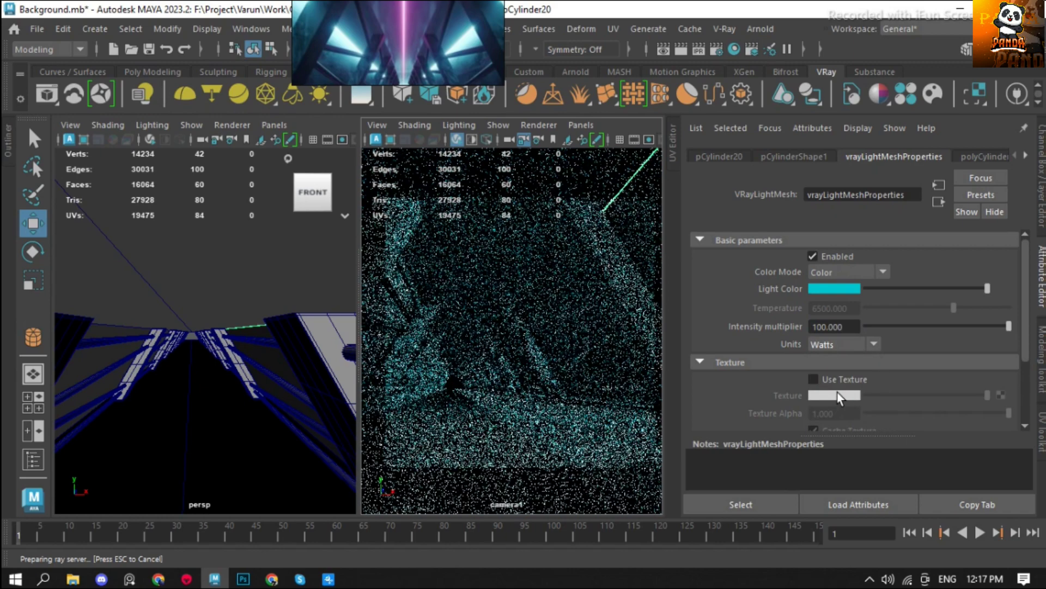
left_click_drag(976, 289, 882, 290)
key("ctrl+z")
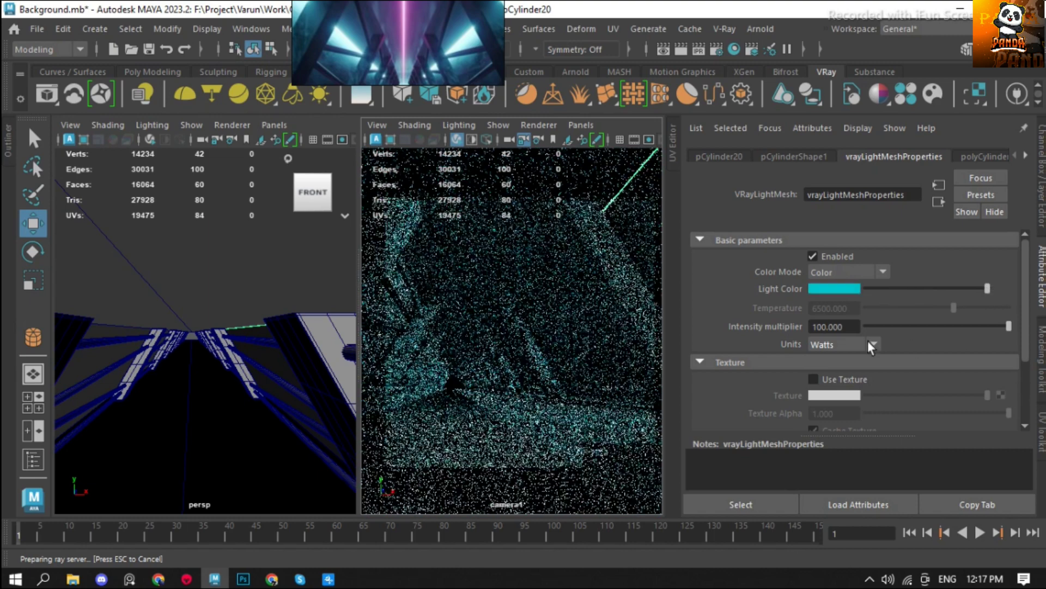
Set the mesh light units to w/m/m/sr.
left_click(850, 345)
left_click(833, 361)
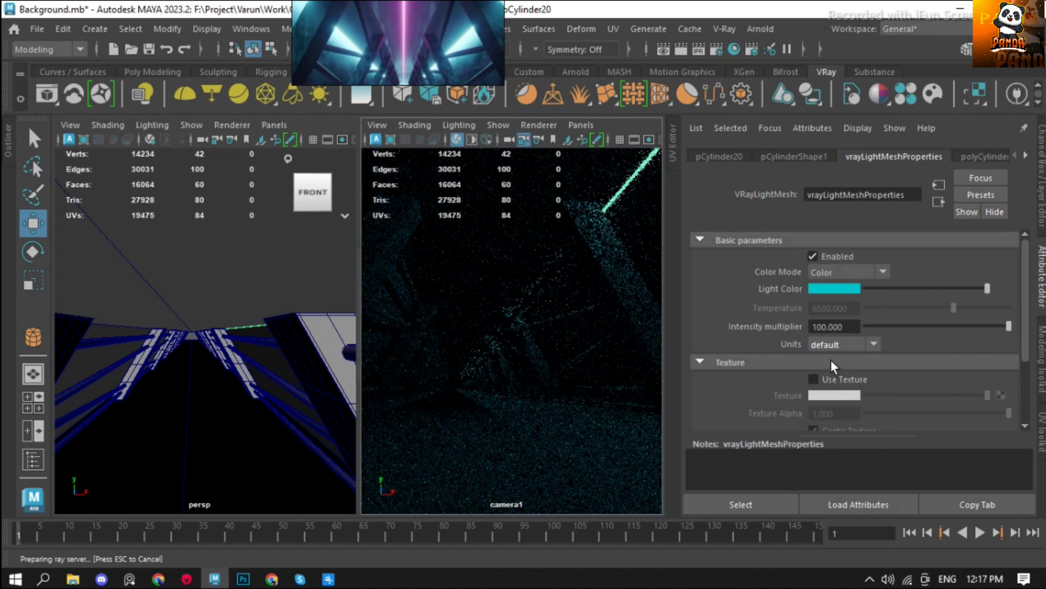
left_click(834, 344)
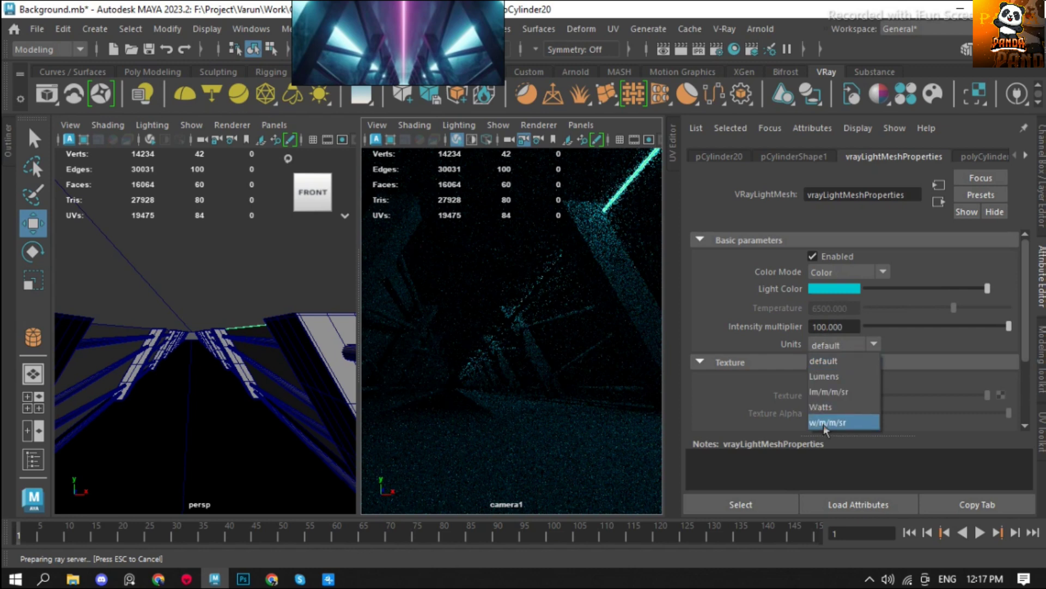
left_click(824, 424)
left_click(833, 345)
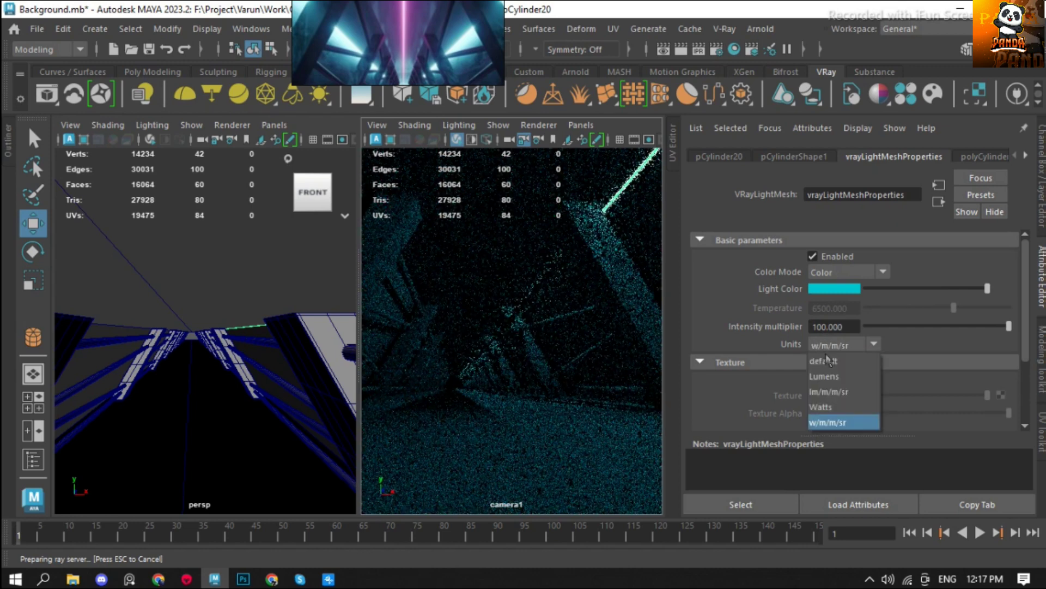
left_click(842, 345)
left_click(832, 422)
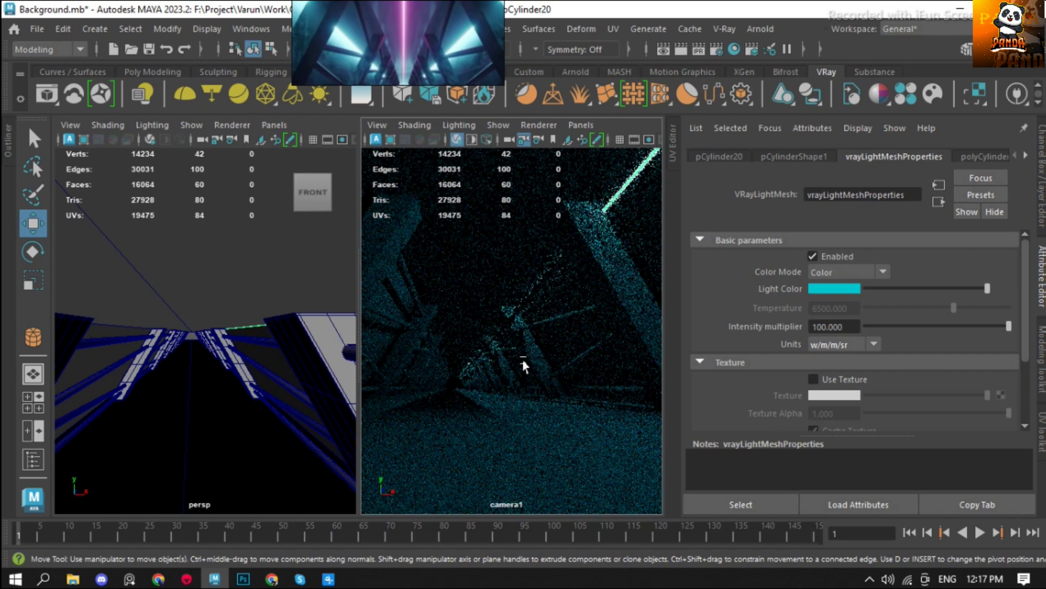
Duplicate the cyan light tube as pCylinder21 and move it to the corridor's other side.
key("f")
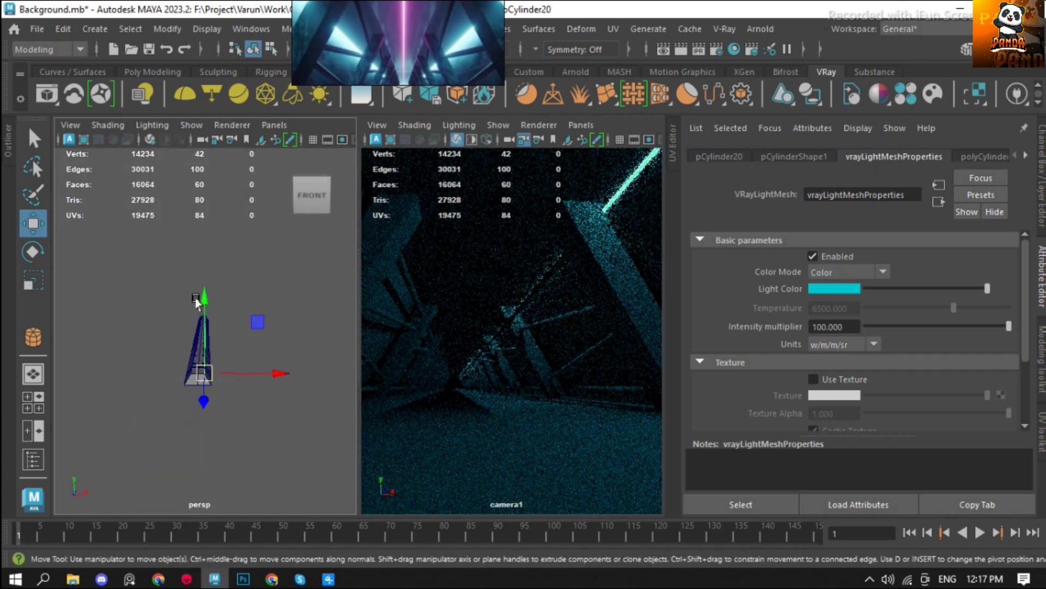
key("ctrl+d")
left_click(312, 195)
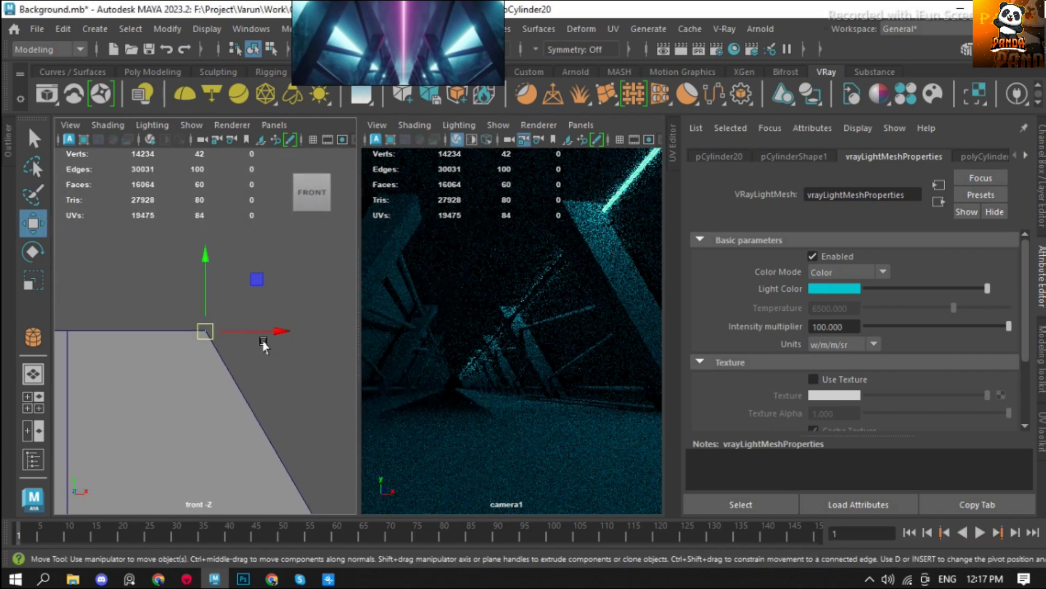
left_click_drag(269, 339, 153, 332)
key("ctrl+d")
left_click_drag(222, 331, 197, 332)
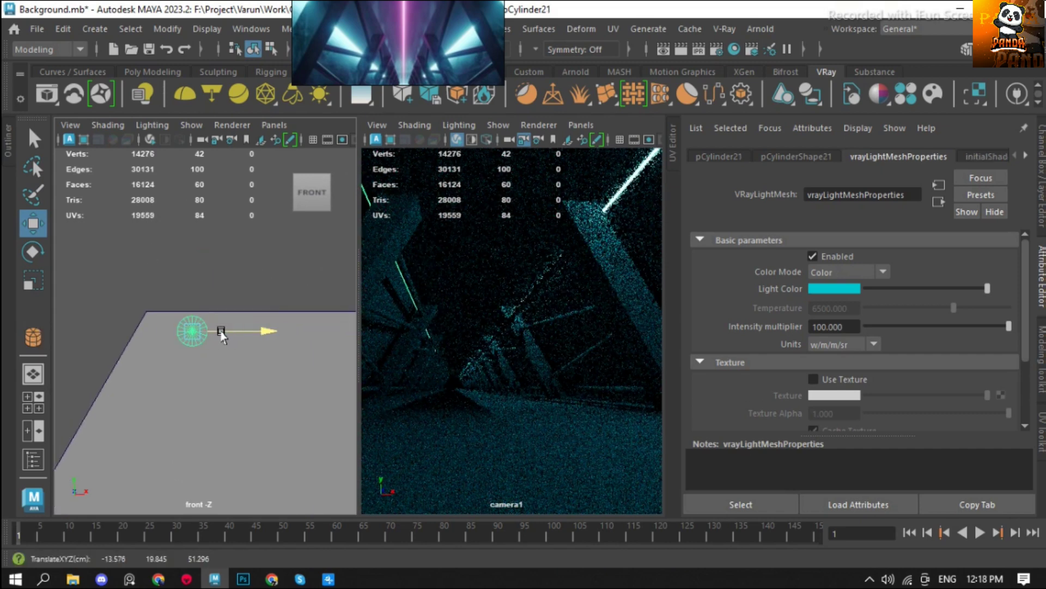
left_click(170, 322)
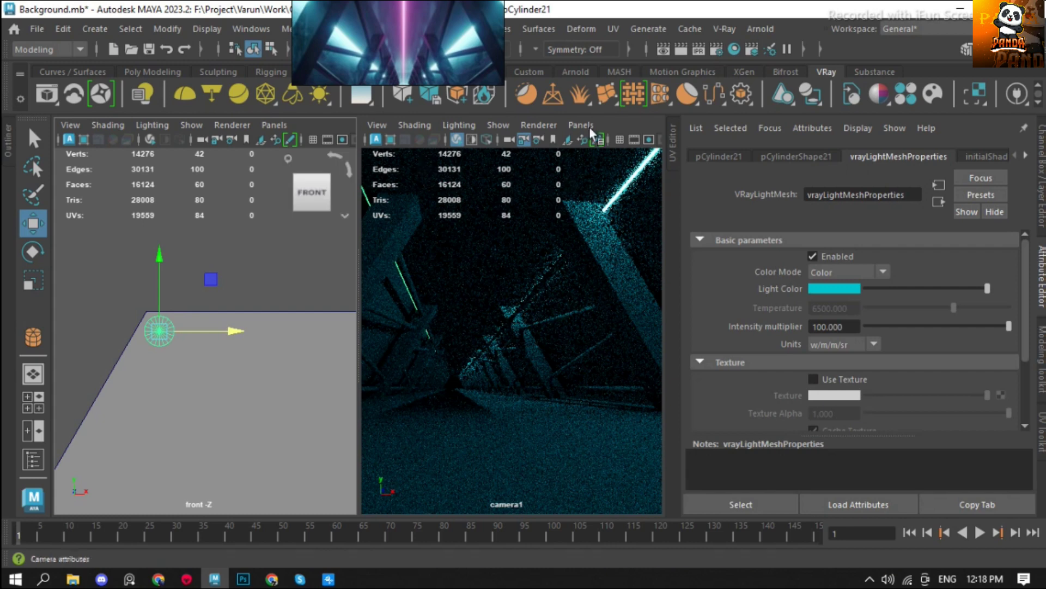
left_click(265, 96)
Delete and restore the extra light tube, then slide the selected corner piece along X.
left_click(156, 322)
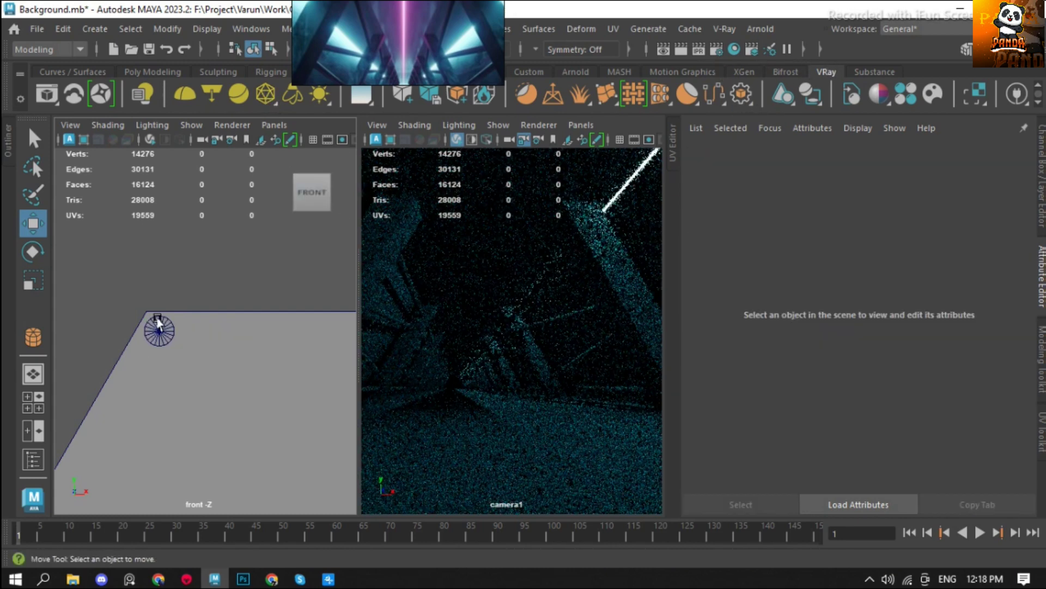
left_click(155, 334)
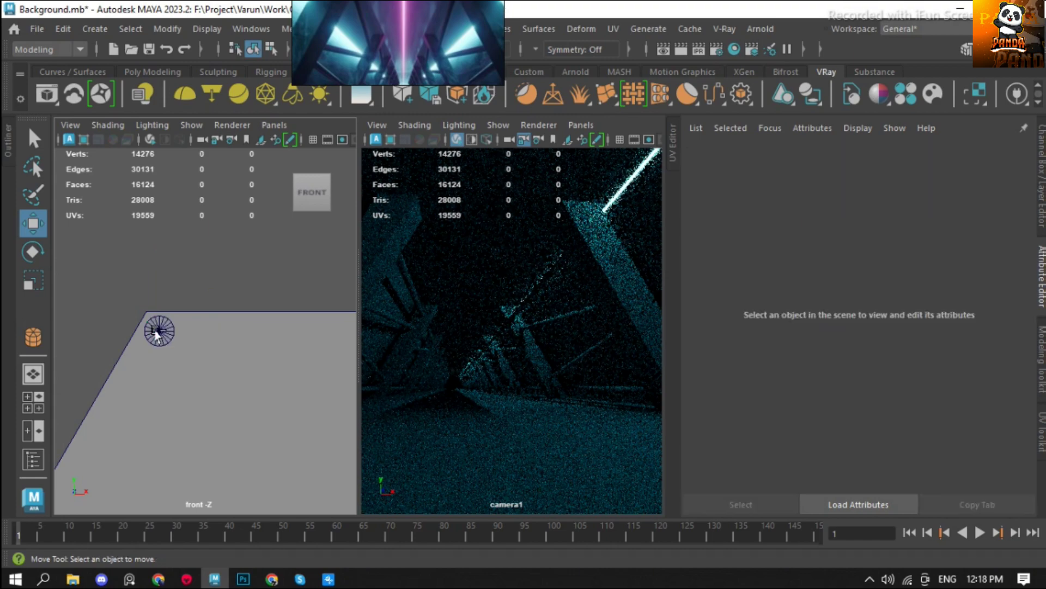
key("Delete")
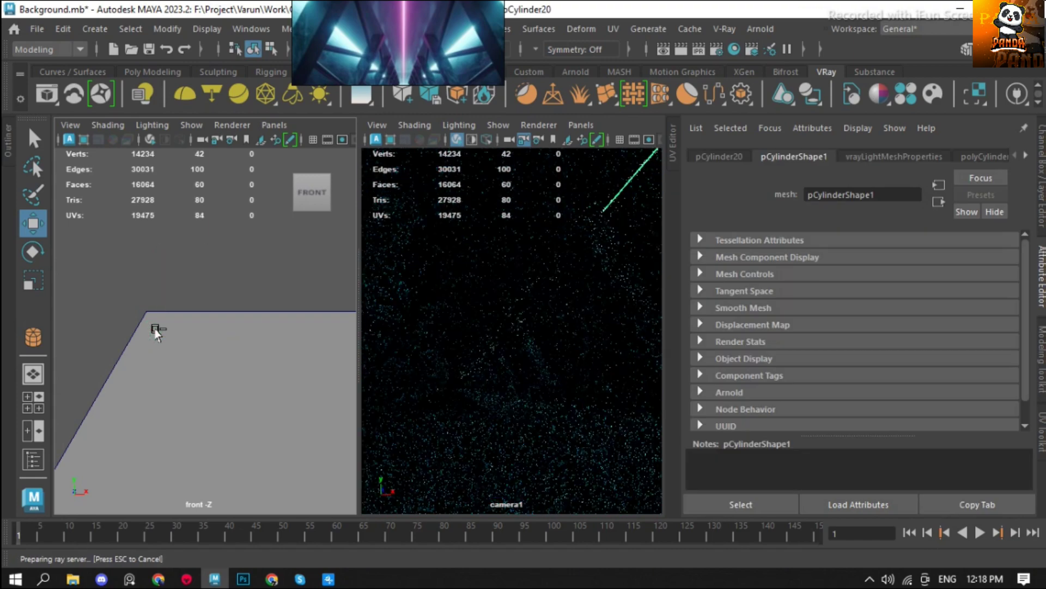
left_click(158, 330)
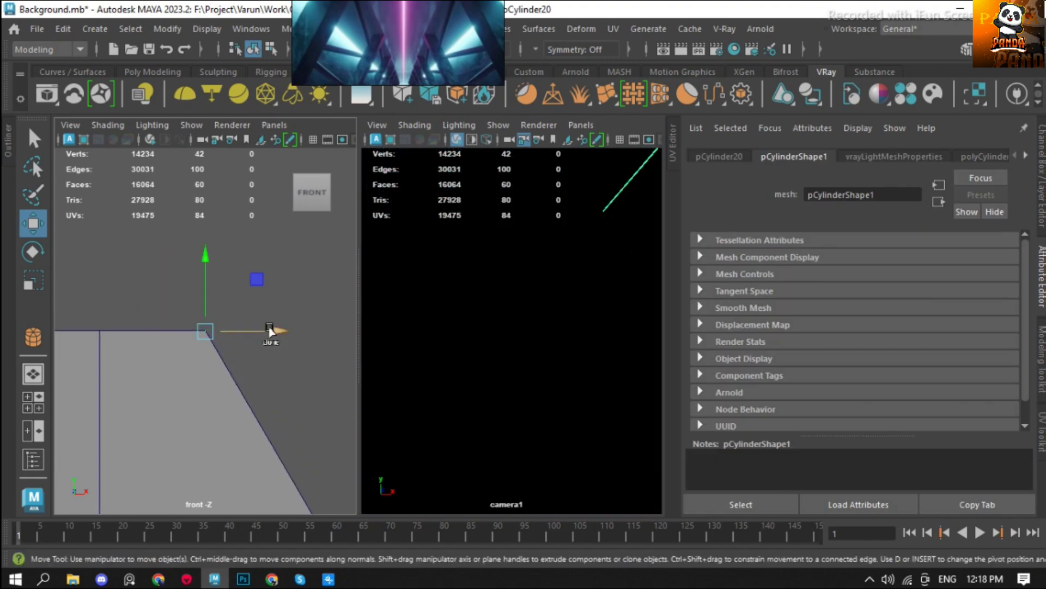
key("ctrl+z")
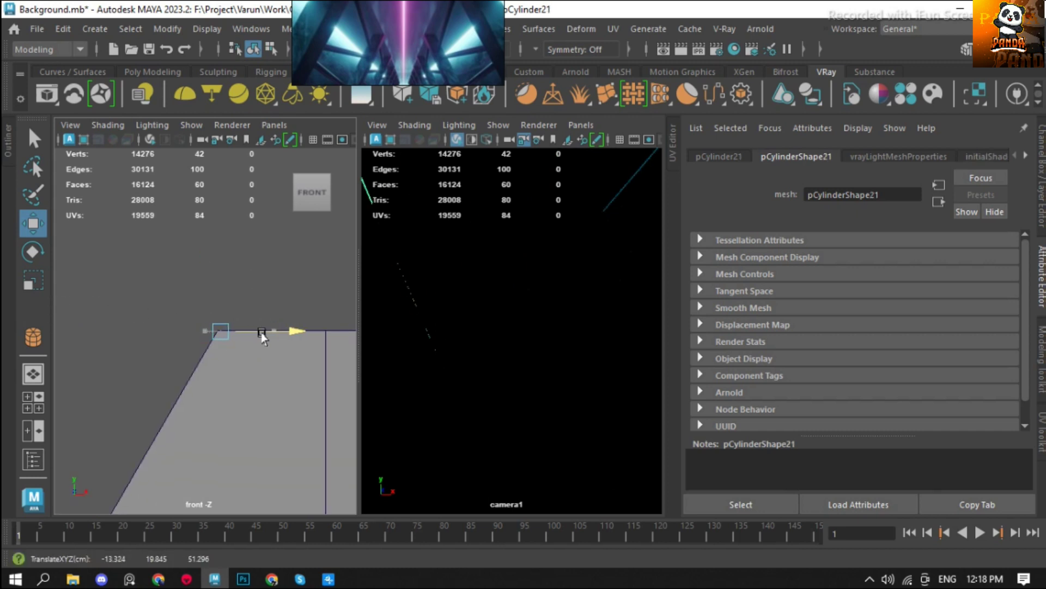
mouse_move(245, 333)
left_mouse_down()
mouse_move(217, 333)
mouse_move(271, 330)
left_mouse_up()
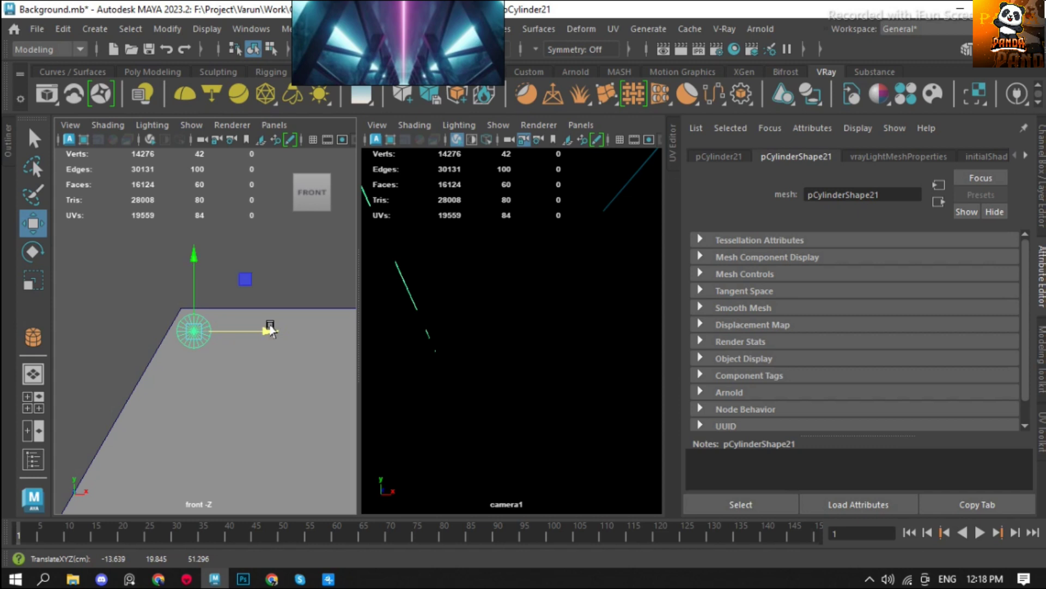
Select the pCylinder20 tube and switch the shelf to the Custom tool set.
left_click(184, 335)
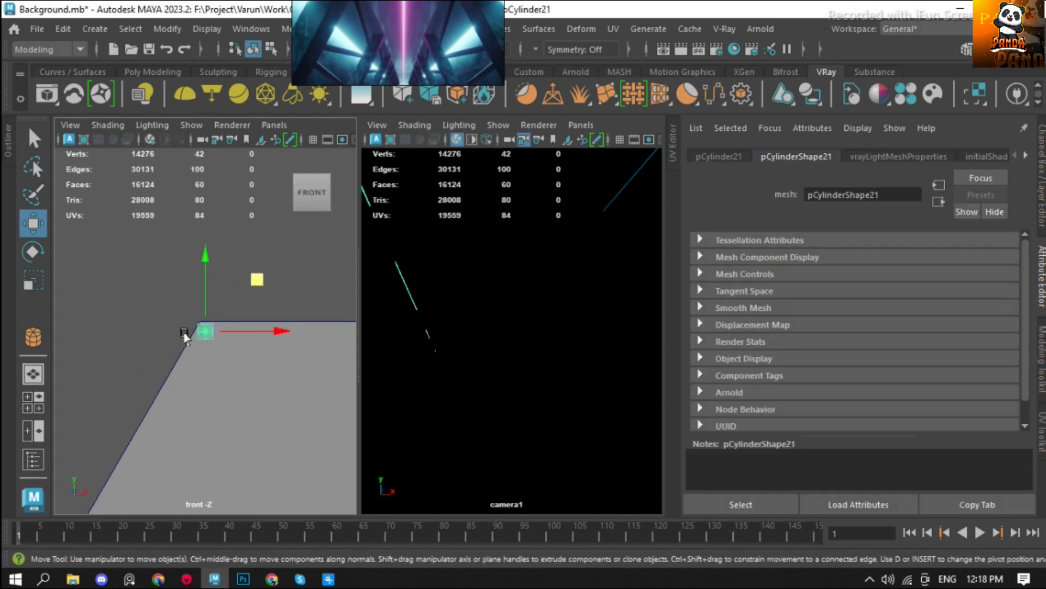
left_click(306, 386)
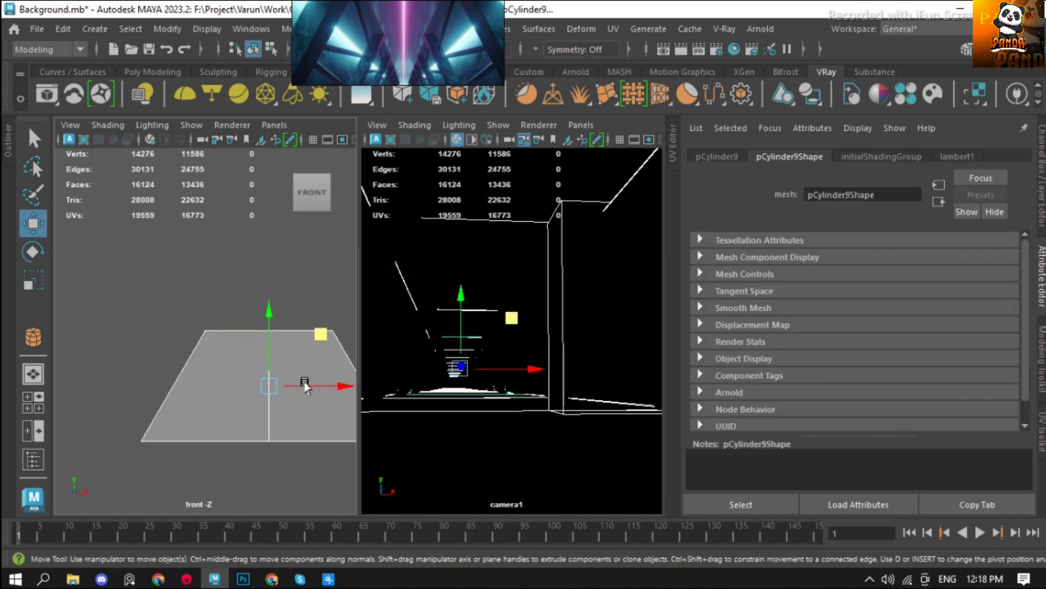
left_click(214, 433)
left_click_drag(150, 390, 271, 462)
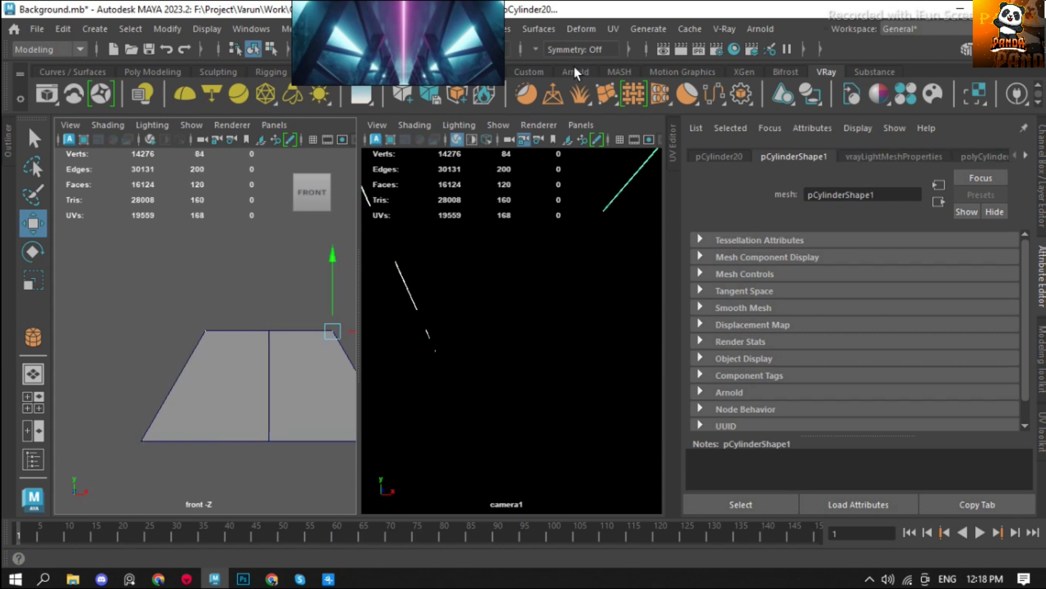
left_click(528, 72)
Extract all faces of the pCylinder22 side panel as a separate piece.
left_click(105, 326)
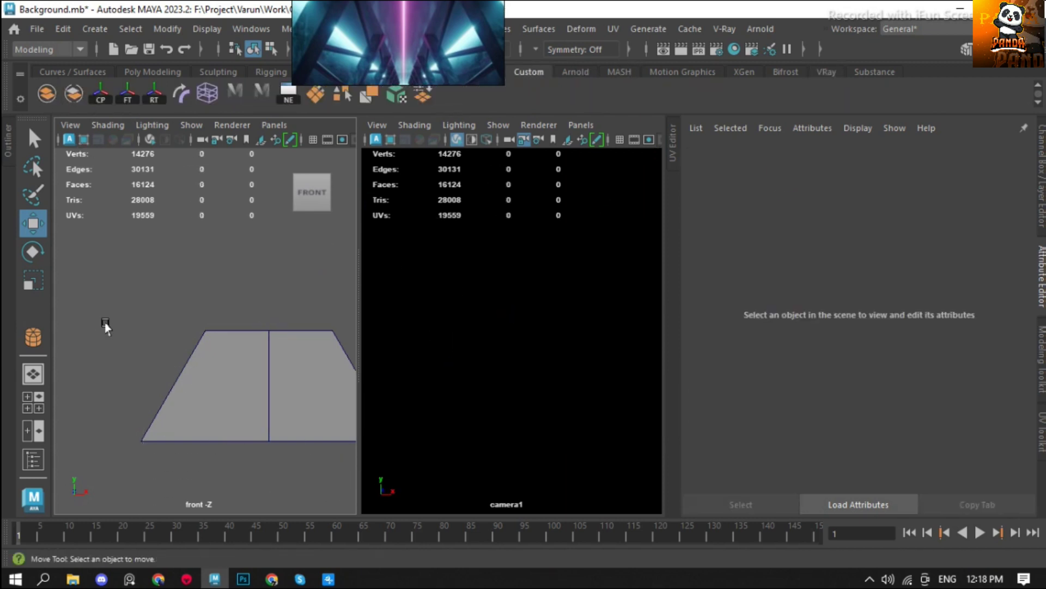
scroll(194, 348, "up", 3)
scroll(207, 330, "up", 2)
left_click(203, 327)
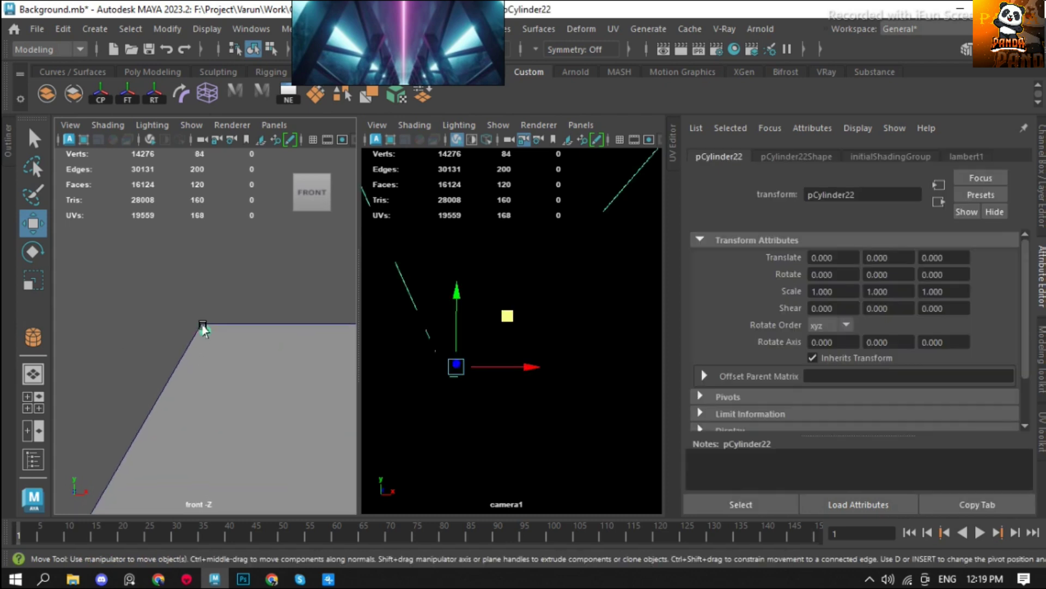
right_click_drag(203, 165, 186, 223, "shift")
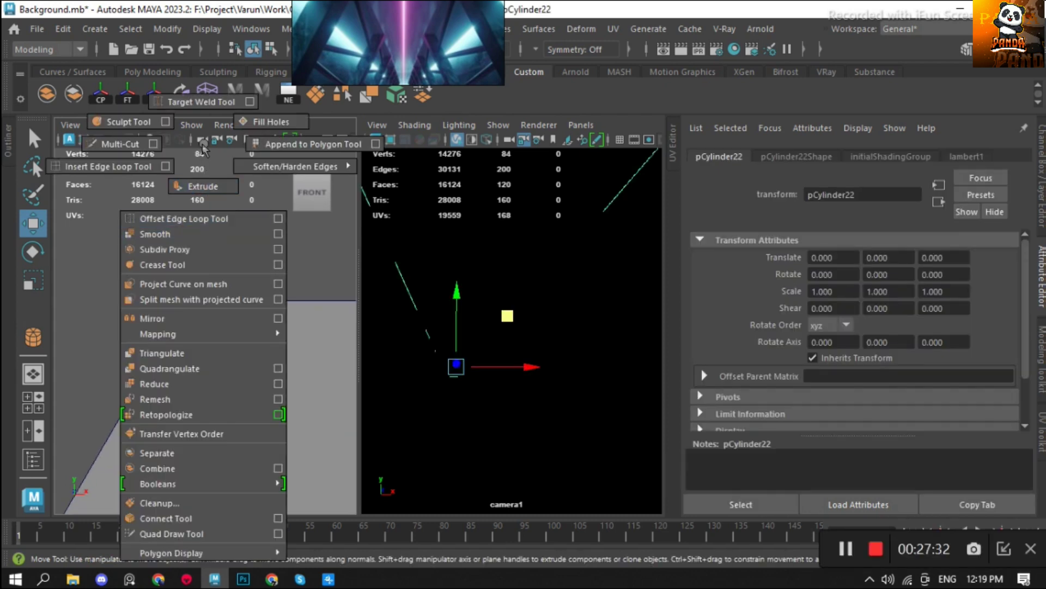
right_click_drag(205, 331, 257, 417)
key("4")
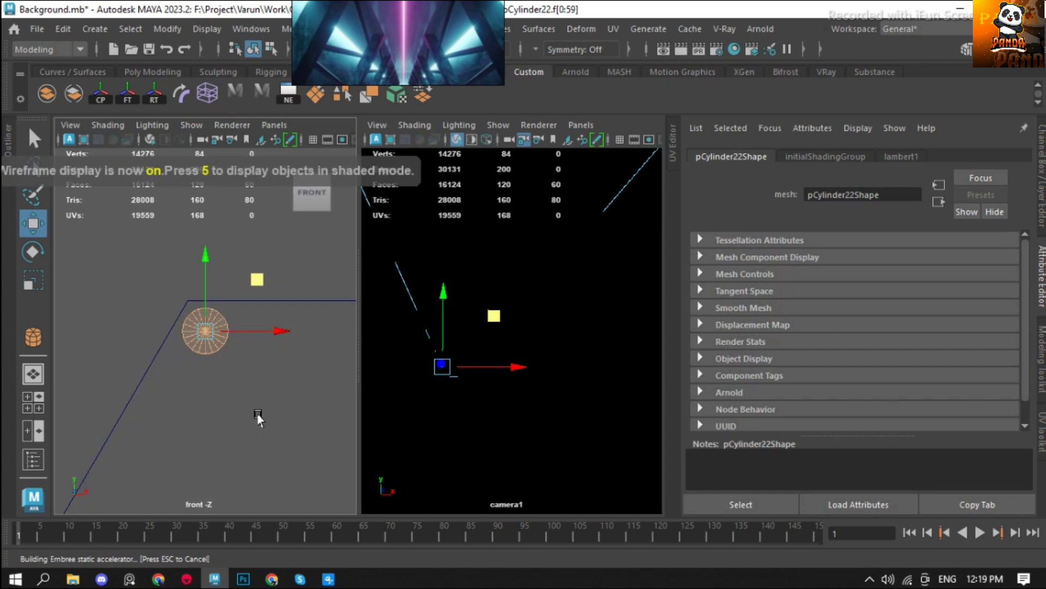
right_click_drag(155, 296, 130, 467, "shift")
Center the extracted piece's pivot, snap it to the origin and save the scene.
right_click_drag(444, 151, 444, 153)
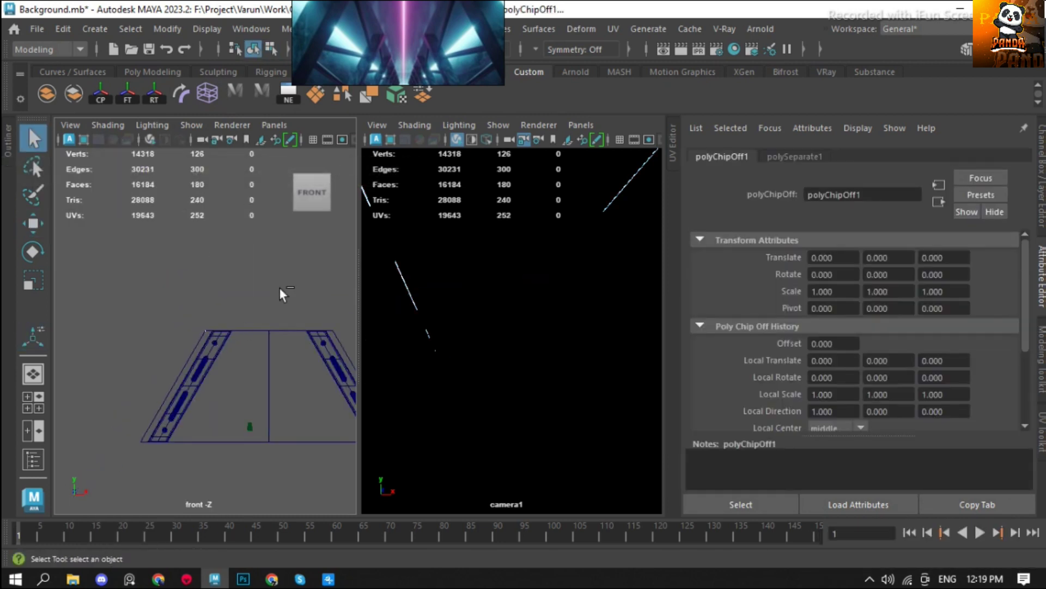
key("w")
left_click(99, 100)
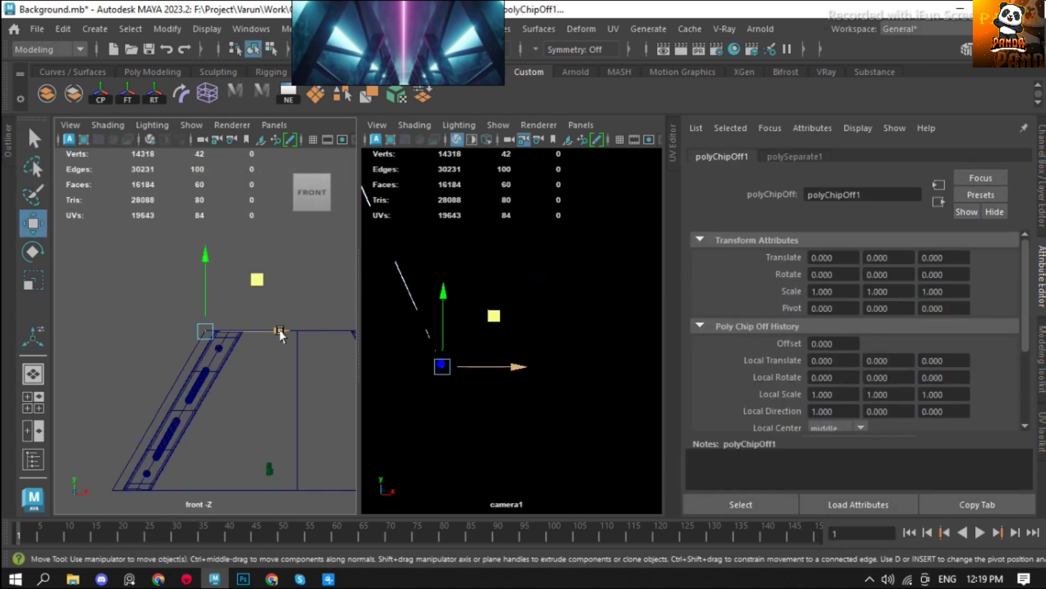
left_click_drag(298, 327, 252, 361)
key("ctrl+s")
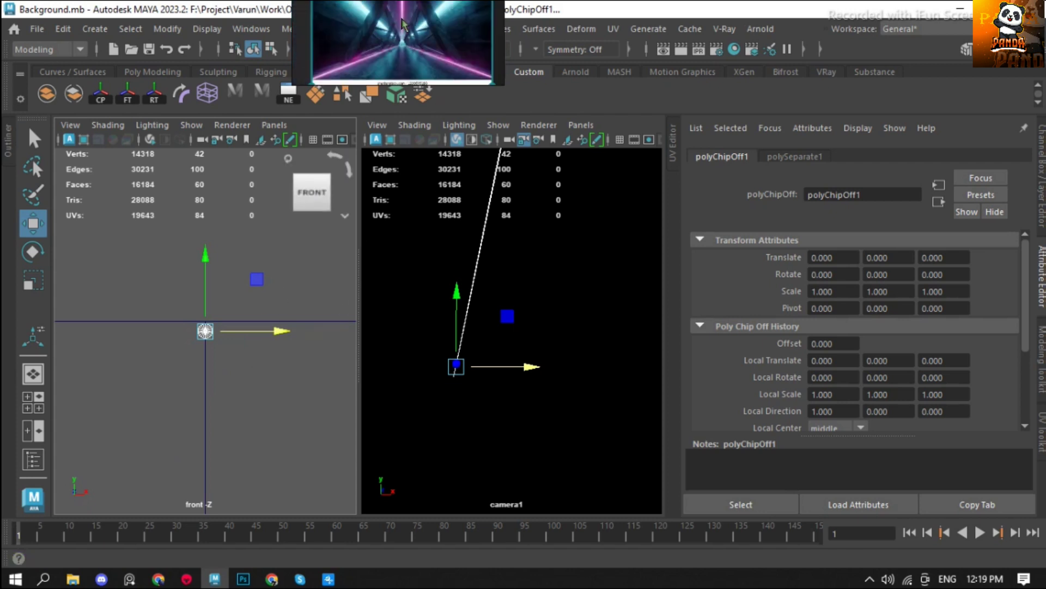
Duplicate the extracted panel and slide the copy into place along X.
key("ctrl+d")
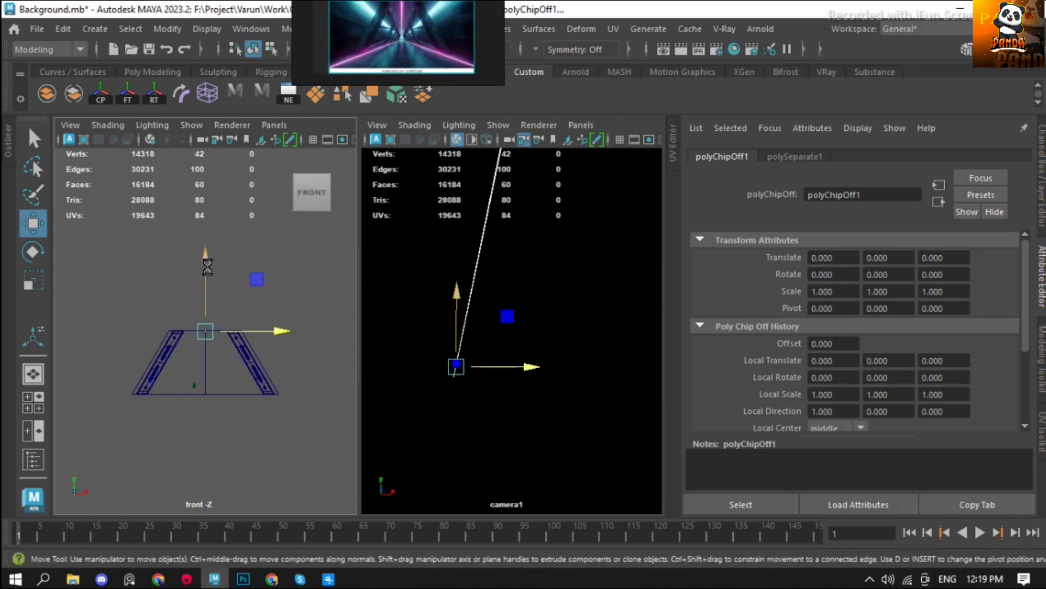
mouse_move(205, 284)
left_mouse_down()
mouse_move(285, 392)
mouse_move(209, 341)
left_mouse_up()
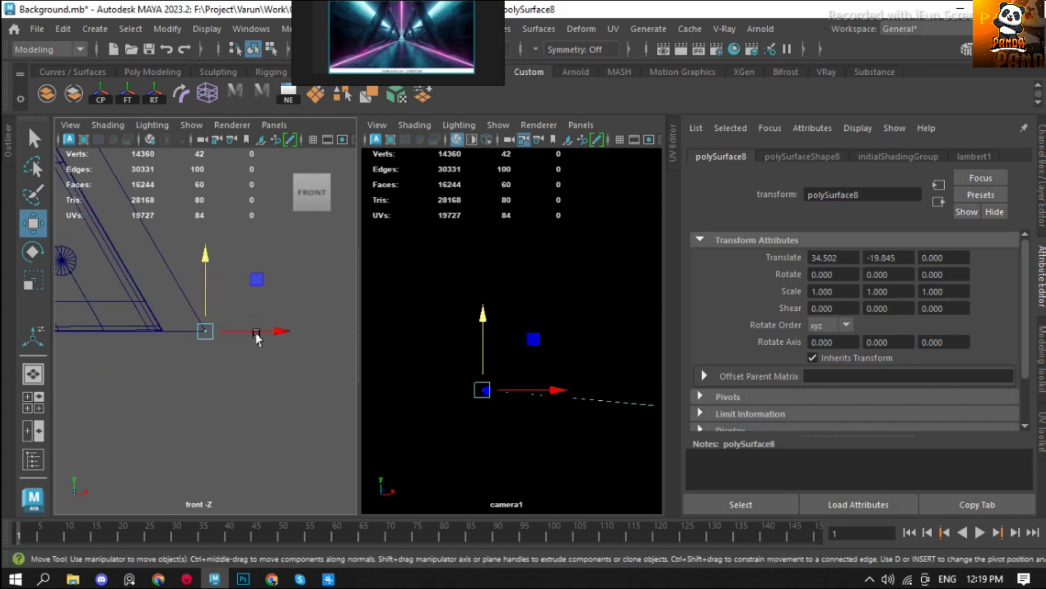
mouse_move(209, 341)
left_mouse_down()
mouse_move(211, 354)
mouse_move(299, 334)
left_mouse_up()
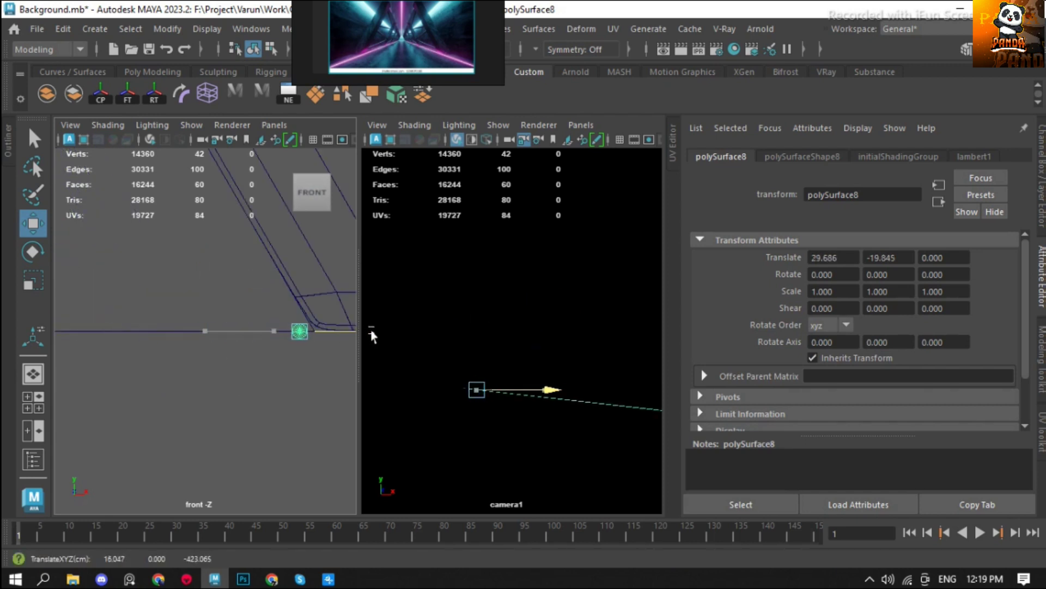
left_click_drag(299, 272, 293, 264)
Pivot the copy at the corridor centre, mirror it with Scale X -1, then select pCylinder22 in the Outliner.
key("d")
scroll(276, 327, "down", 3)
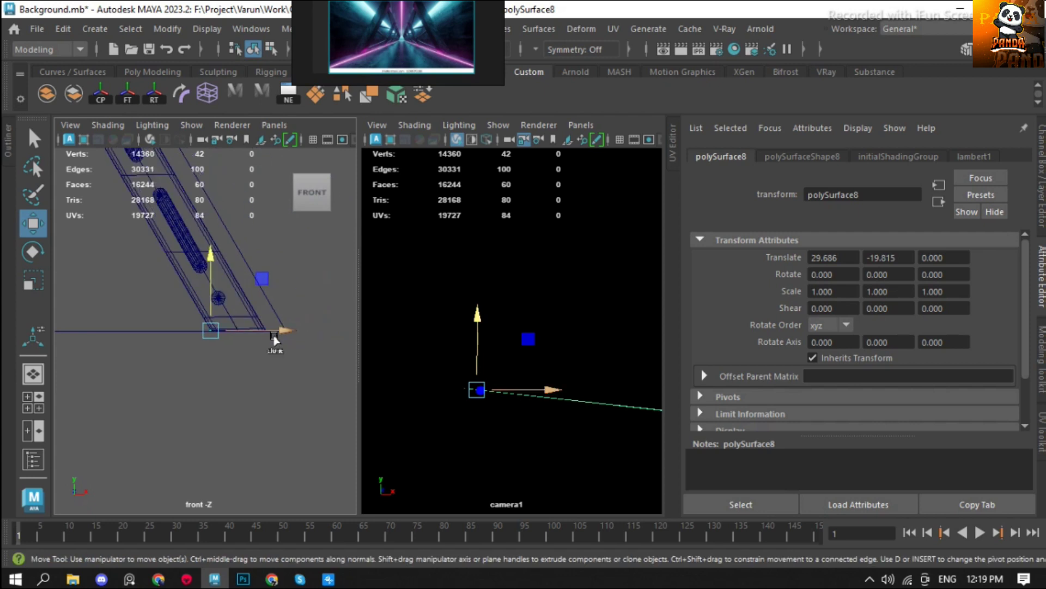
left_click_drag(272, 333, 175, 332)
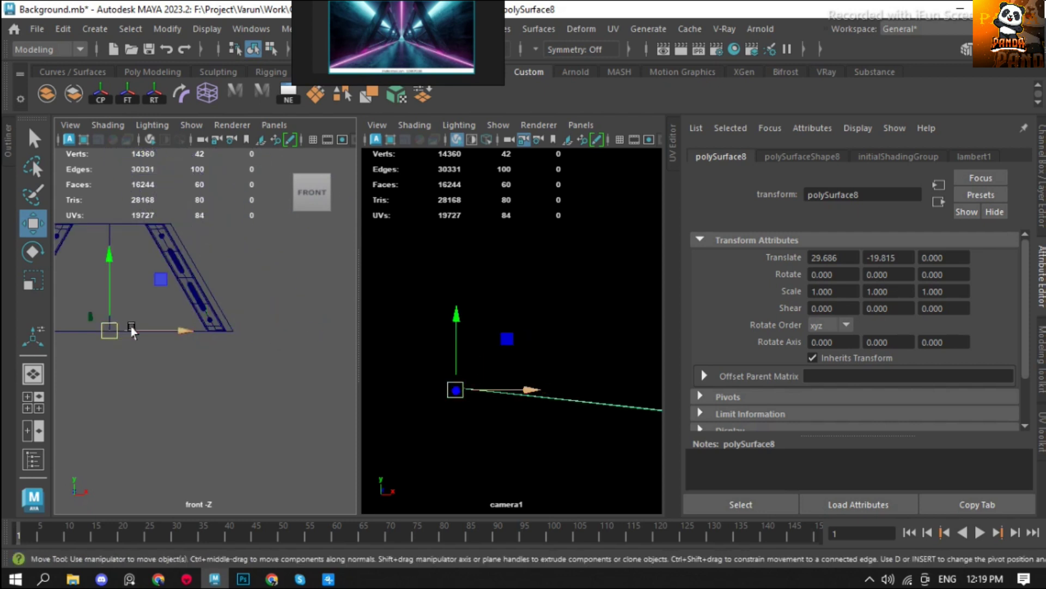
key("ctrl+shift+d")
key("f")
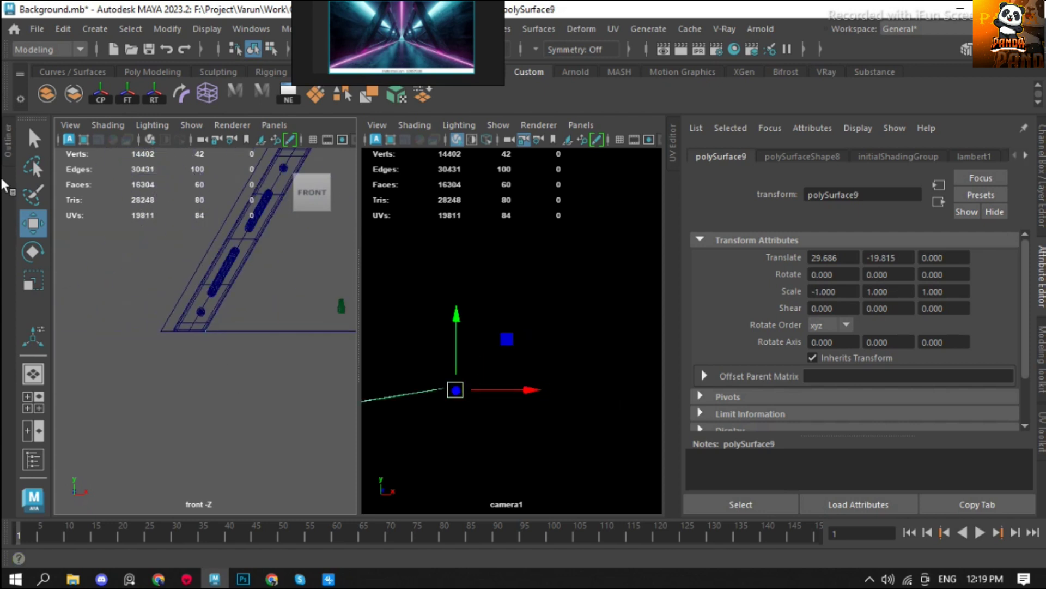
left_click(8, 139)
left_click(101, 434)
Select the trim pieces polySurface6, polySurface8 and polySurface9 and raise them upward.
key("f")
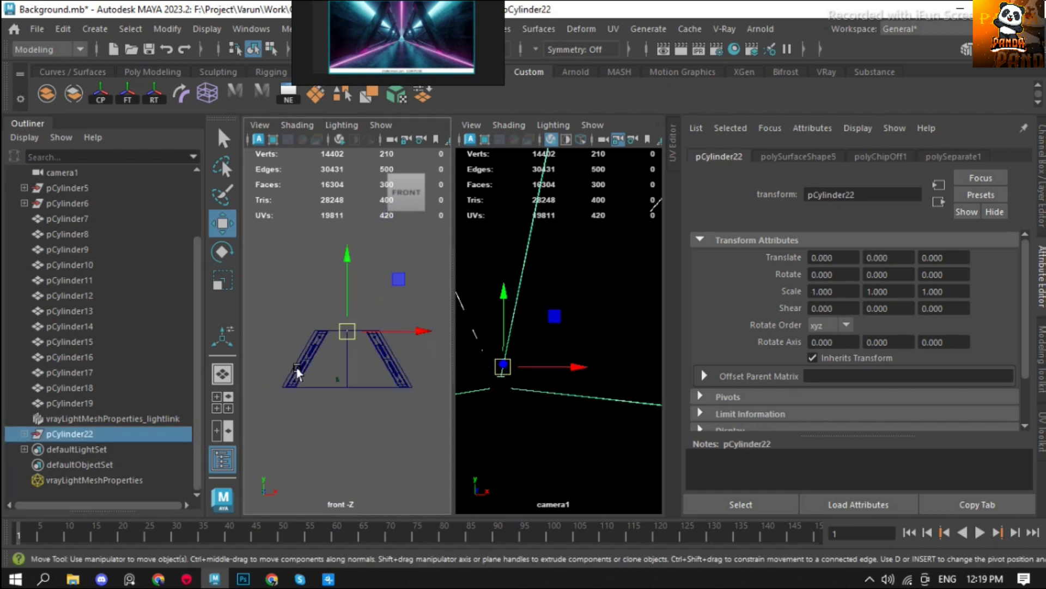
left_click(24, 433)
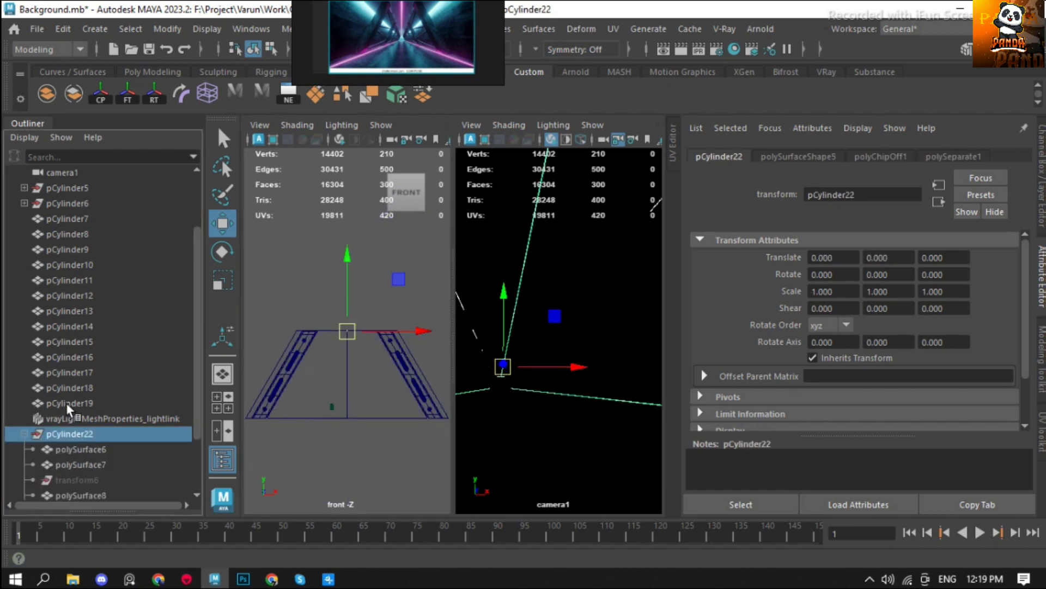
scroll(71, 415, "down", 2)
left_click(73, 419)
left_click(111, 404, "ctrl")
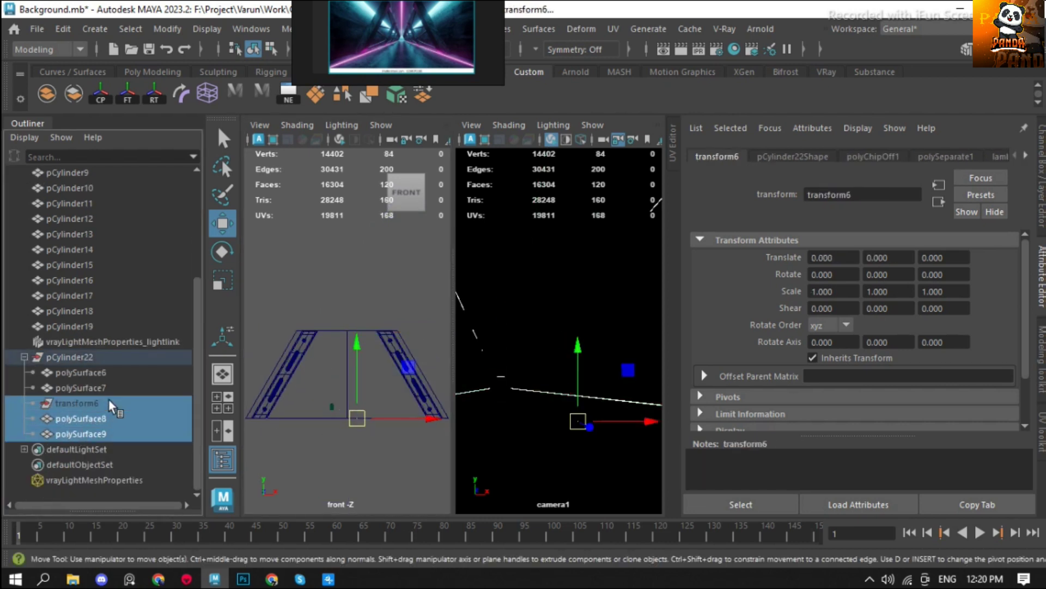
scroll(280, 322, "up", 2)
left_click(335, 329)
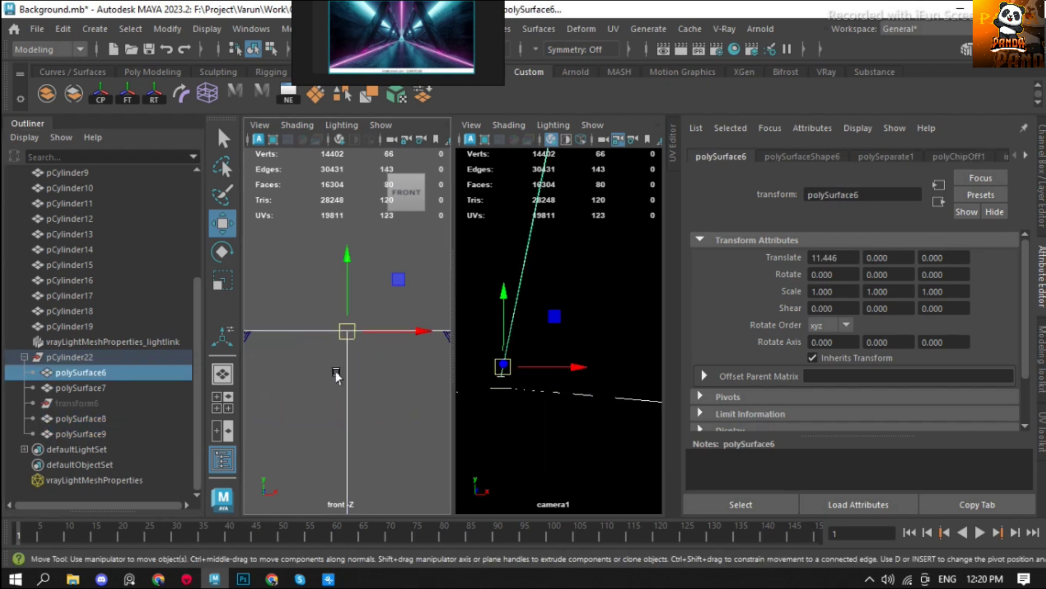
left_click(103, 434, "ctrl")
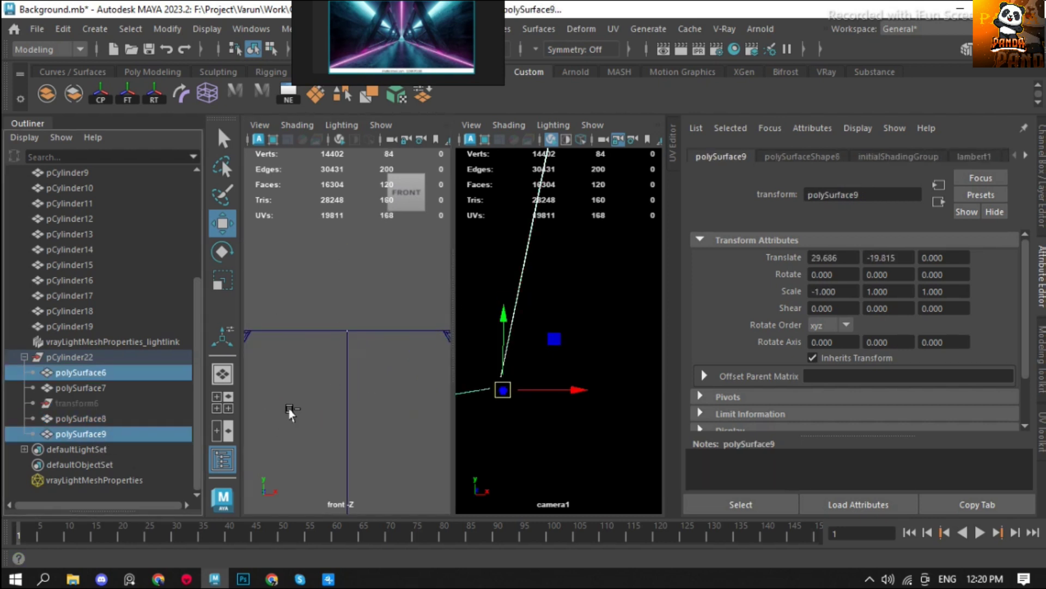
left_click(109, 419, "ctrl")
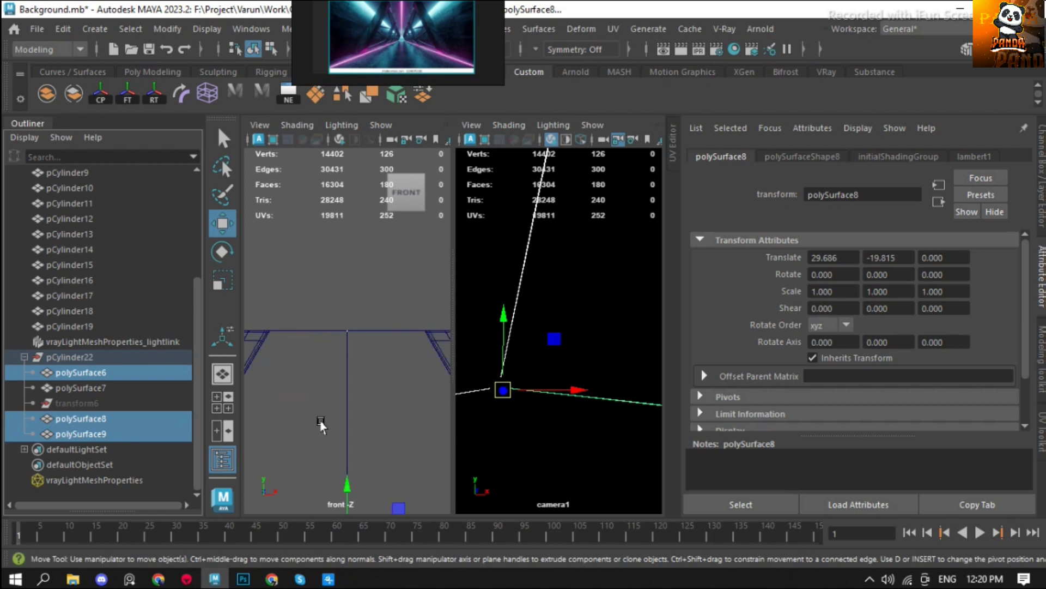
scroll(305, 421, "up", 1)
left_click_drag(346, 362, 345, 260)
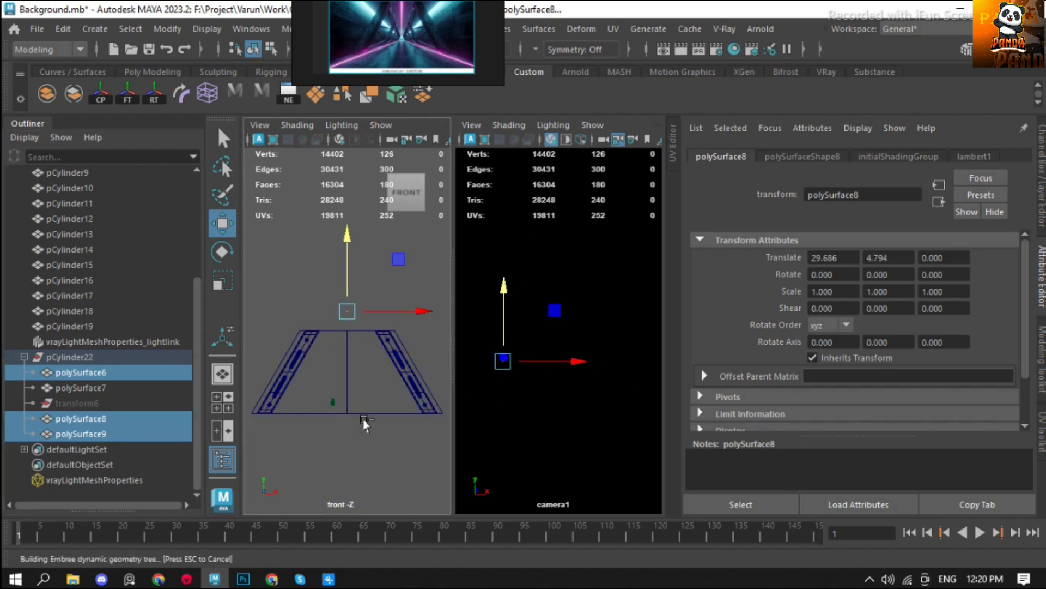
Combine the selected trim into polySurface6, delete its history, and frame it.
left_click(46, 94)
key("alt+shift+d")
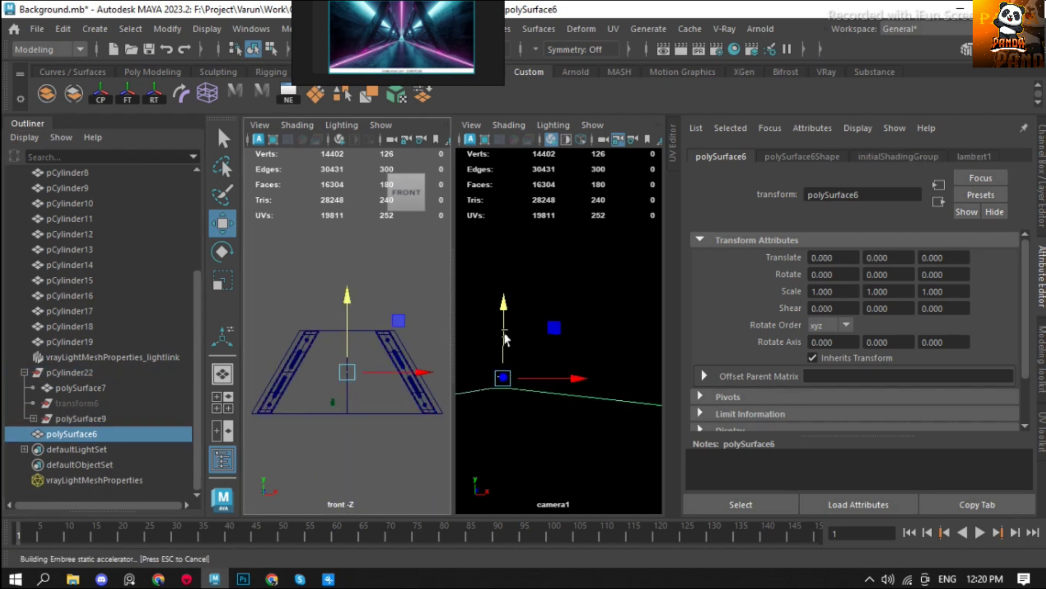
left_click(339, 420)
left_click(94, 433)
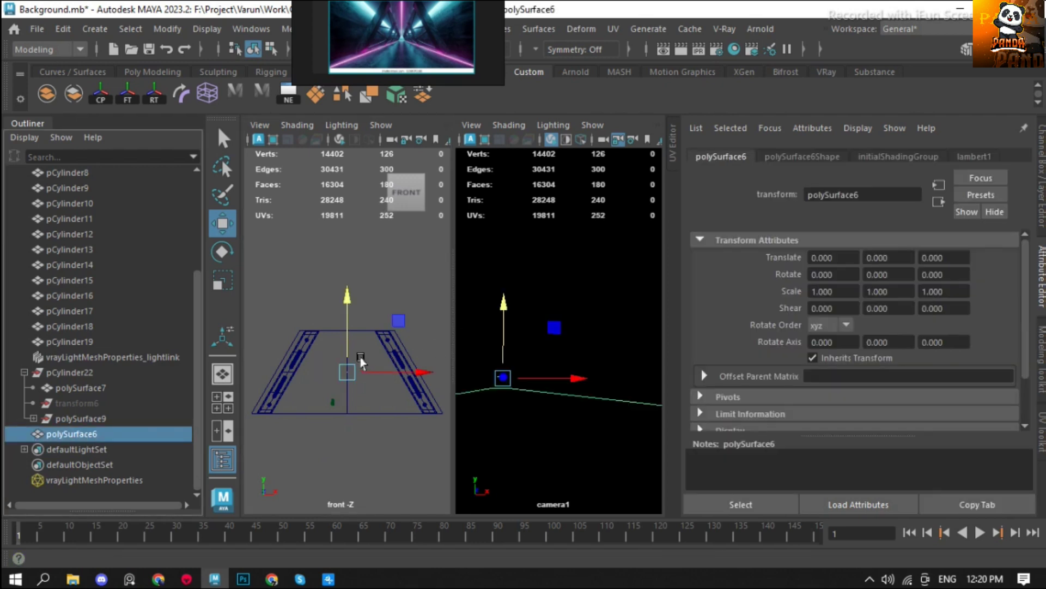
key("f")
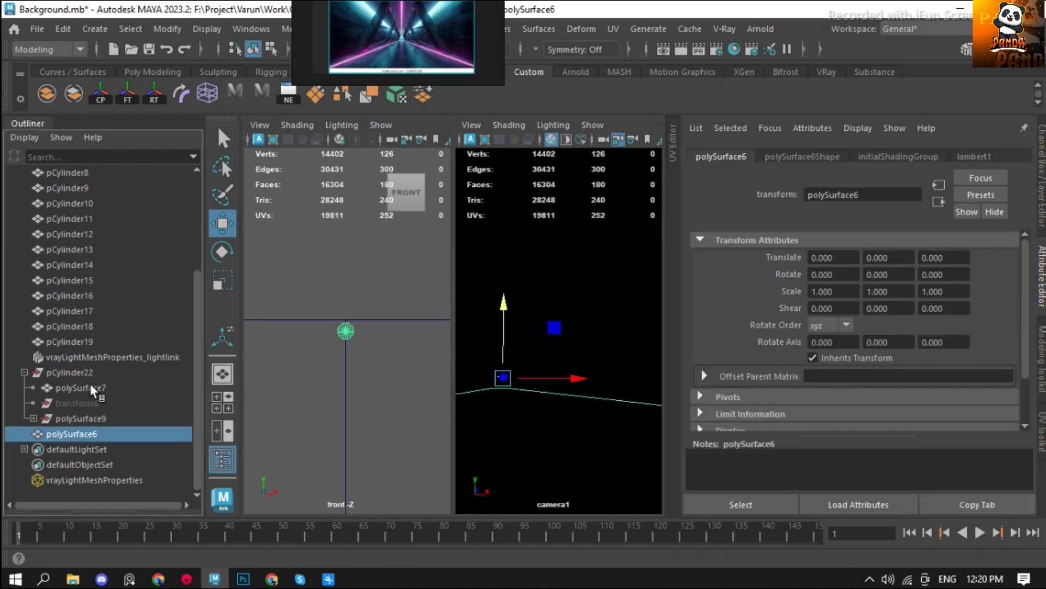
Combine the mirrored panel pieces from pCylinder22 into polySurface10.
left_click(68, 388)
key("shift+f")
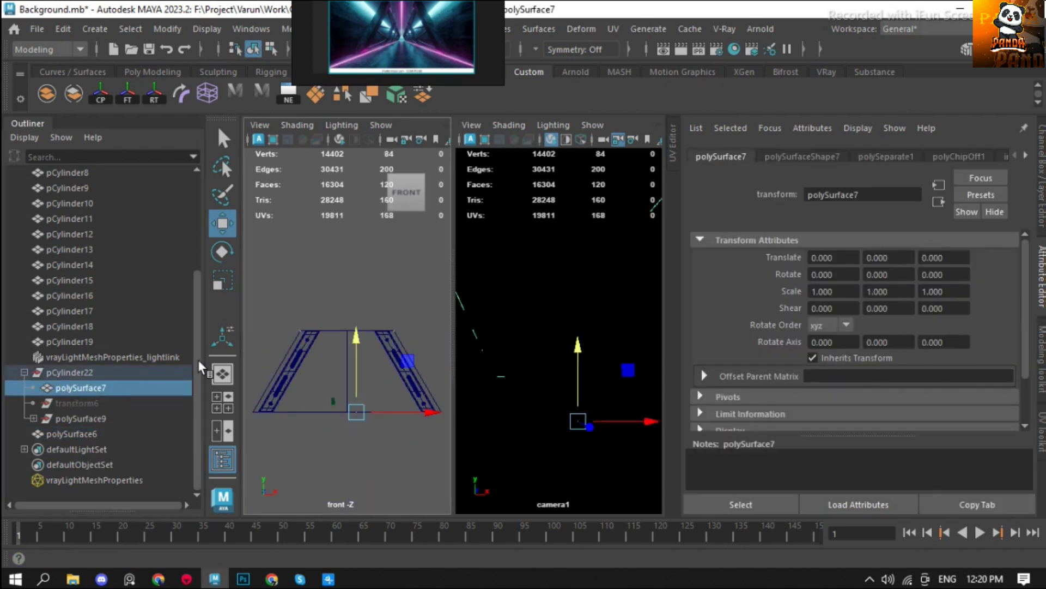
left_click_drag(271, 280, 452, 480)
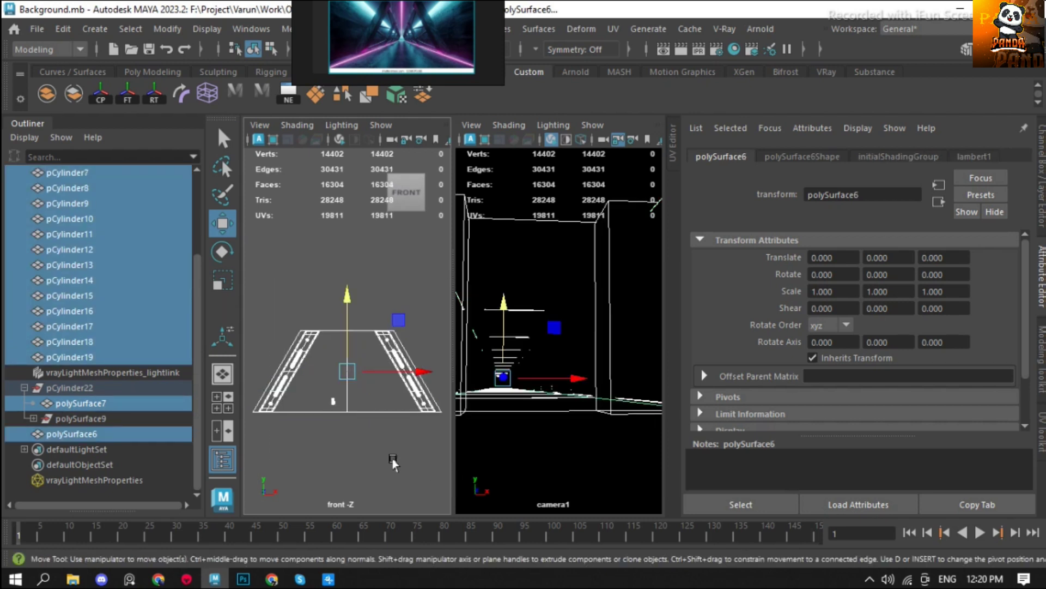
left_click(393, 464)
left_click(55, 388)
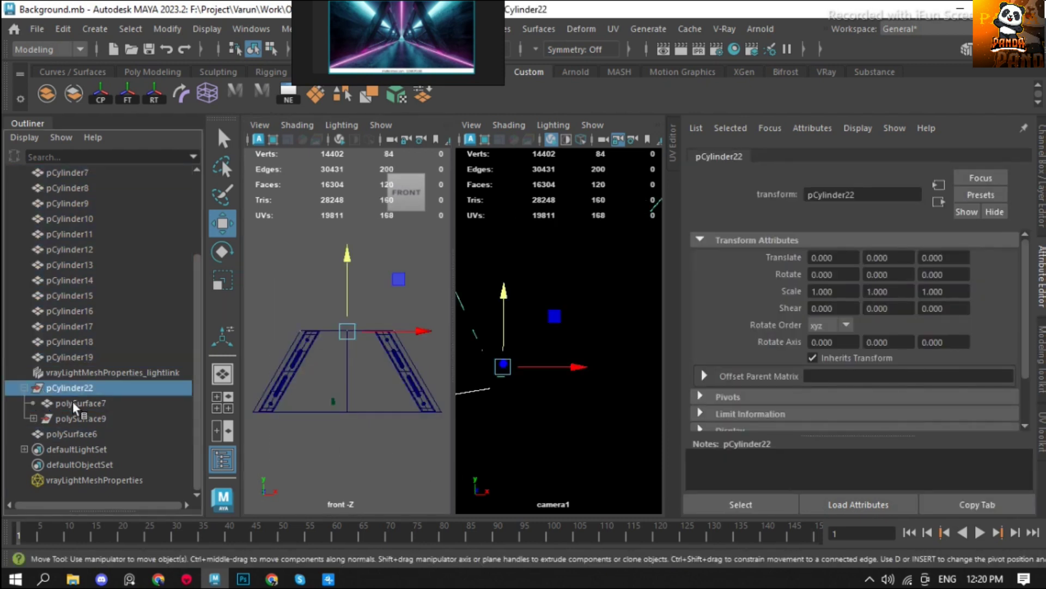
left_click(74, 404)
left_click(73, 93)
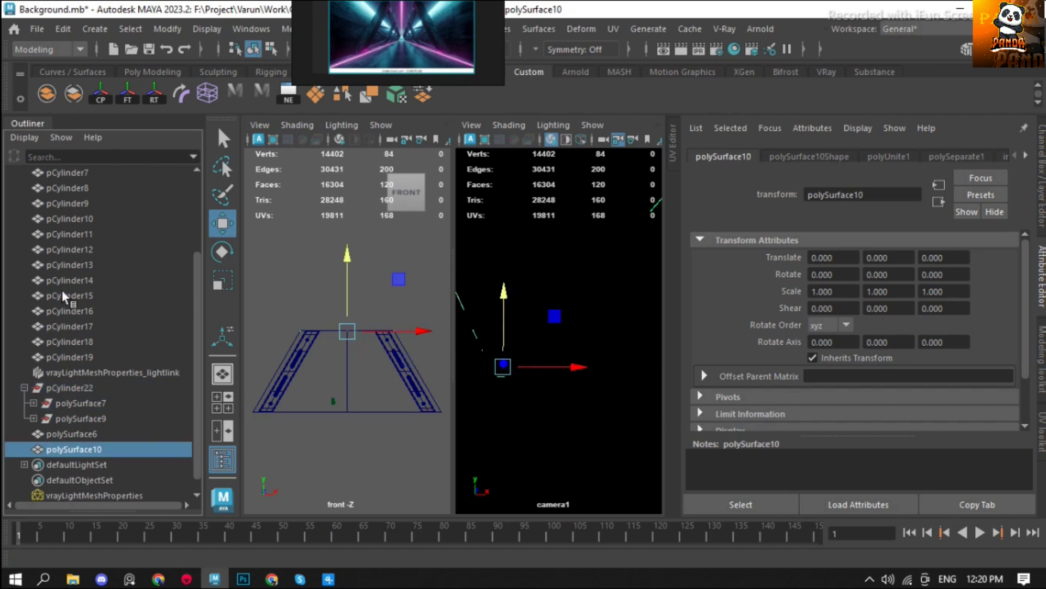
Run Optimize Scene Size on the corridor scene.
left_click_drag(251, 261, 431, 487)
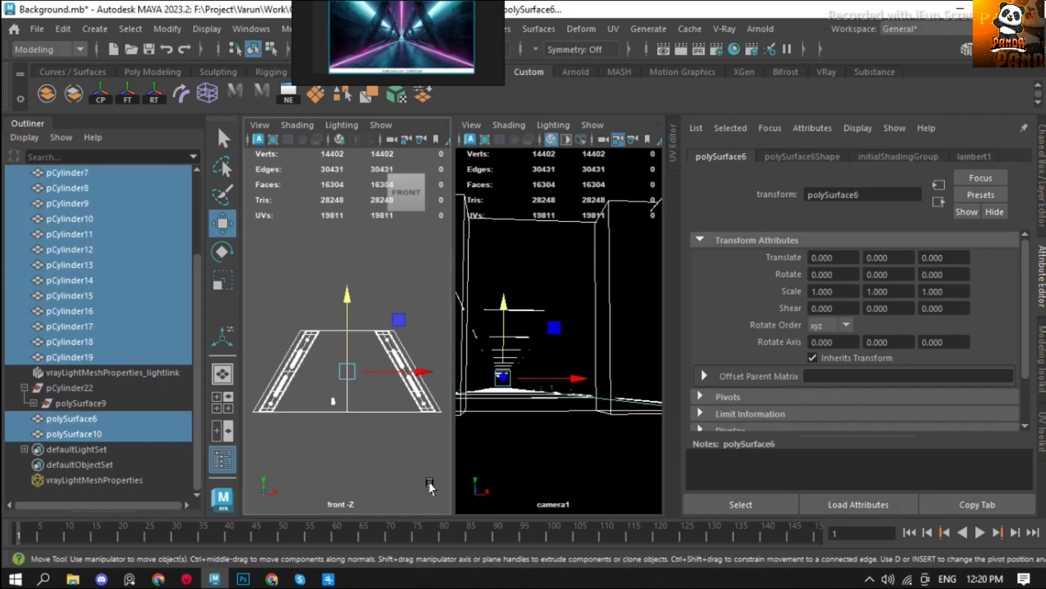
left_click(37, 28)
left_click(82, 175)
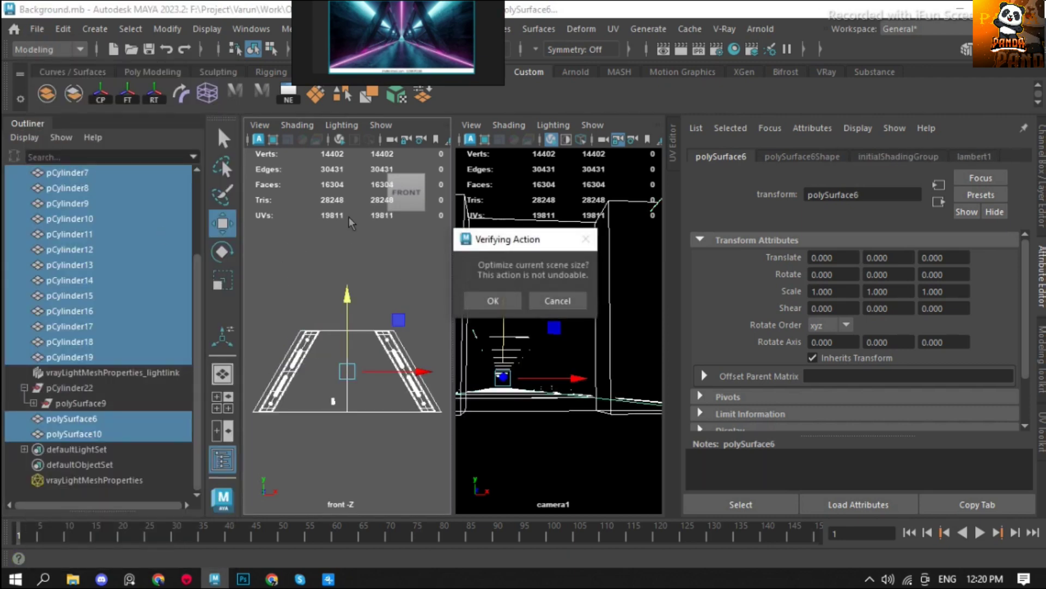
left_click(492, 301)
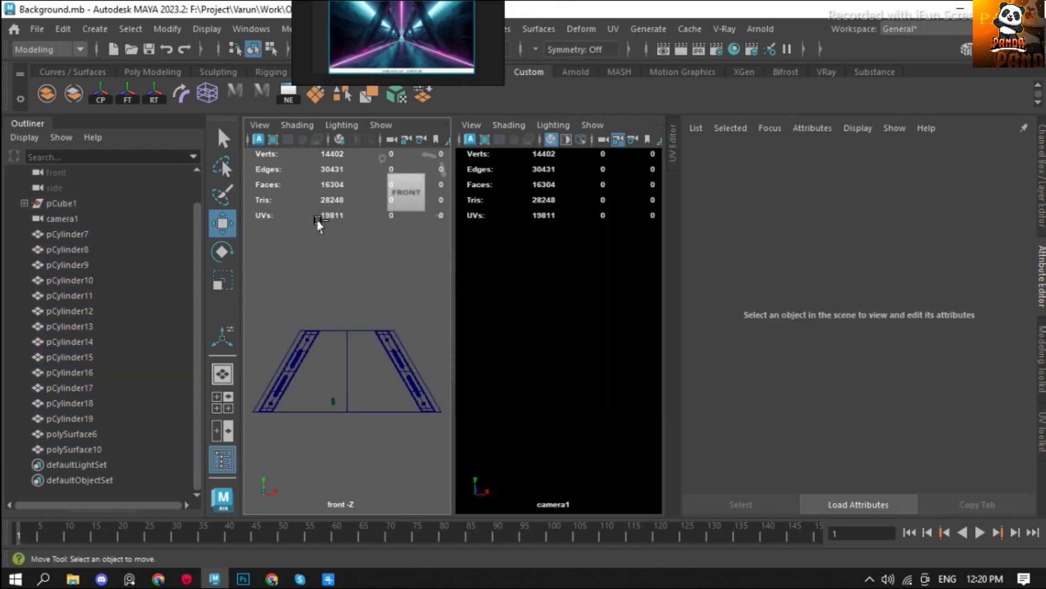
Select polySurface6 on its own and frame it, with the VRay shelf showing.
left_click_drag(280, 288, 305, 327)
left_click(104, 434)
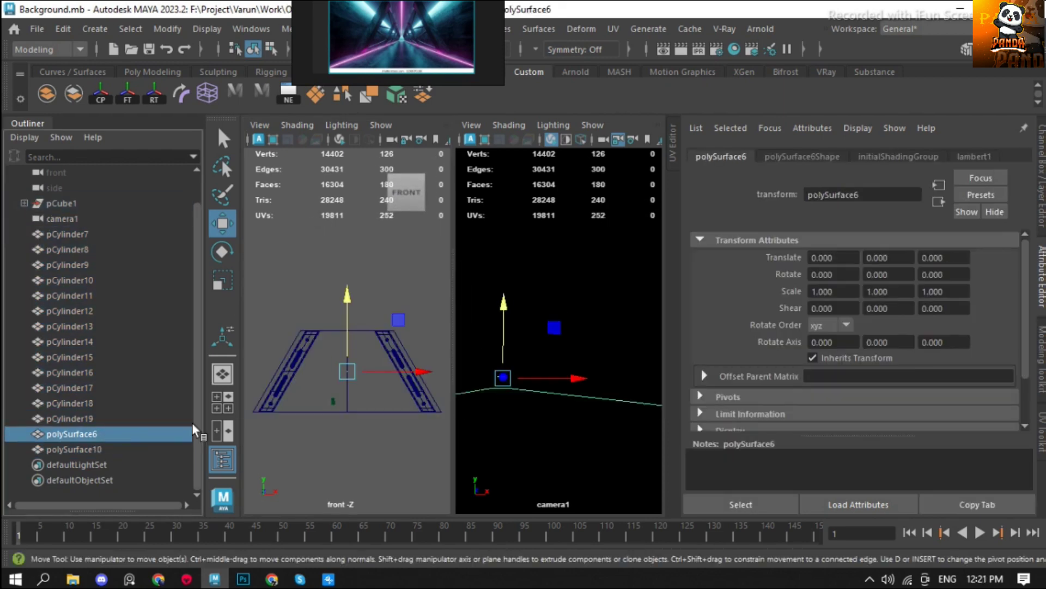
key("f")
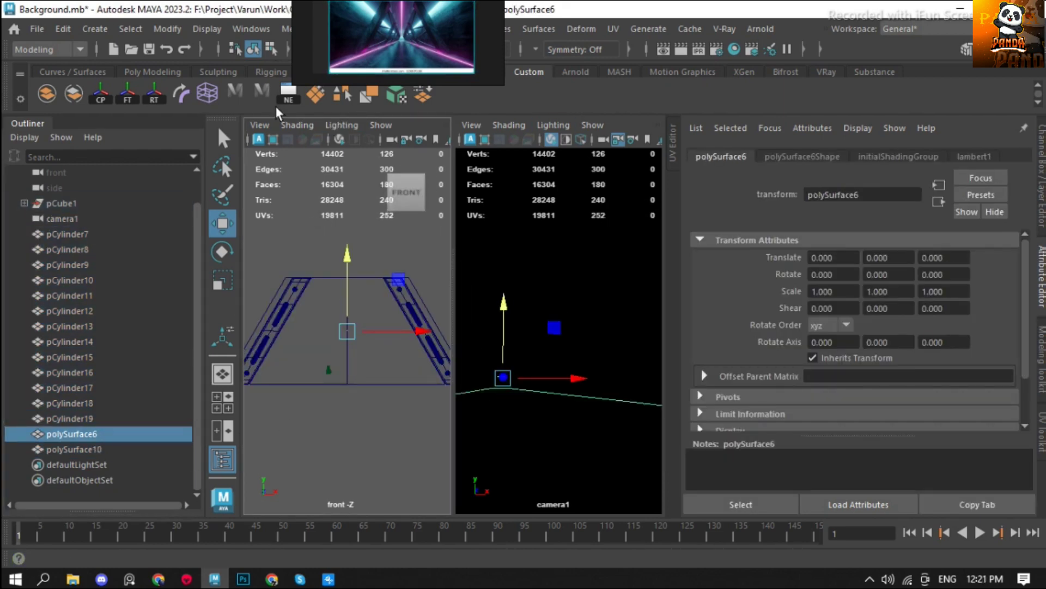
left_click(826, 72)
Convert polySurface6 and polySurface10 into V-Ray mesh lights.
left_click(265, 97)
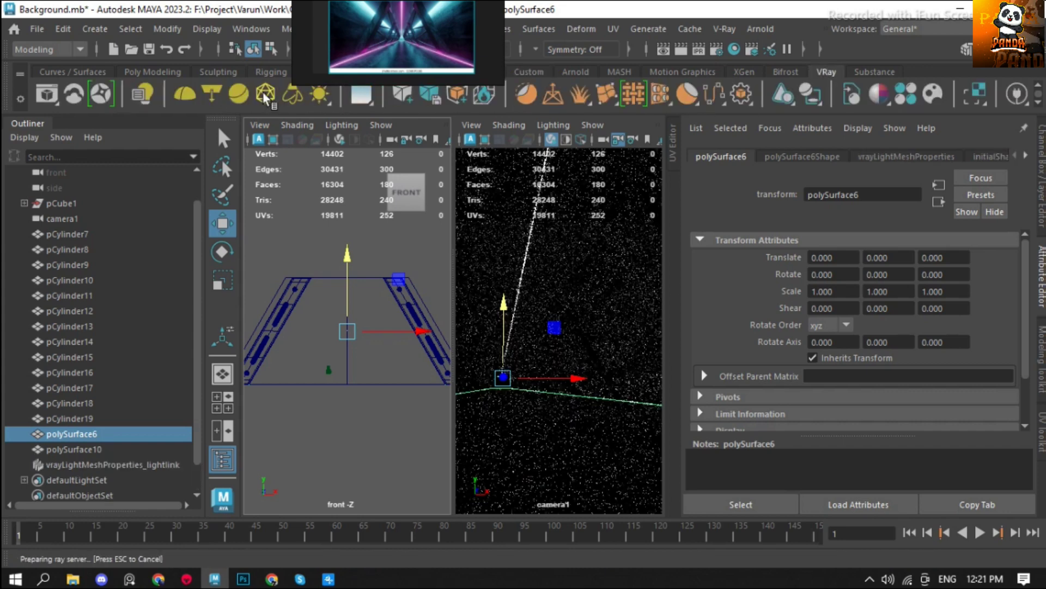
key("Down")
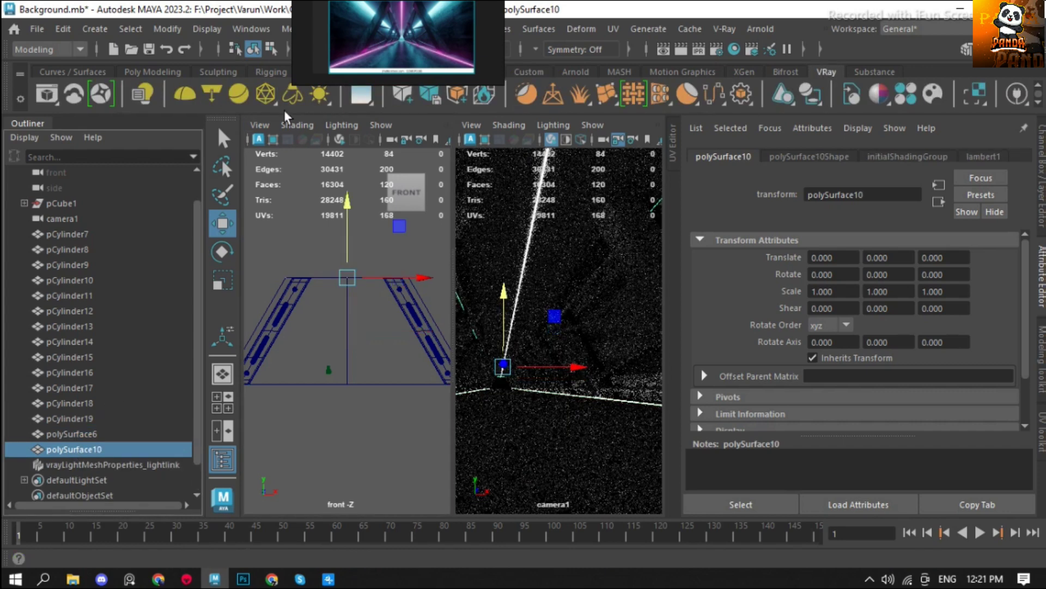
left_click(267, 100)
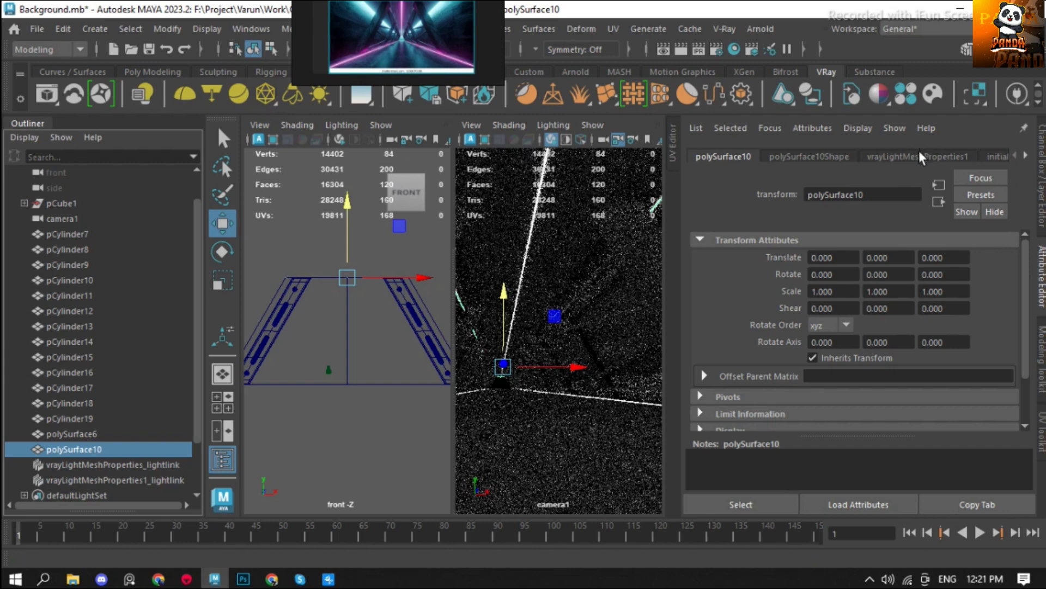
Set polySurface10's mesh light colour to cyan with w/m/m/sr units.
left_click(921, 157)
left_click(843, 289)
left_click_drag(758, 341, 845, 347)
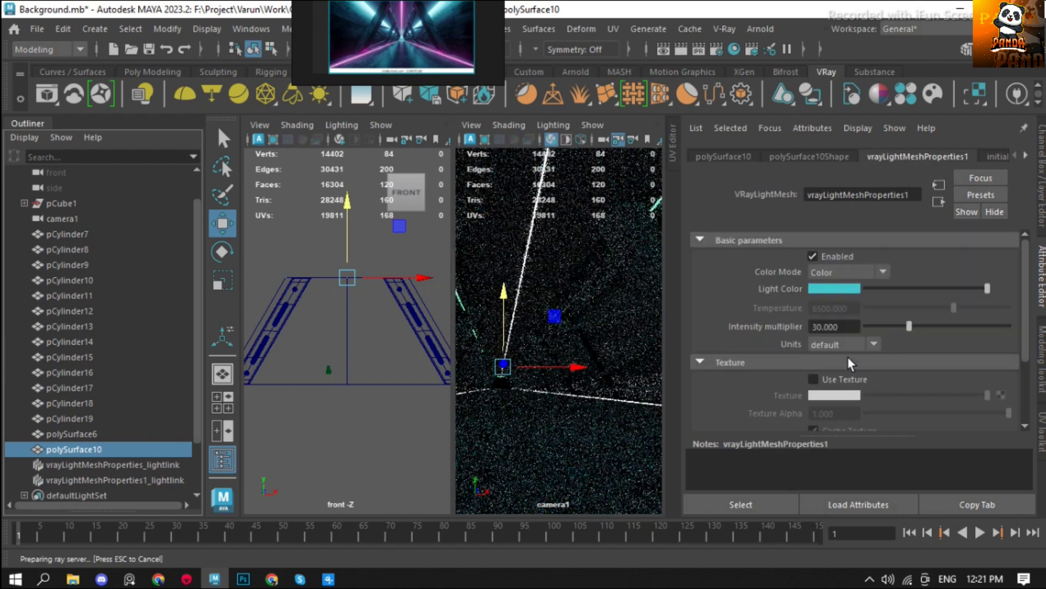
left_click(842, 344)
left_click(848, 423)
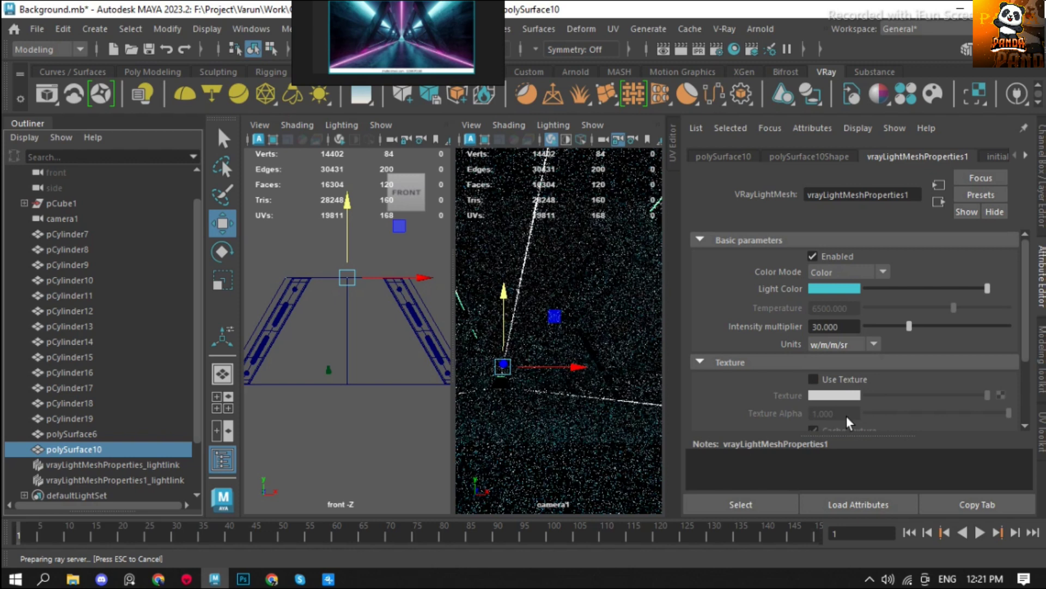
Set polySurface6's mesh light colour to magenta.
left_click(94, 434)
left_click(833, 289)
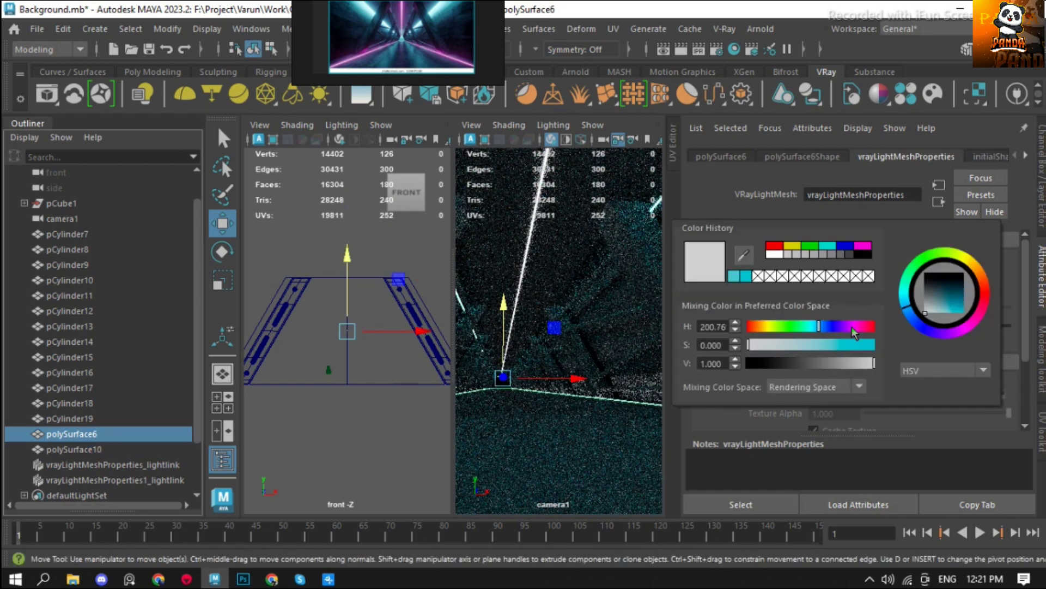
left_click_drag(853, 352, 883, 346)
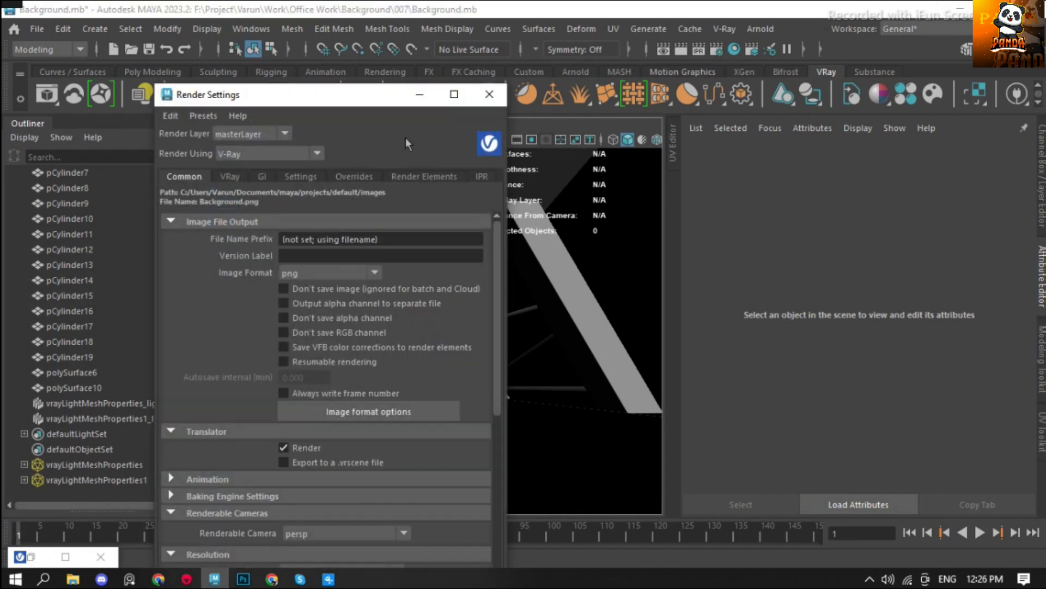
Set the render output resolution to the 1k Square preset.
scroll(333, 378, "down", 5)
left_click(338, 252)
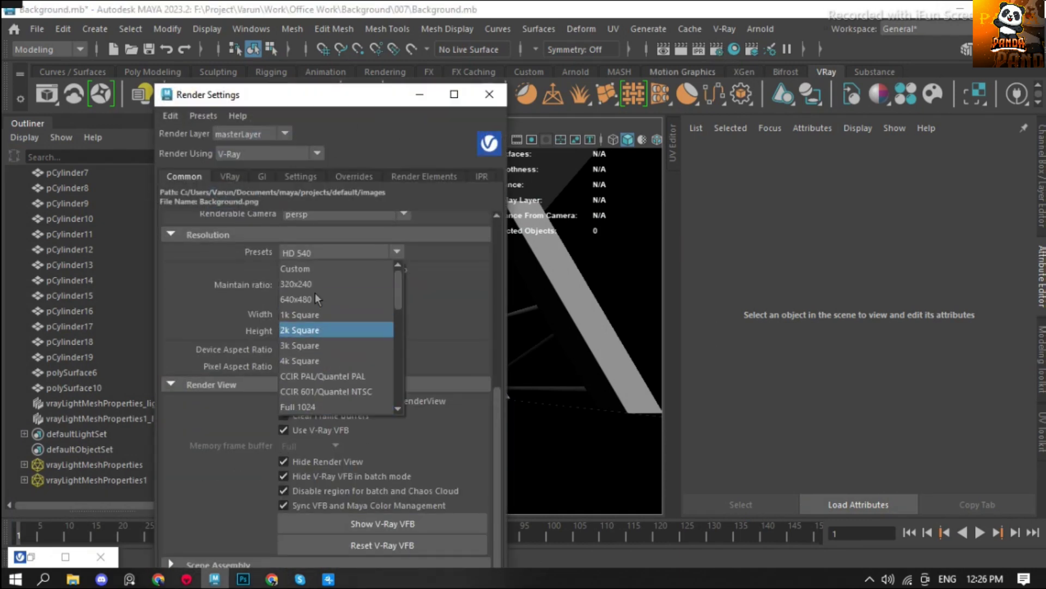
left_click(296, 315)
left_click(489, 94)
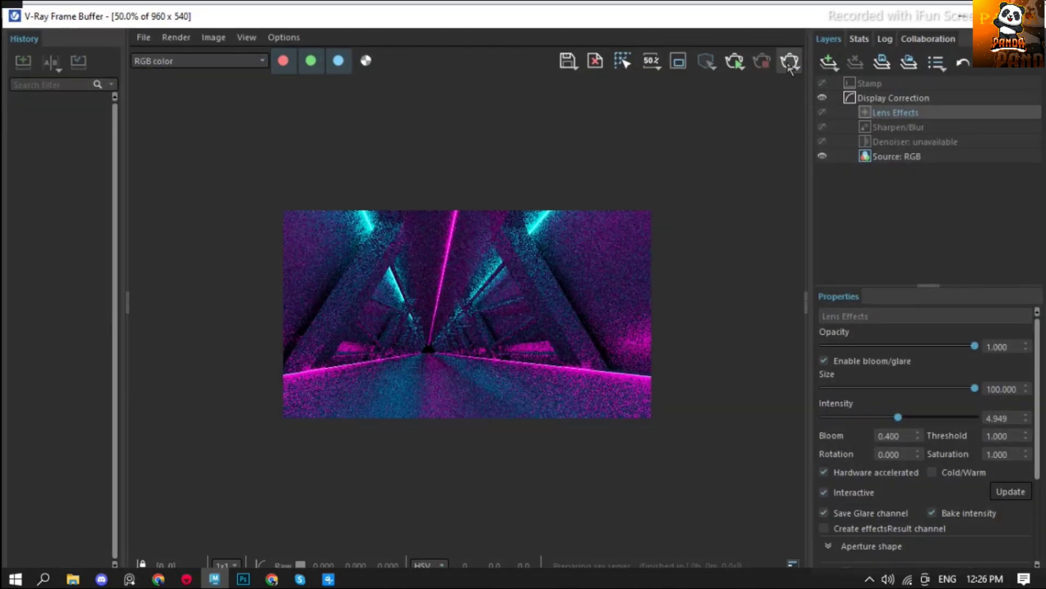
Render the corridor at 1024 × 1024 in the VFB, then minimize it and switch to persp.
left_click(795, 67)
left_click(839, 82)
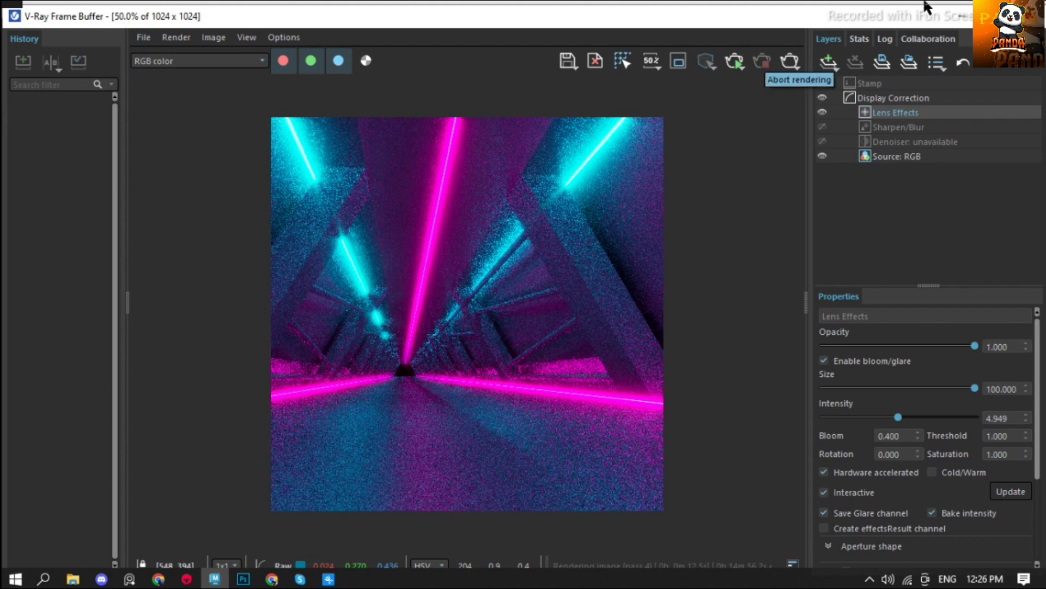
left_click(959, 15)
key("space")
left_click_drag(525, 305, 527, 338)
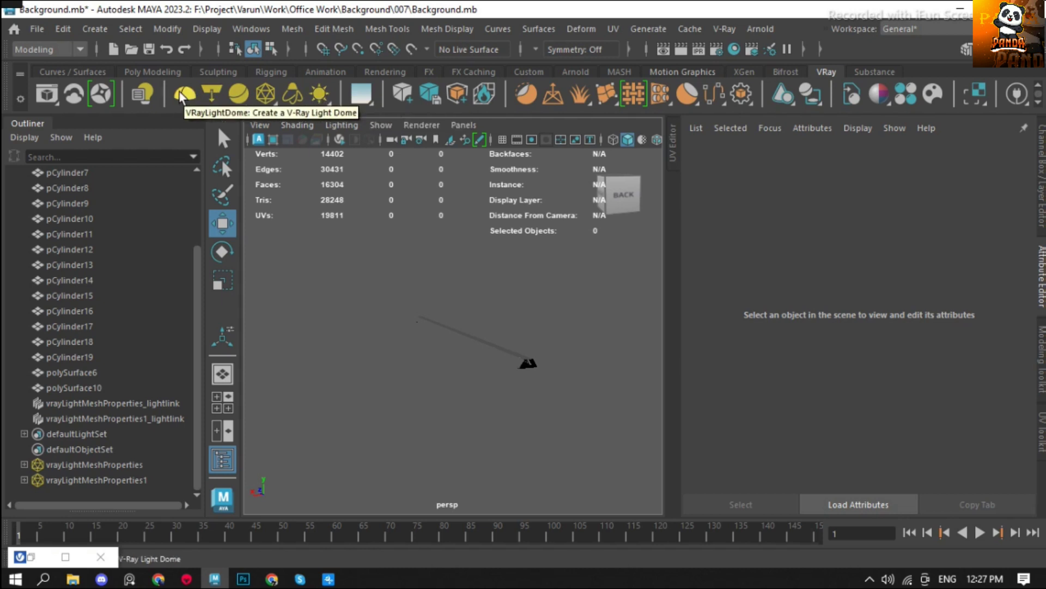
Add a V-Ray rectangle light, enlarge it, and place it at the corridor's far end.
left_click(211, 93)
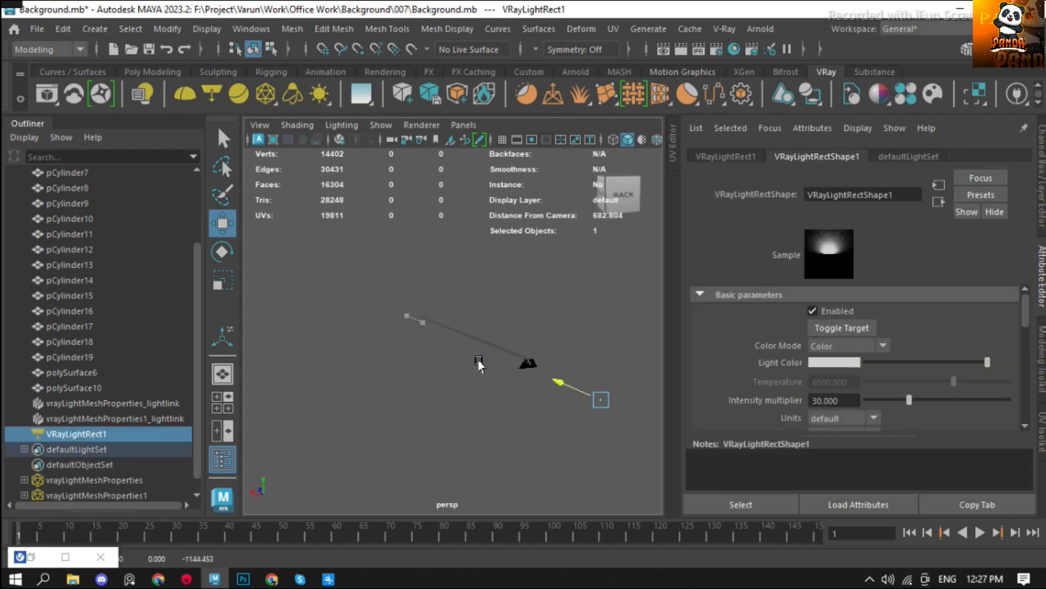
key("f")
key("e")
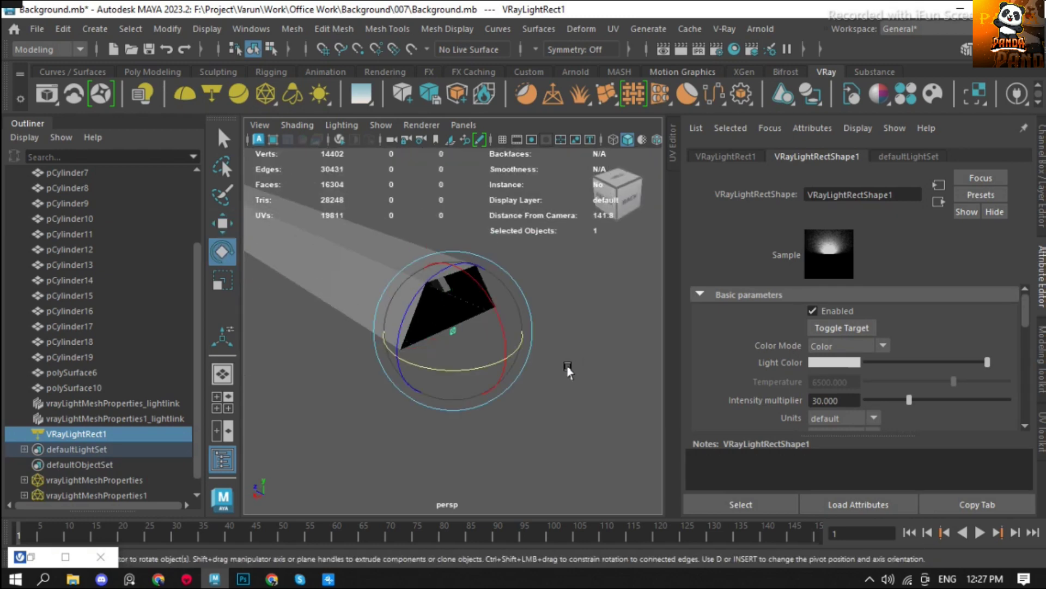
key("r")
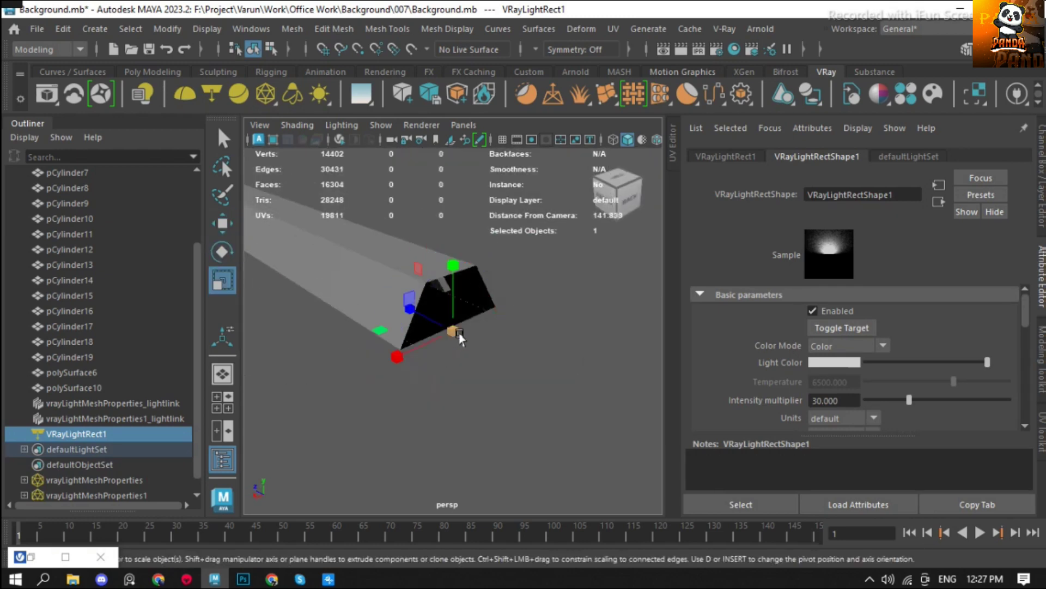
left_click_drag(459, 338, 490, 336)
key("w")
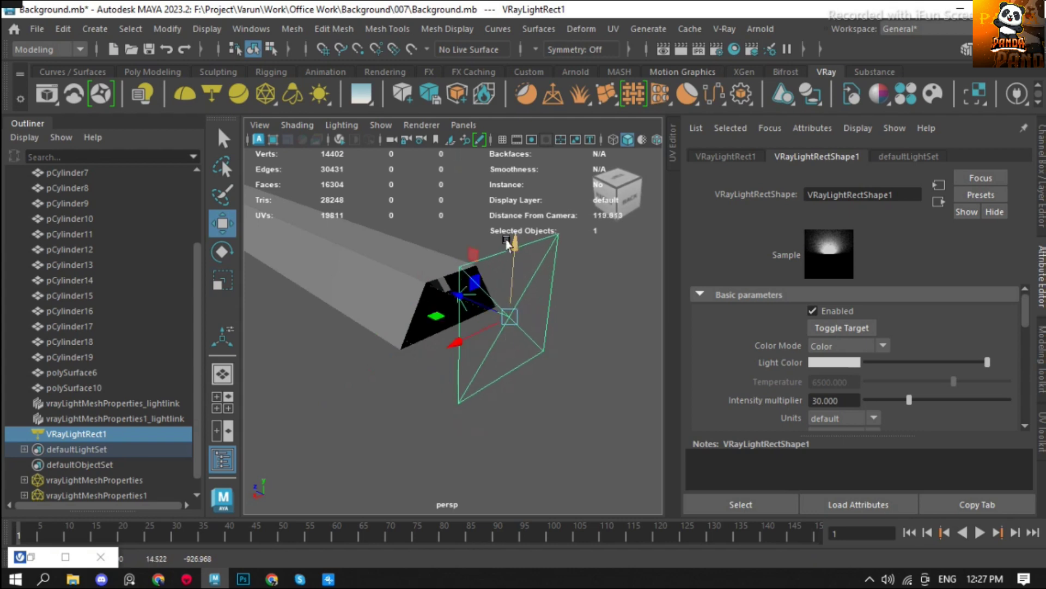
key("e")
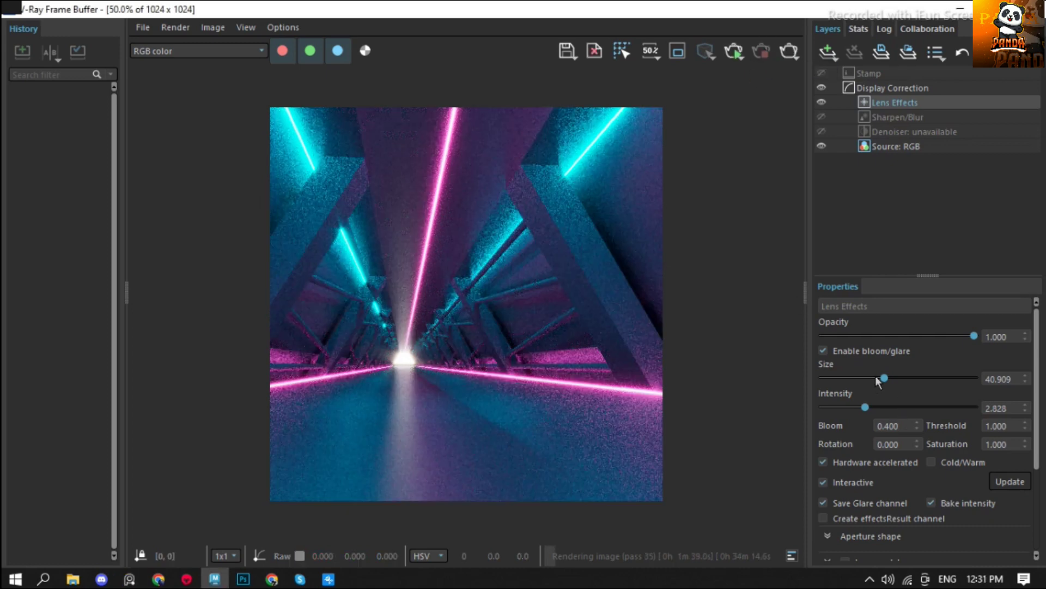
Set lens glare size to 22.727 and intensity to 4.343, and enable Sharpen/Blur.
left_click_drag(876, 377, 857, 378)
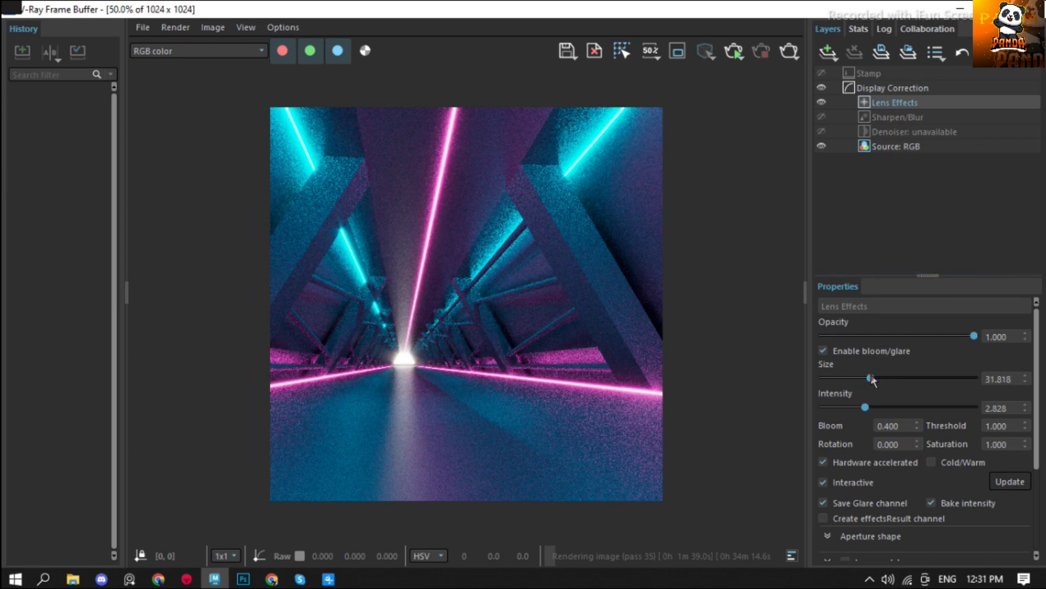
left_click_drag(866, 406, 888, 408)
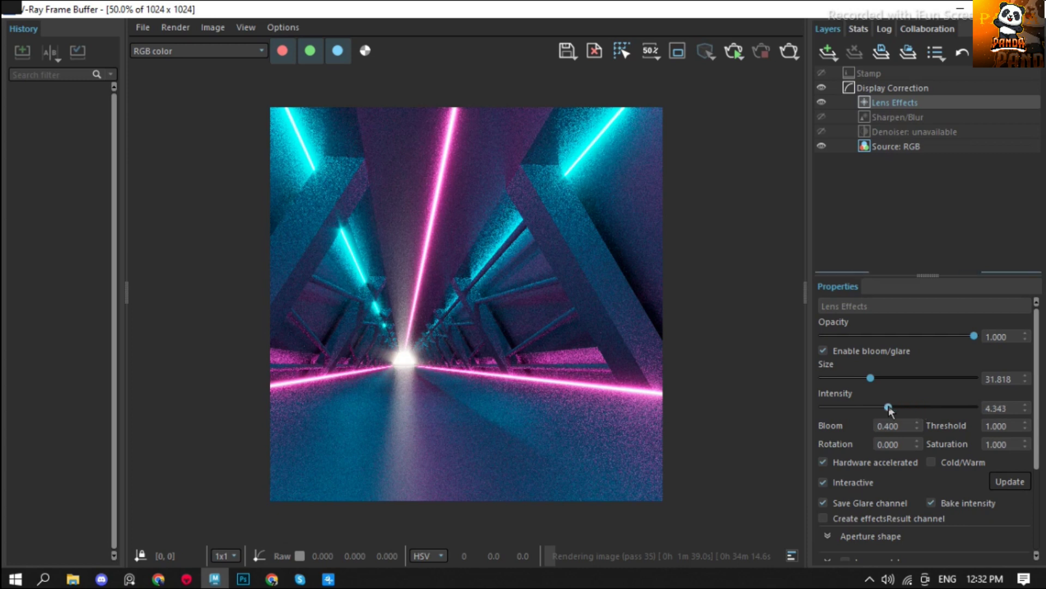
left_click(887, 117)
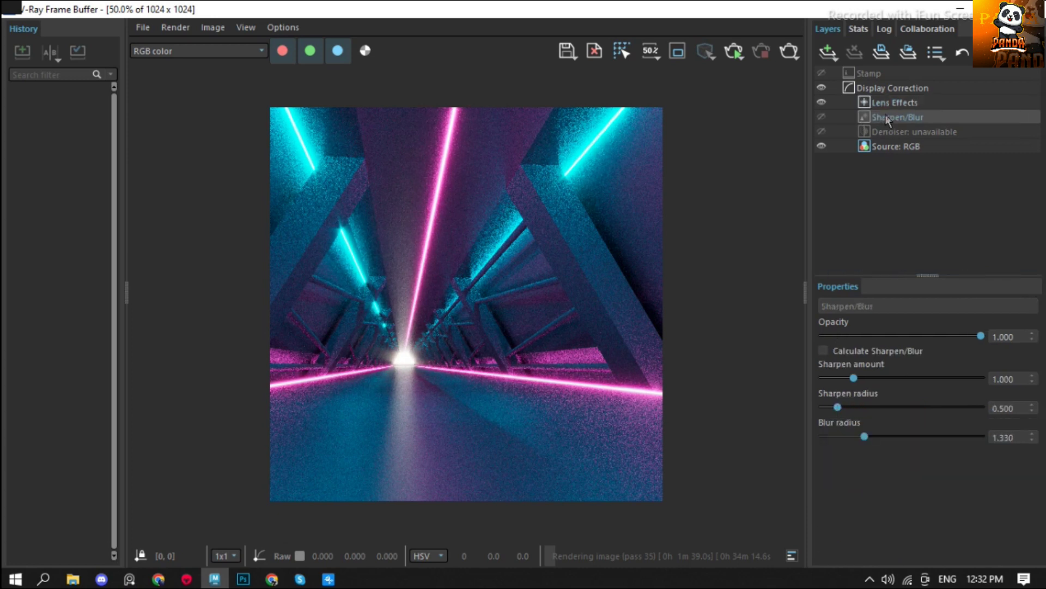
left_click(840, 352)
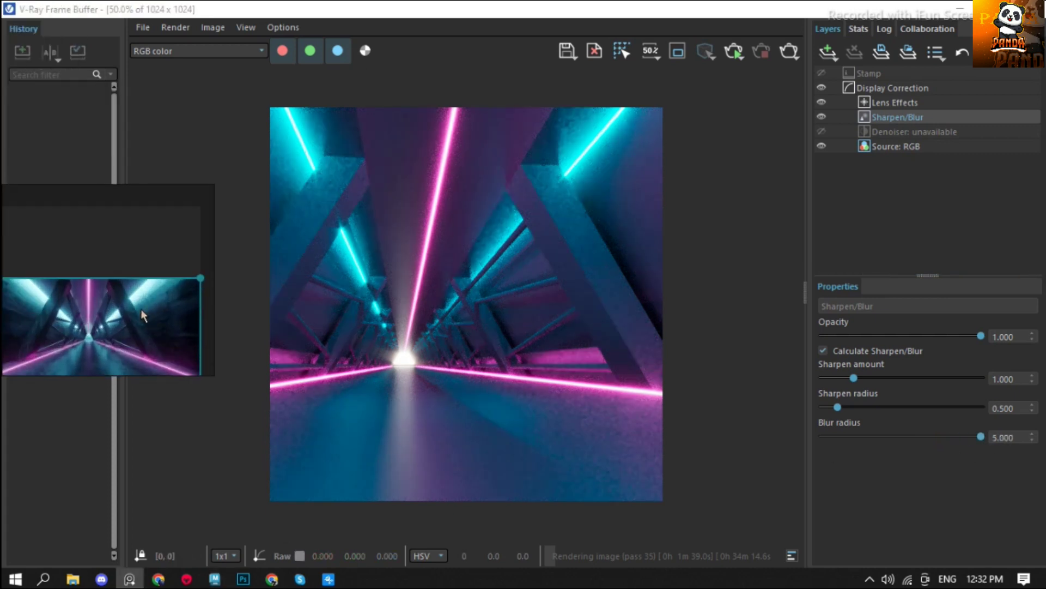
Tune Sharpen/Blur to sharpen amount about 0.2, sharpen radius near zero, blur radius about 3.3.
left_click_drag(898, 436, 933, 436)
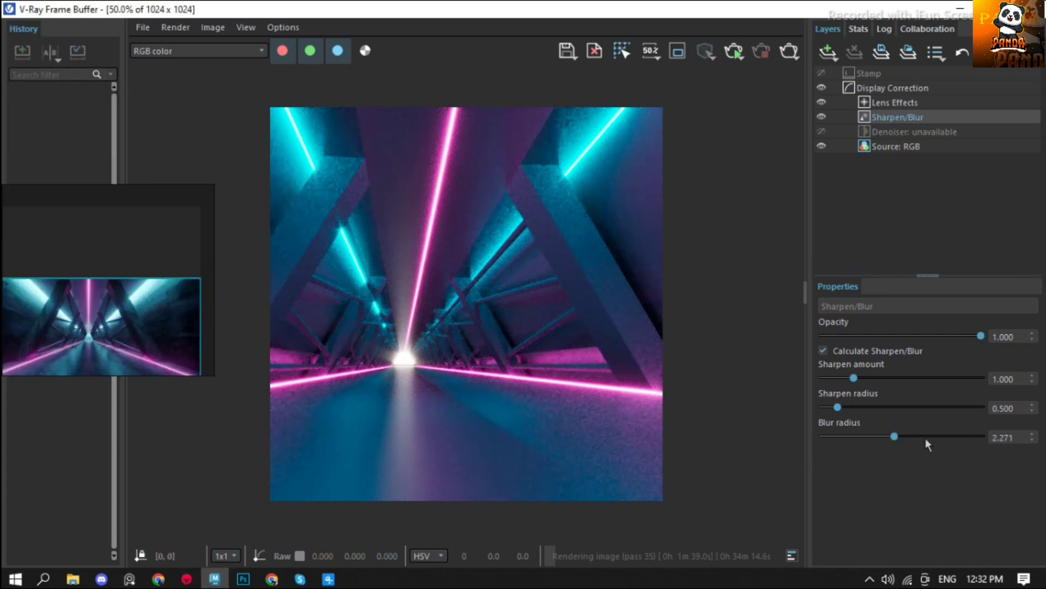
mouse_move(891, 407)
left_mouse_down()
mouse_move(968, 407)
mouse_move(825, 408)
mouse_move(968, 378)
mouse_move(848, 379)
mouse_move(888, 378)
mouse_move(949, 407)
left_mouse_up()
left_click(857, 407)
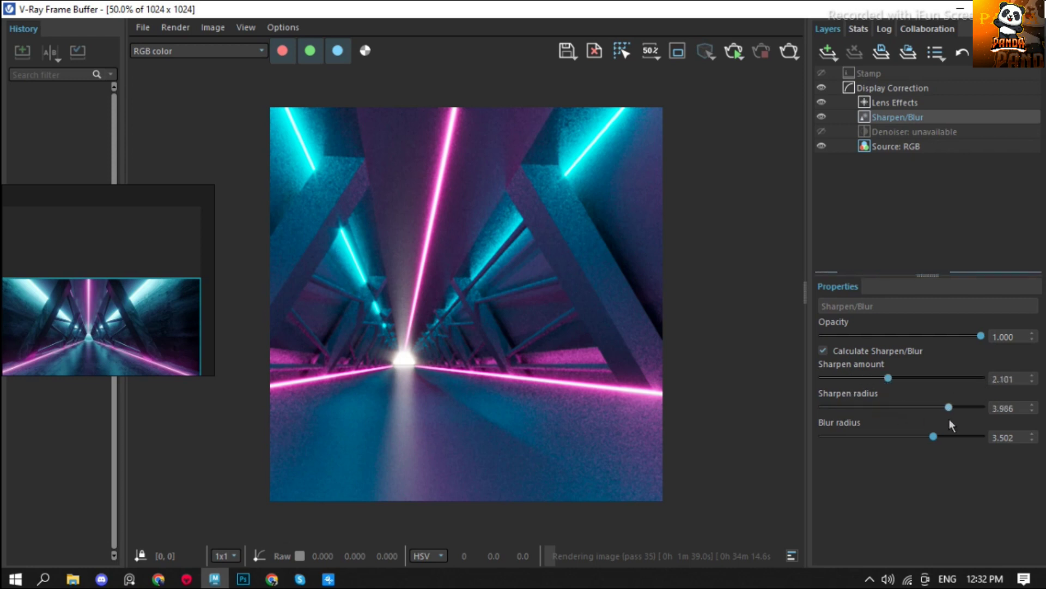
left_click(979, 436)
left_click_drag(949, 408, 776, 415)
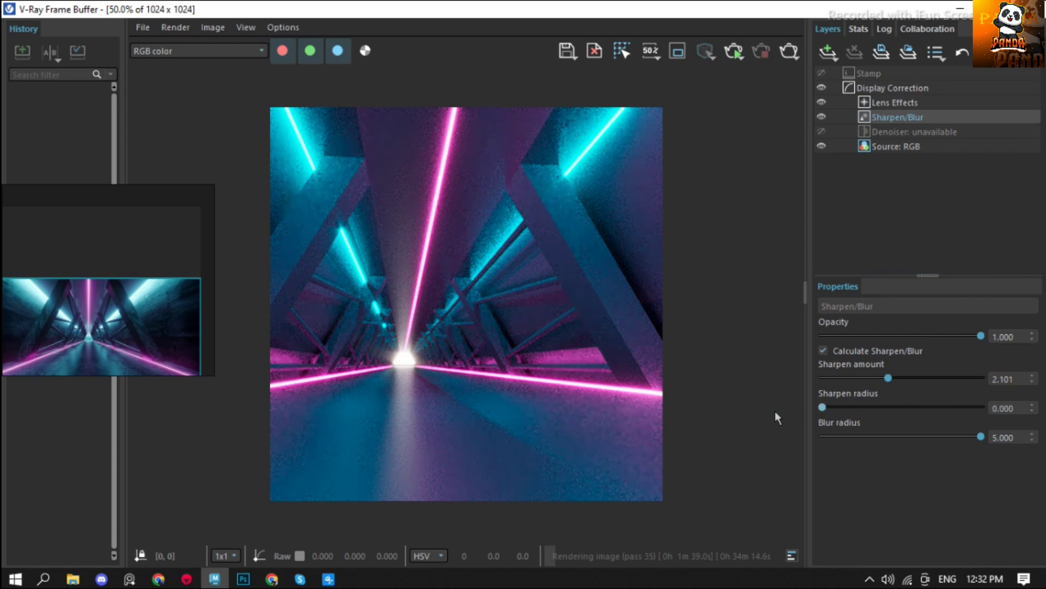
left_click(828, 378)
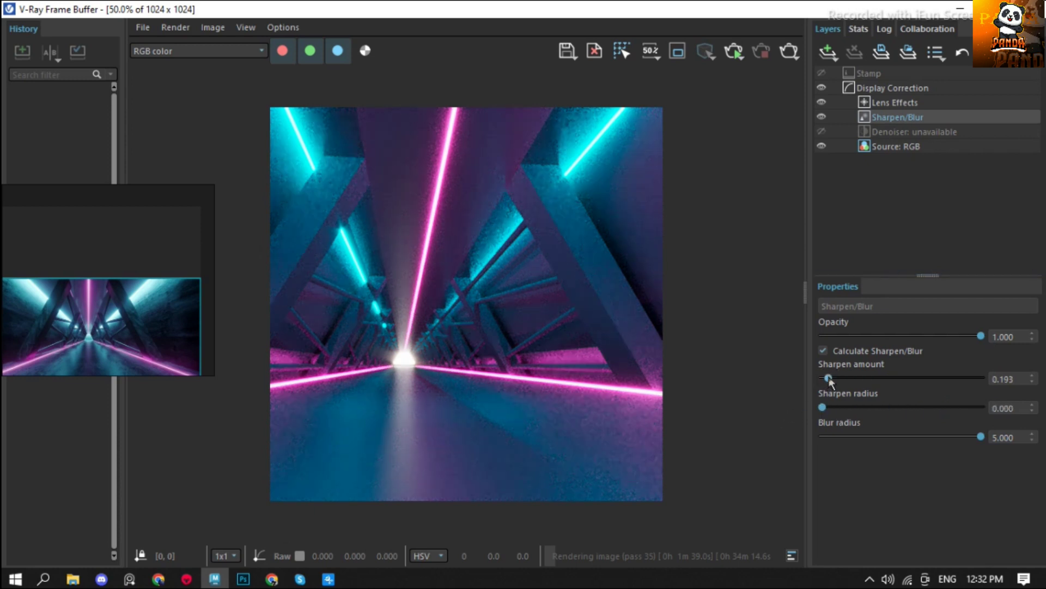
left_click(953, 436)
left_click_drag(955, 438, 929, 438)
Enable and expand Lens dust on the Lens Effects layer.
left_click(907, 131)
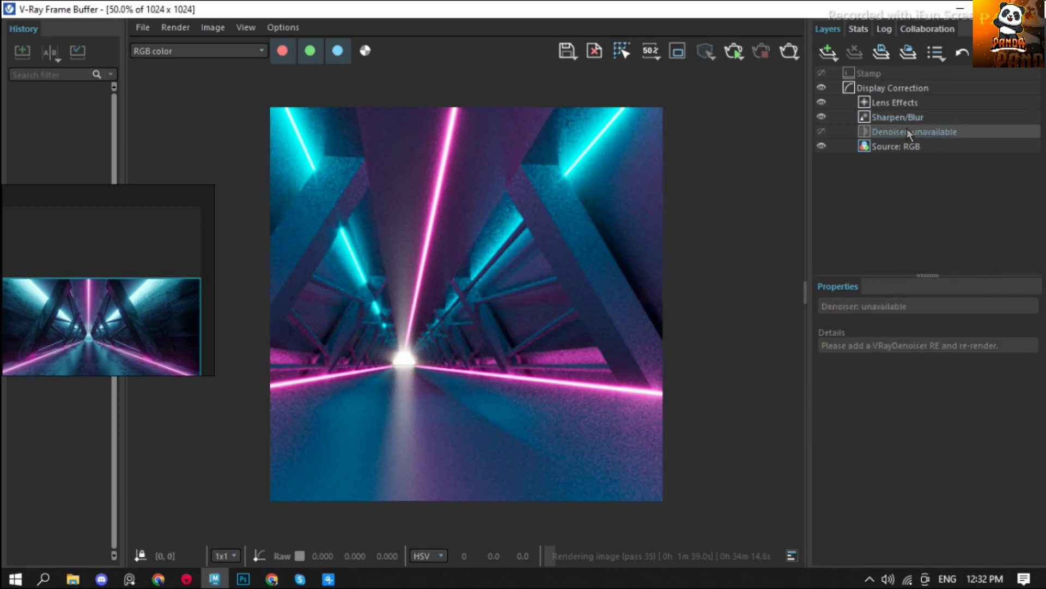
left_click(878, 87)
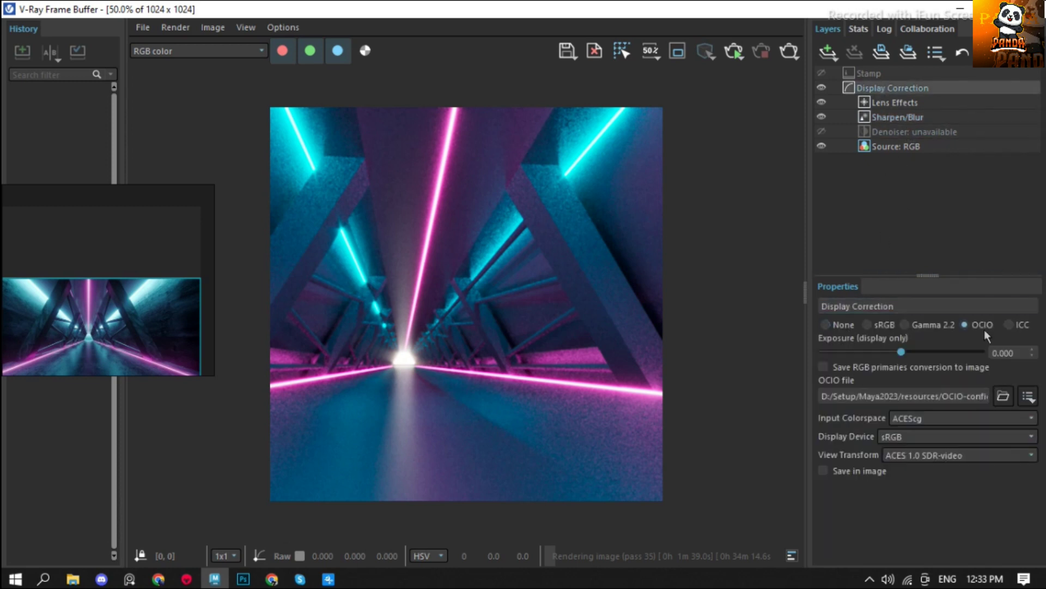
left_click(905, 103)
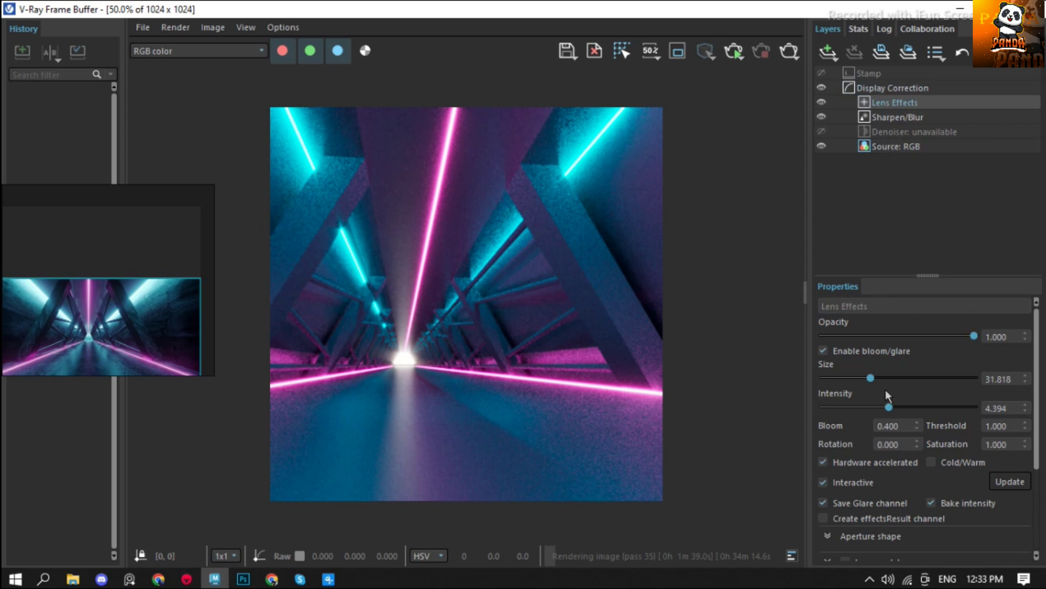
scroll(888, 395, "down", 3)
left_click(846, 458)
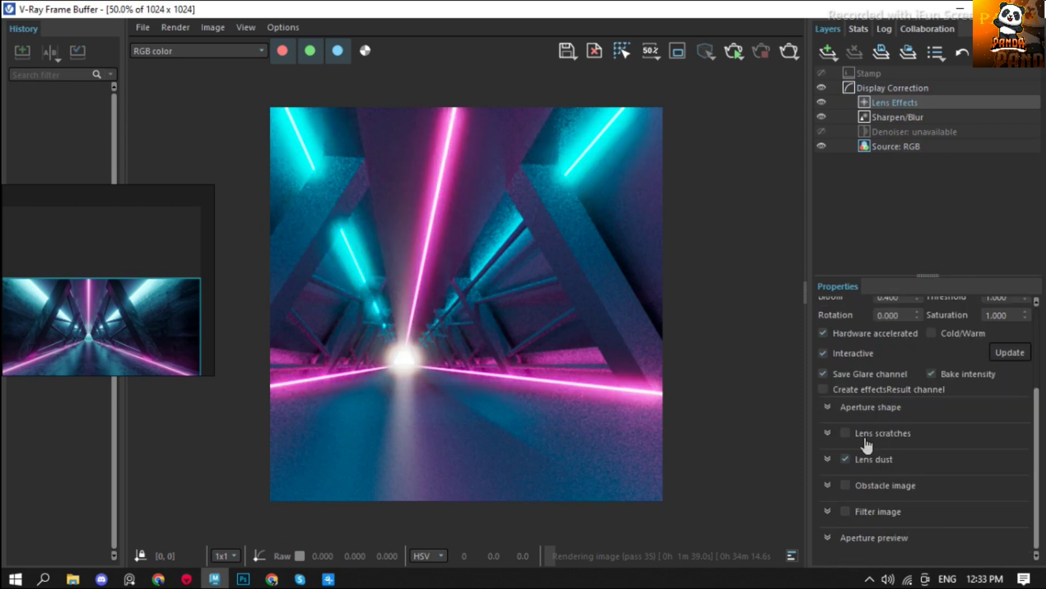
left_click(828, 459)
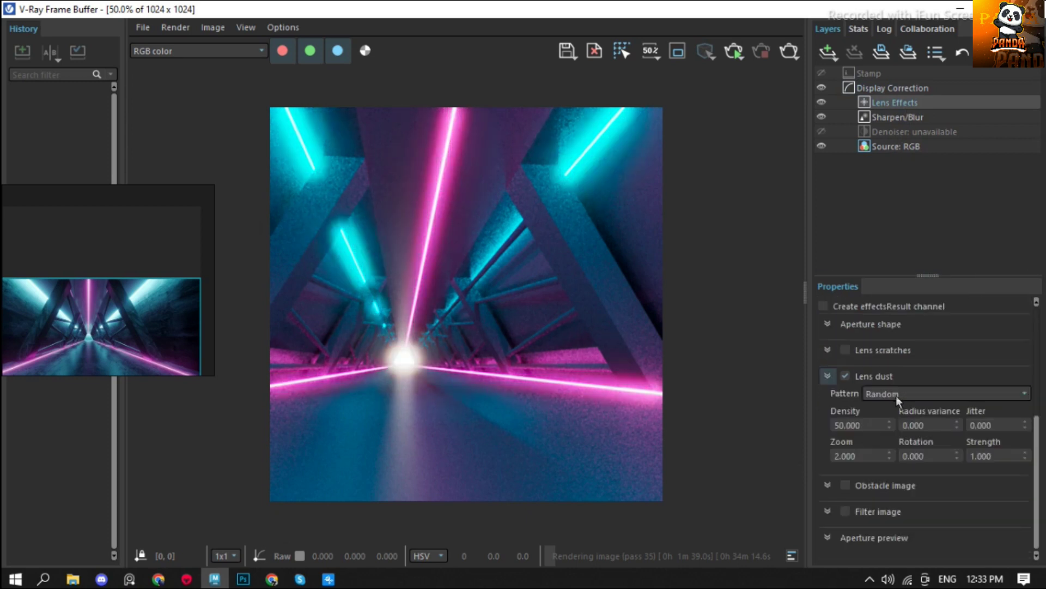
Set the lens dust density to 5.
double_click(888, 423)
type("29")
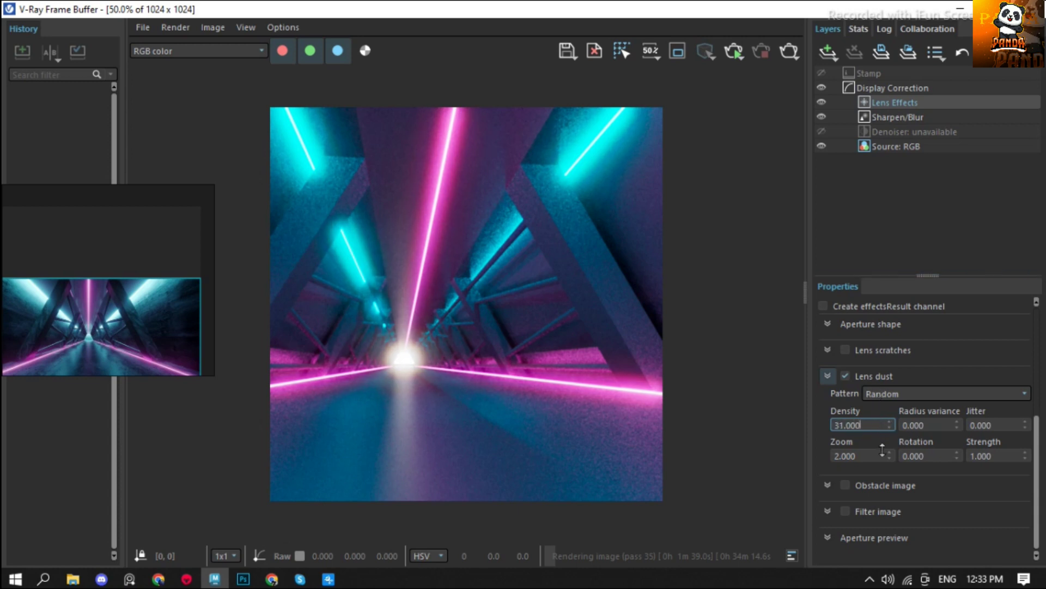
double_click(891, 421)
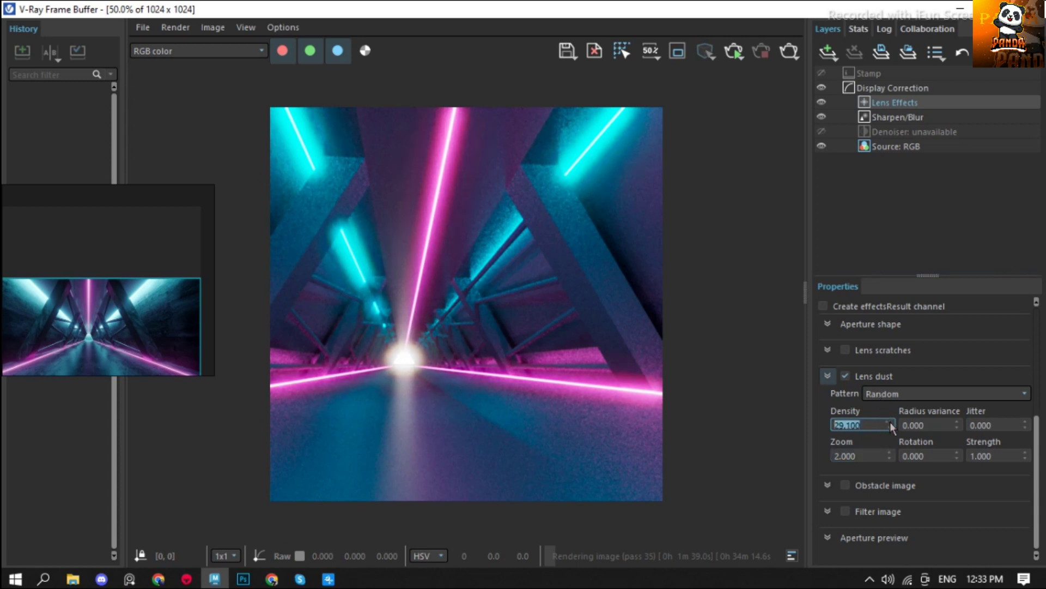
type("25.2")
key("Return")
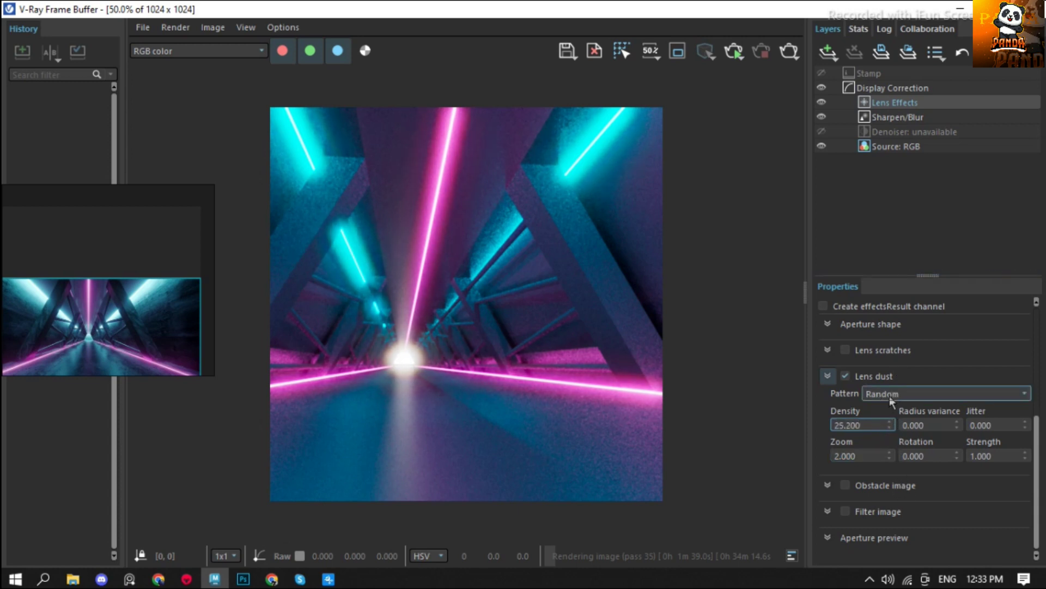
double_click(890, 425)
type("17.15")
key("Return")
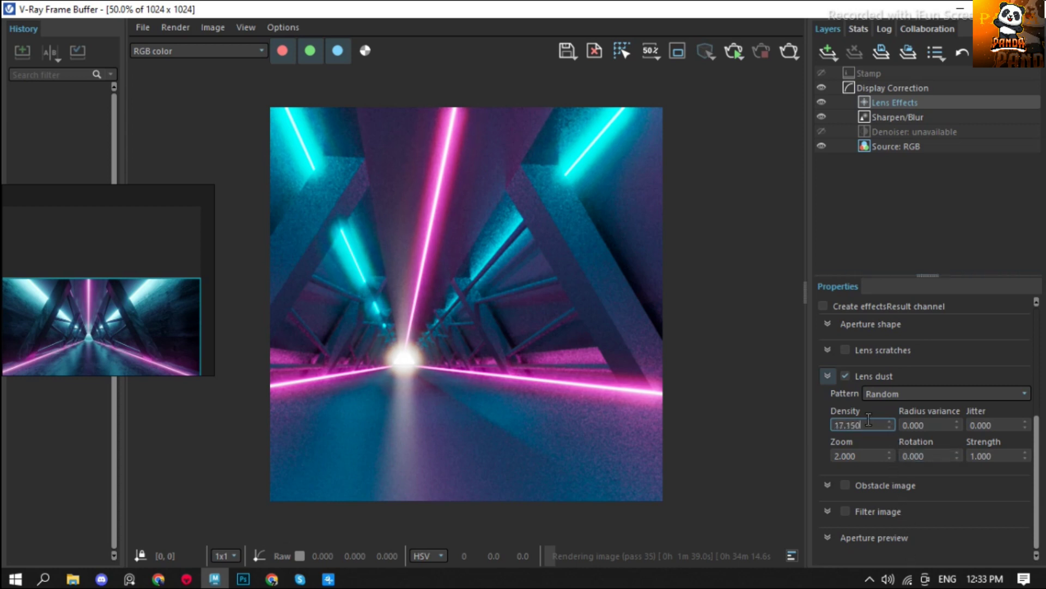
left_click_drag(871, 425, 833, 423)
type("5")
key("Return")
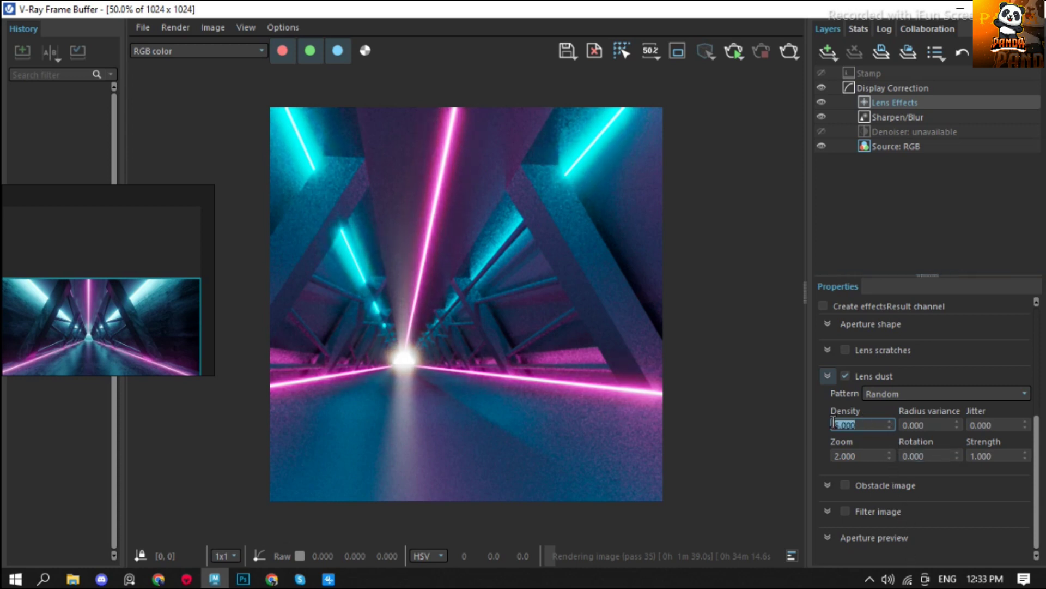
Set the lens dust zoom to 1.
double_click(872, 456)
type("10")
key("Return")
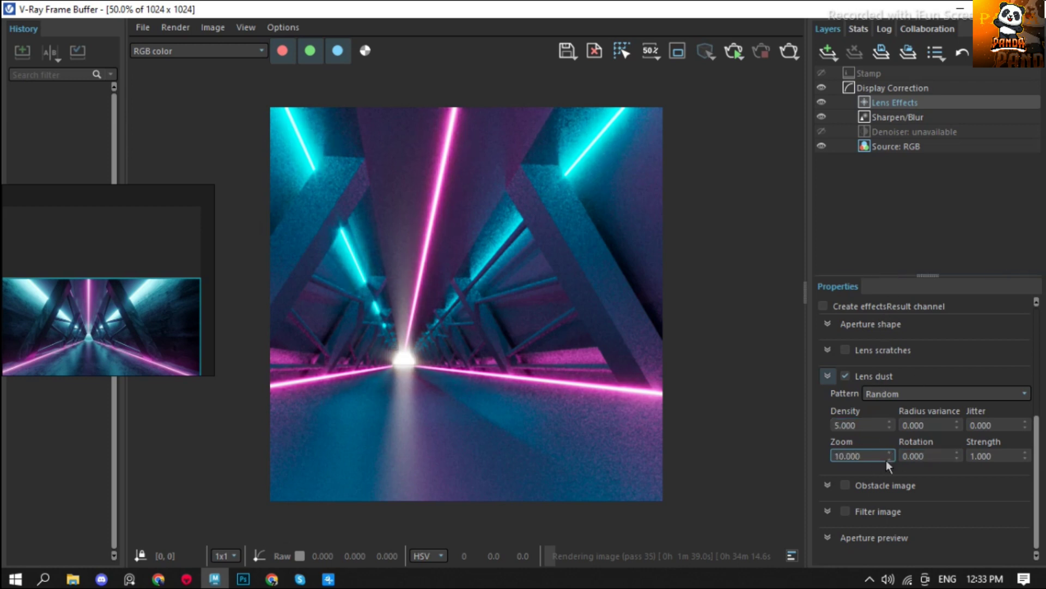
mouse_move(896, 549)
left_mouse_down()
mouse_move(899, 447)
mouse_move(833, 455)
left_mouse_up()
type("1.000")
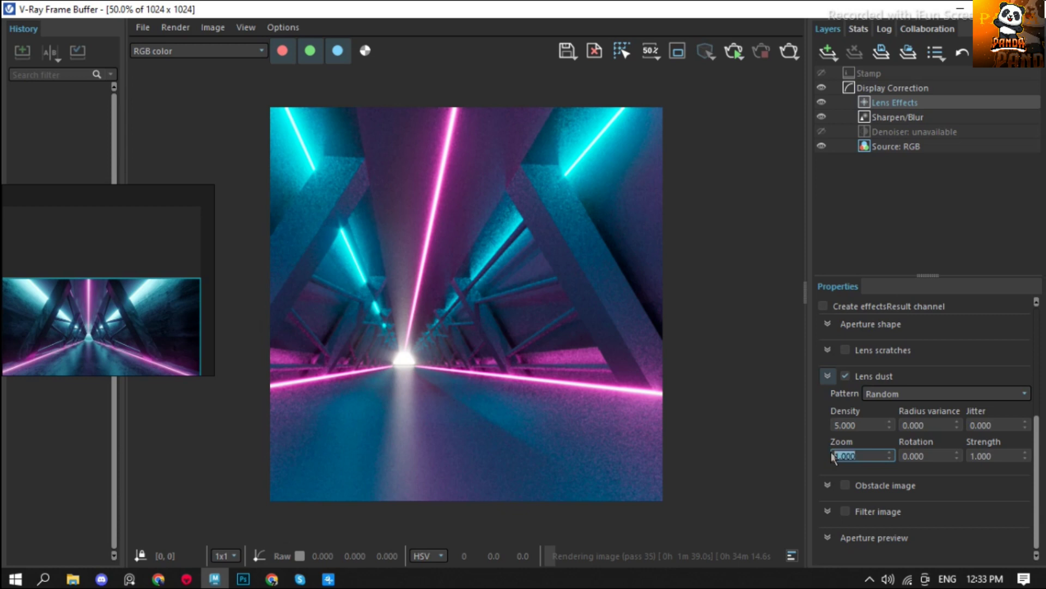
left_click(827, 350)
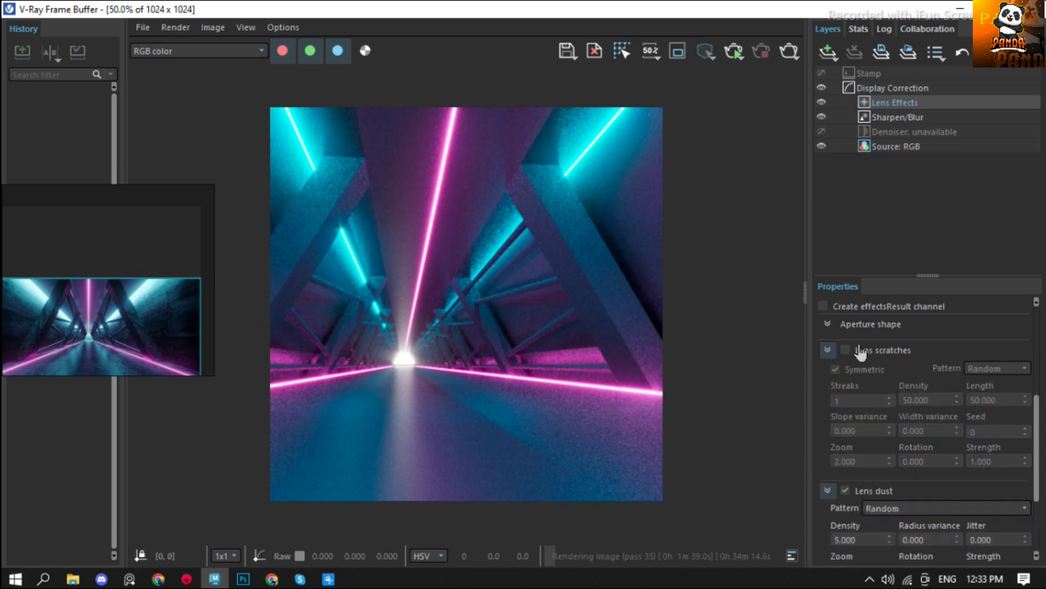
left_click(845, 349)
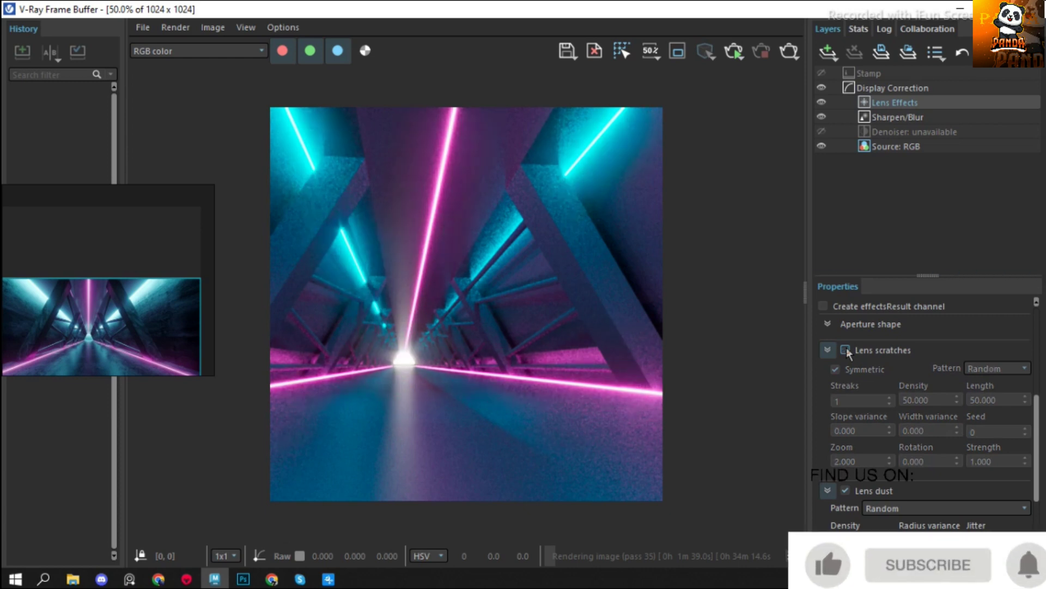
left_click(846, 349)
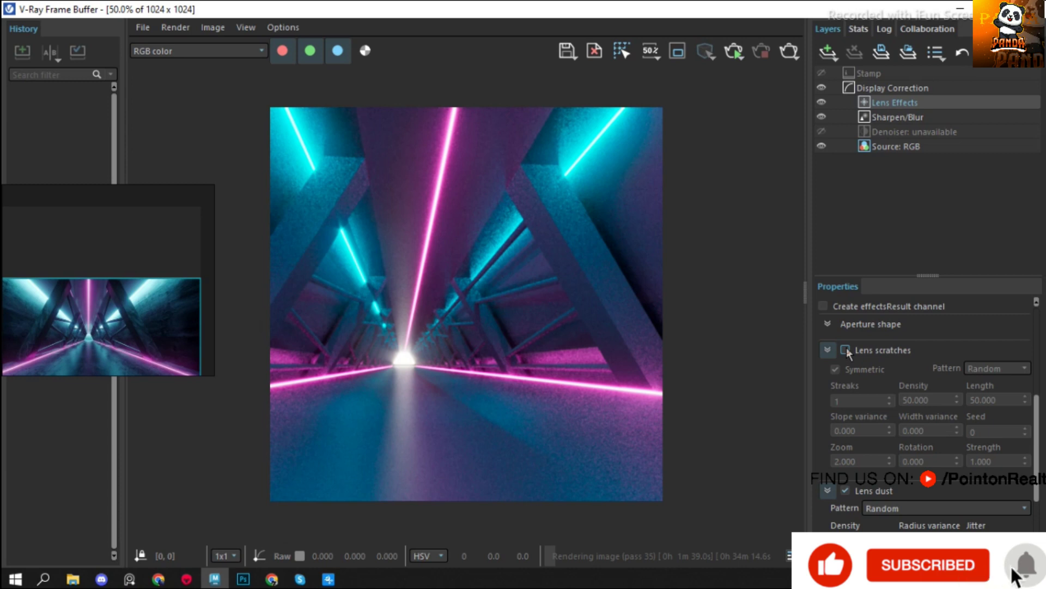
left_click(846, 349)
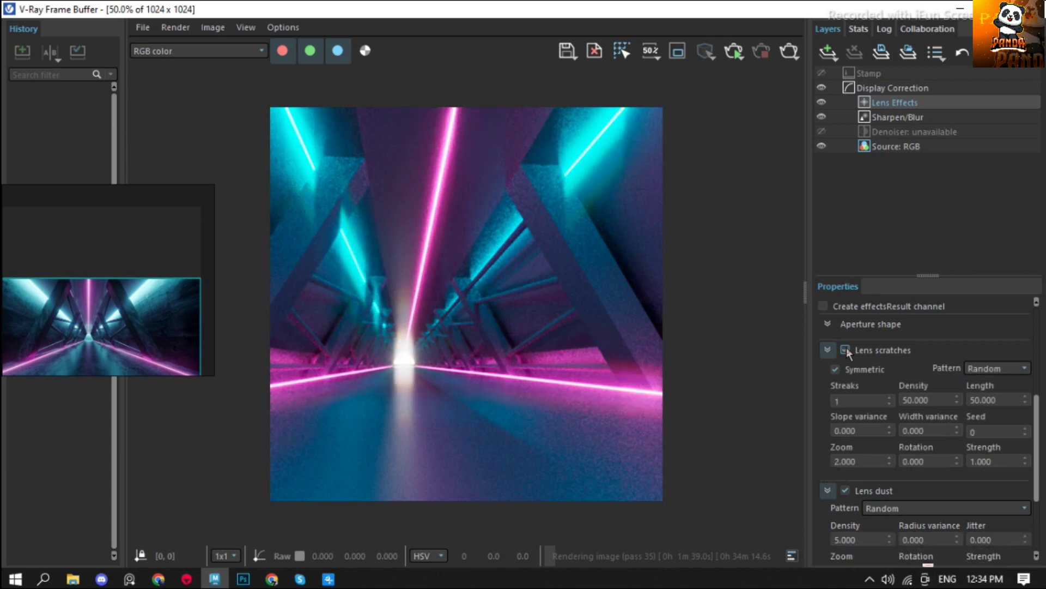
left_click(846, 349)
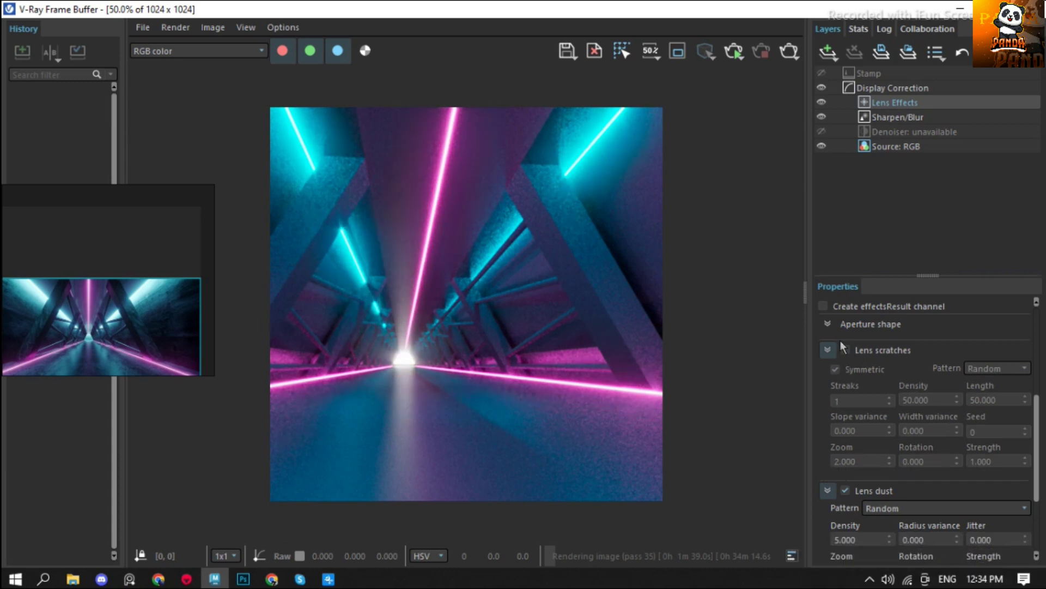
left_click(827, 324)
left_click(835, 342)
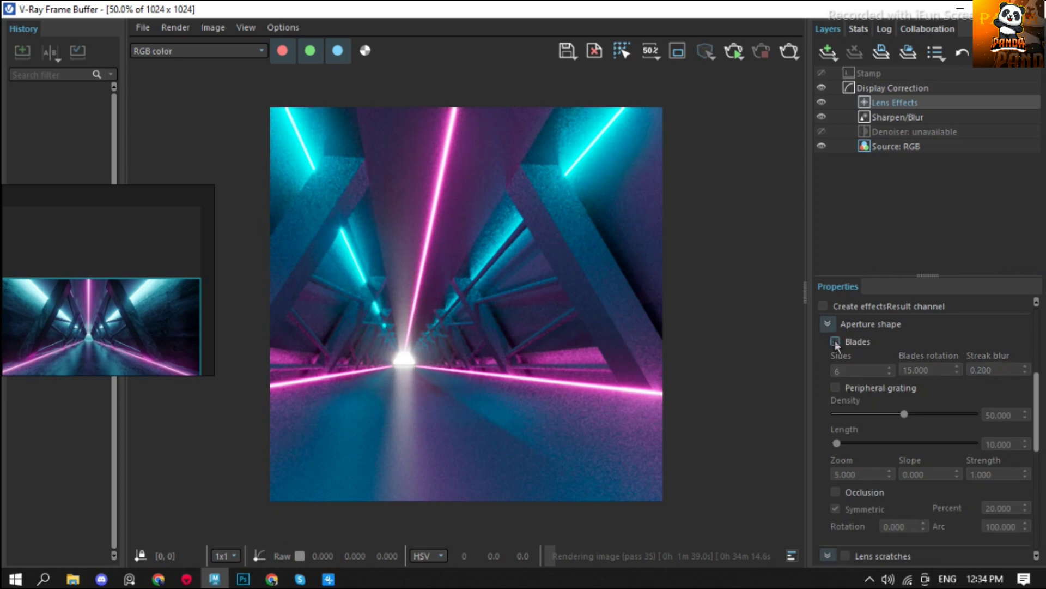
left_click(832, 323)
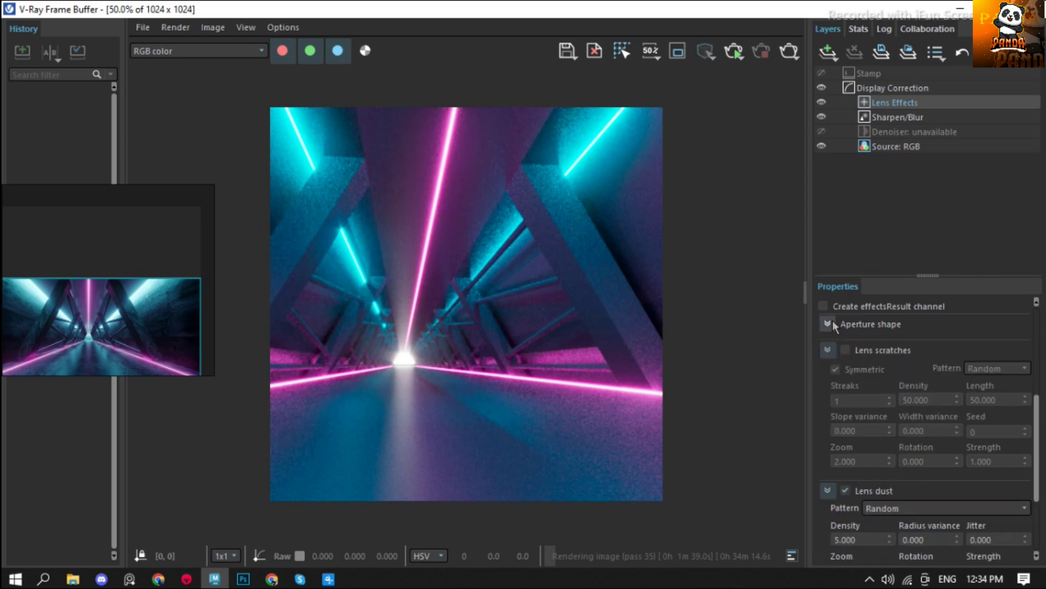
left_click(827, 350)
left_click(828, 378)
left_click(828, 410)
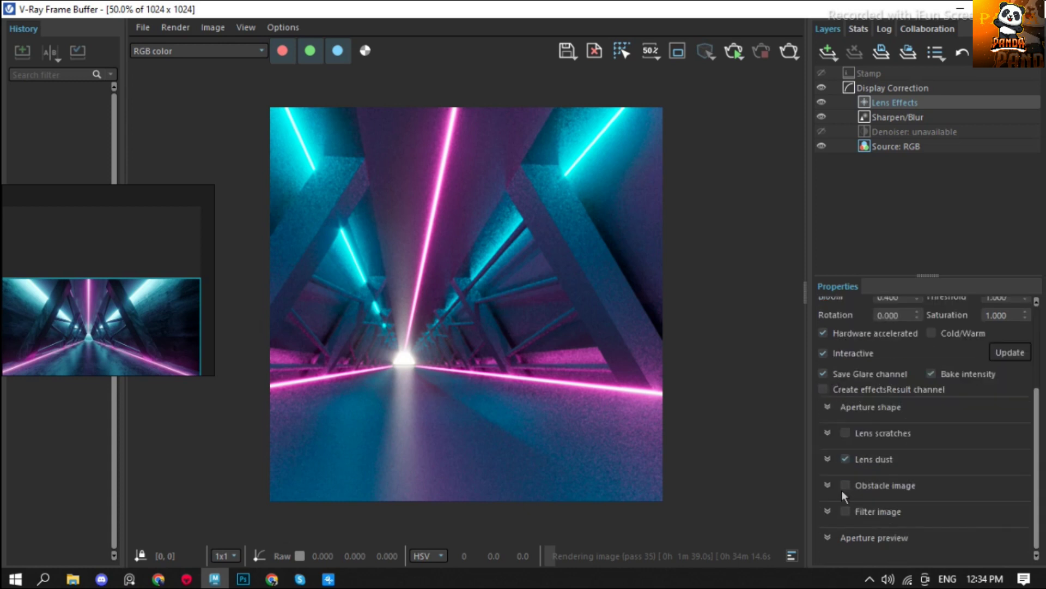
left_click(827, 484)
scroll(829, 485, "down", 2)
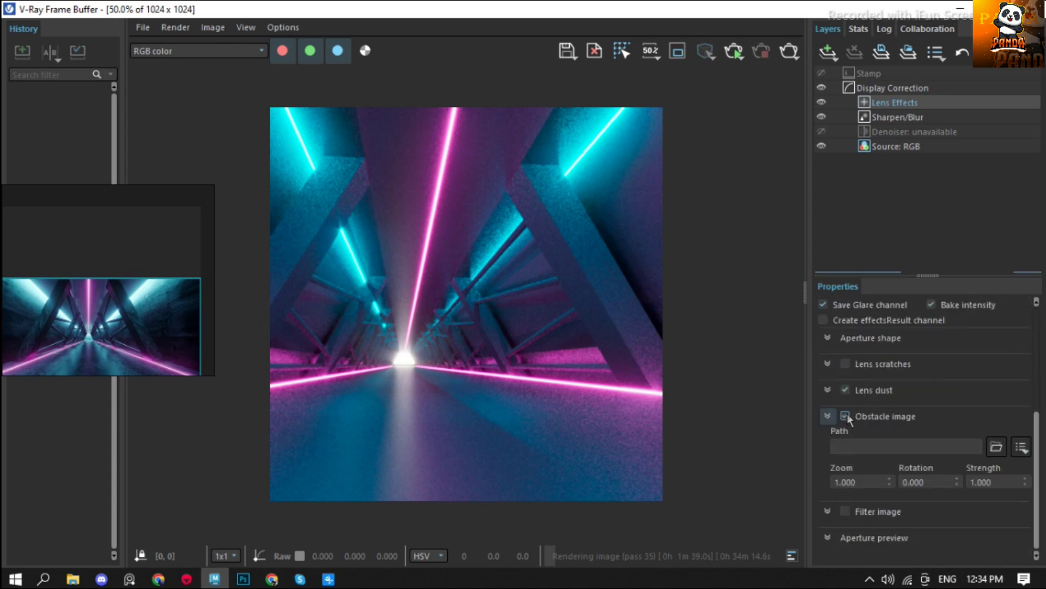
left_click(828, 416)
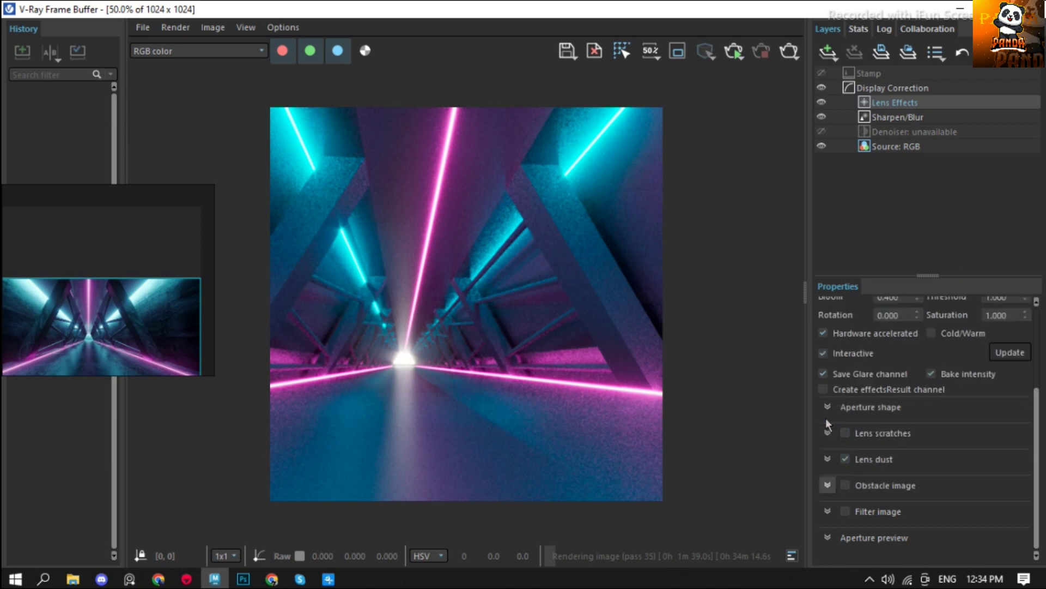
left_click(828, 432)
left_click(846, 431)
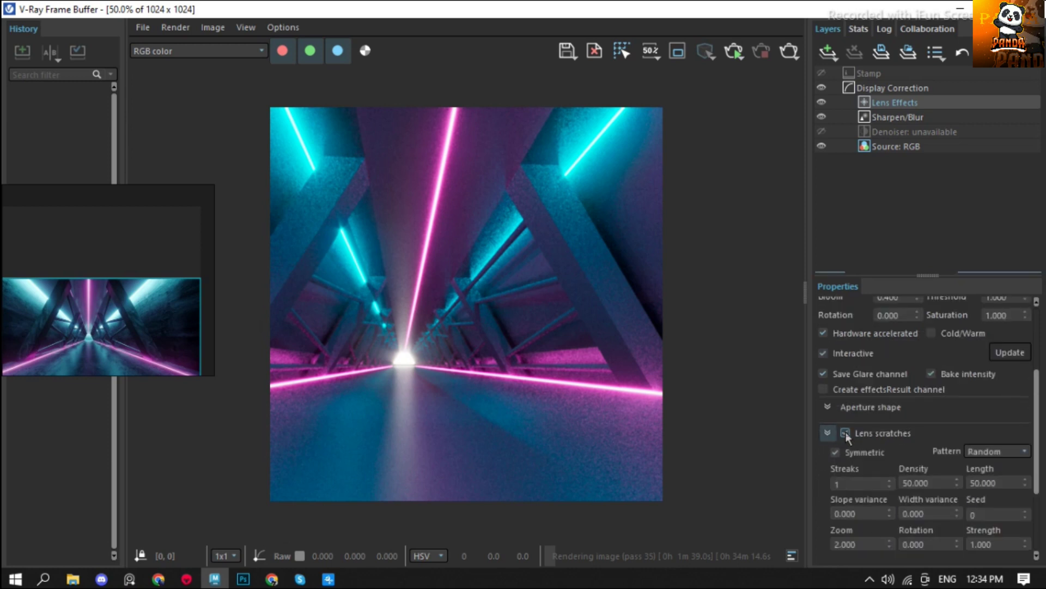